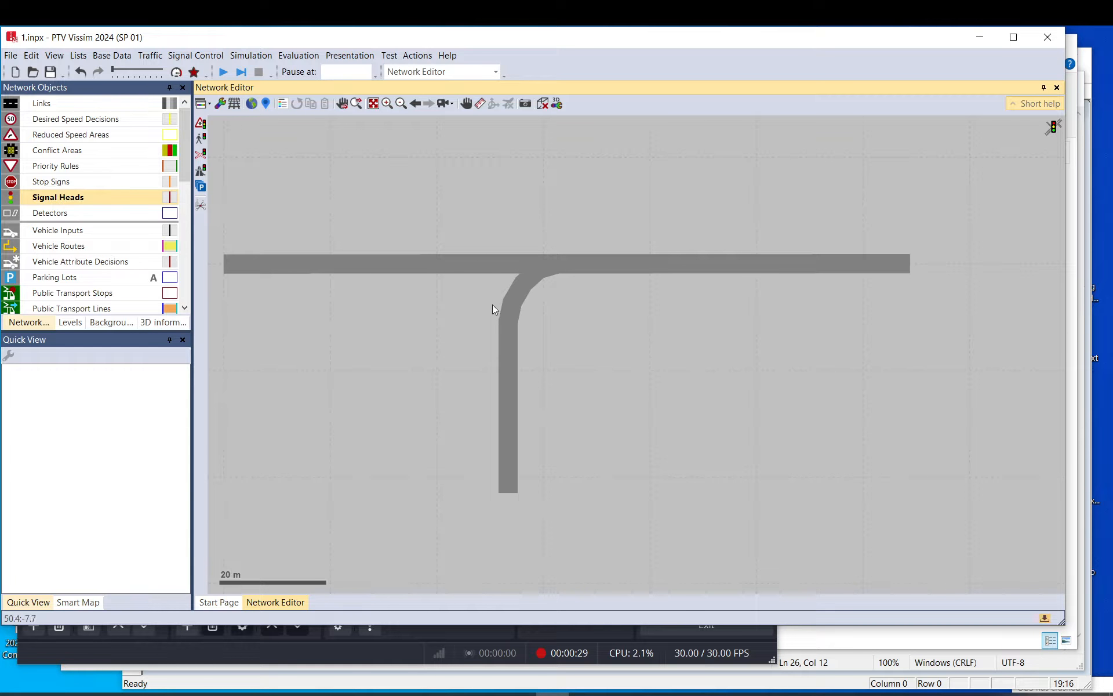
Inspect the properties of the main horizontal link and the vertical side-road link in the network
left_click(353, 261)
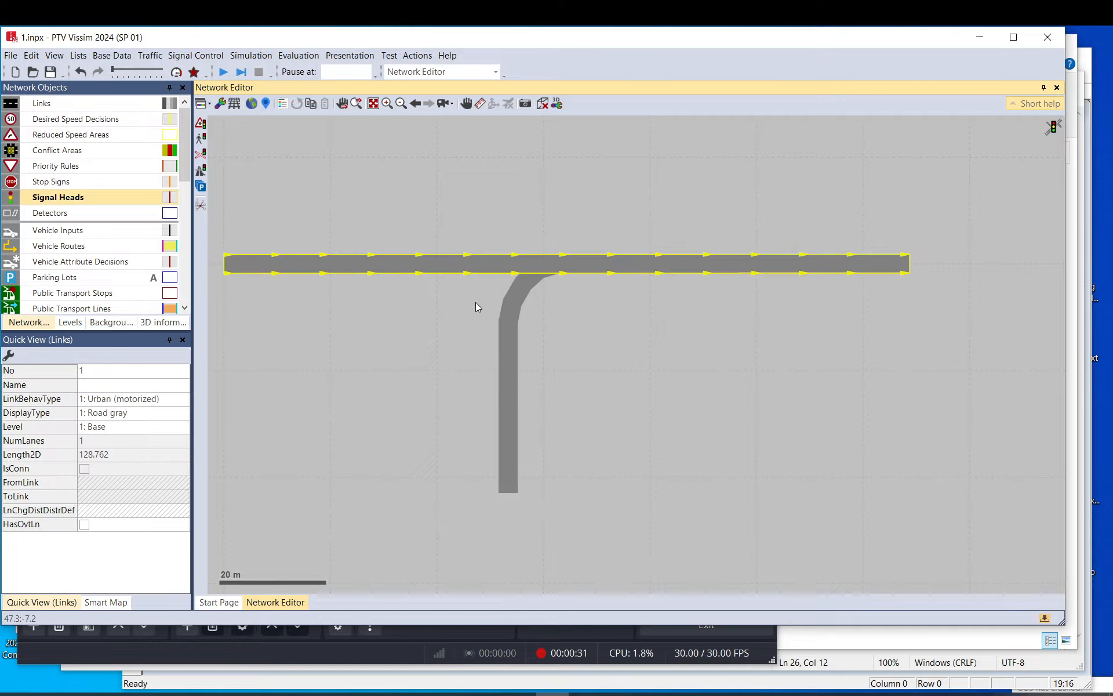
left_click(510, 344)
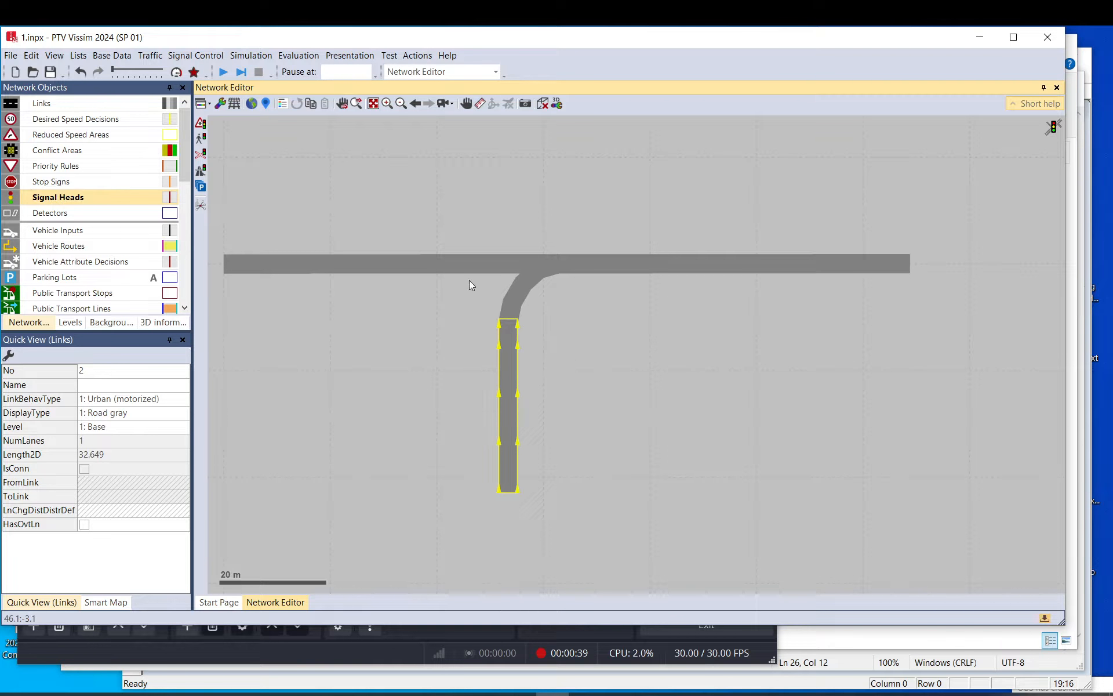
left_click(425, 261)
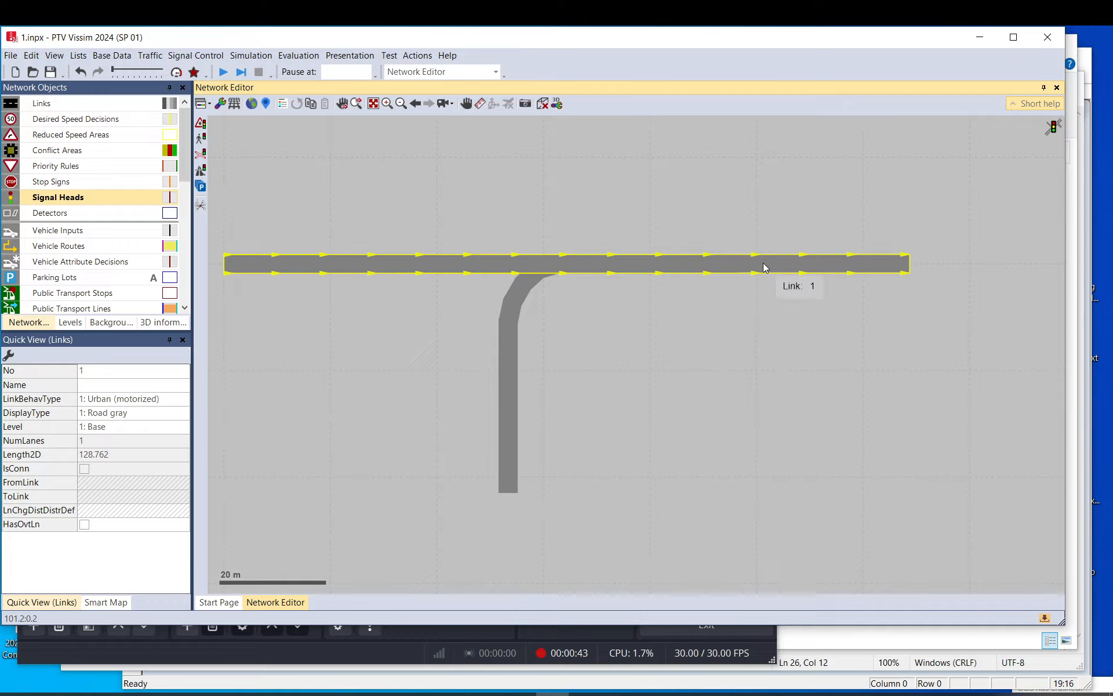
left_click(506, 346)
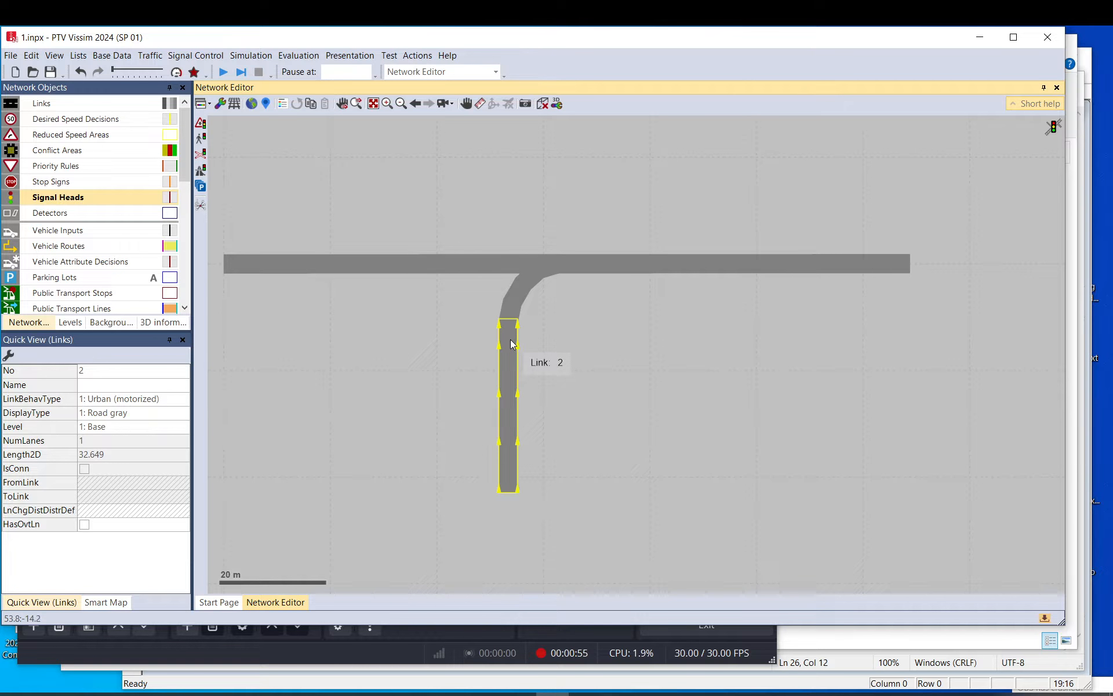
left_click(470, 325)
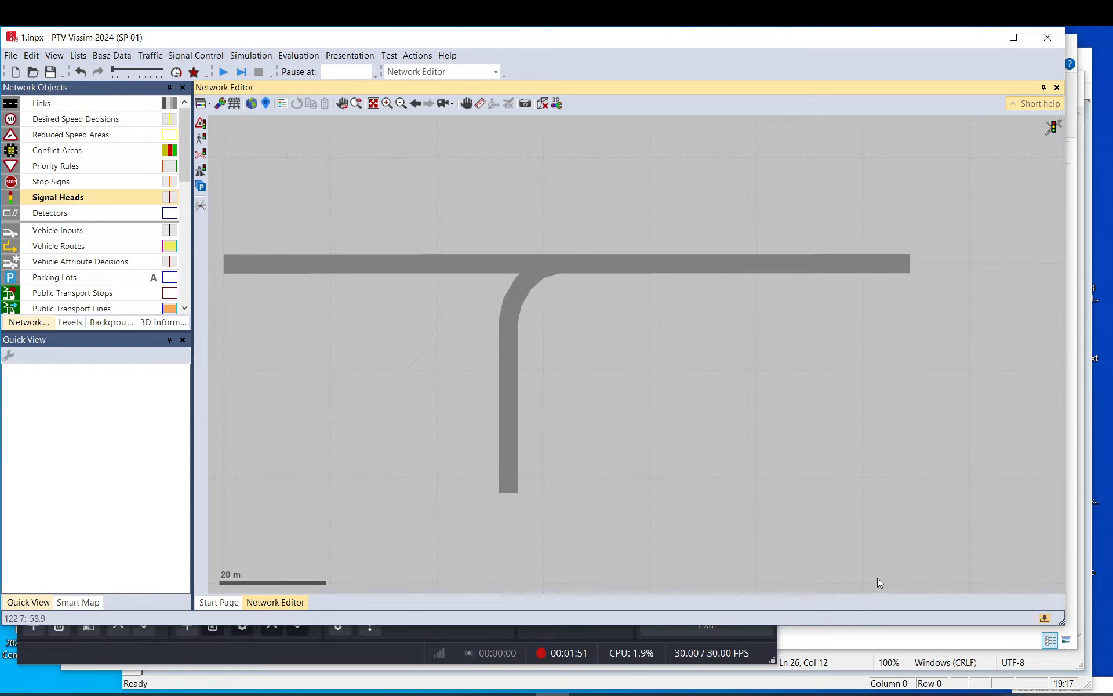
Add a new signal controller to the network and set its type to VAP
left_click(171, 55)
left_click(87, 69)
left_click(237, 422)
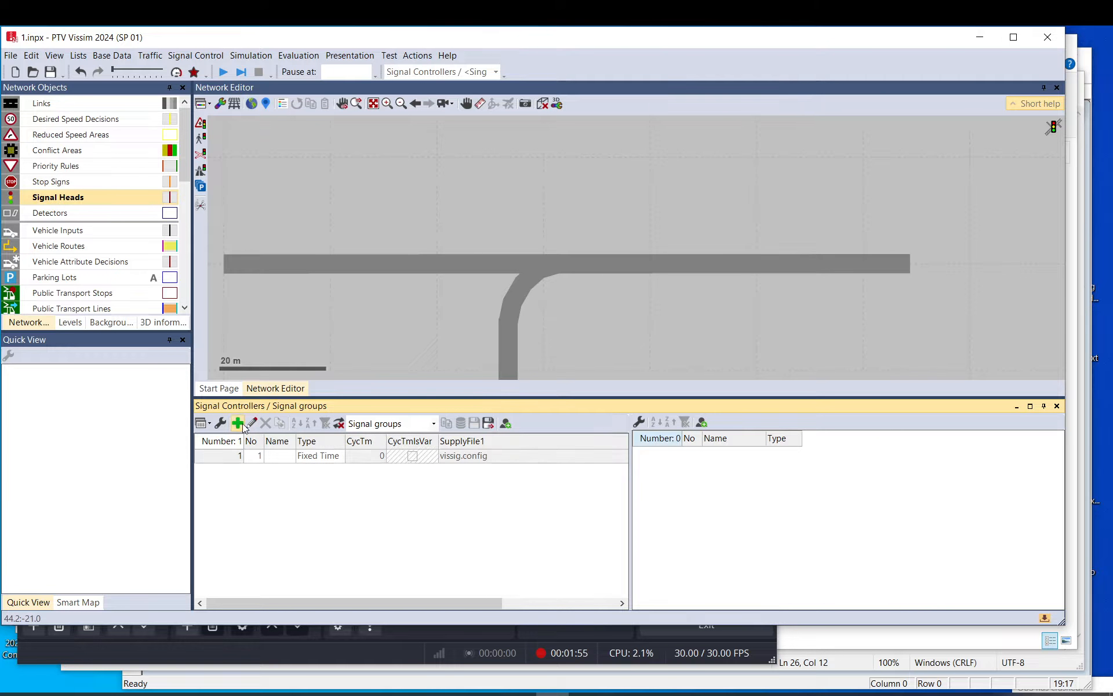
left_click(457, 210)
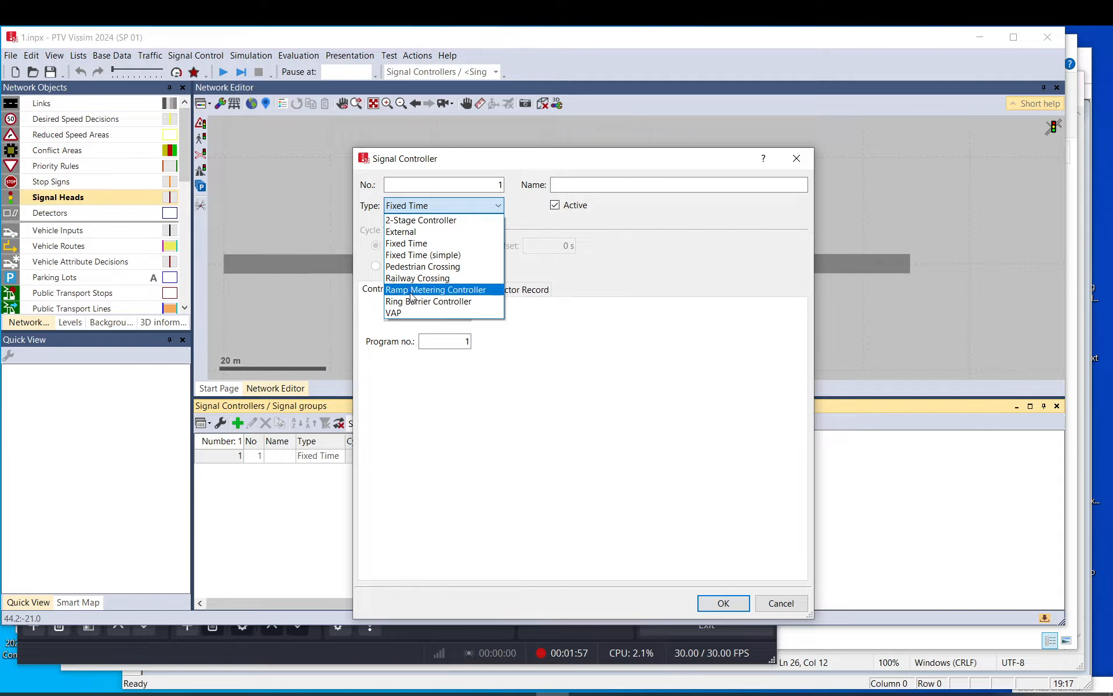
left_click(410, 313)
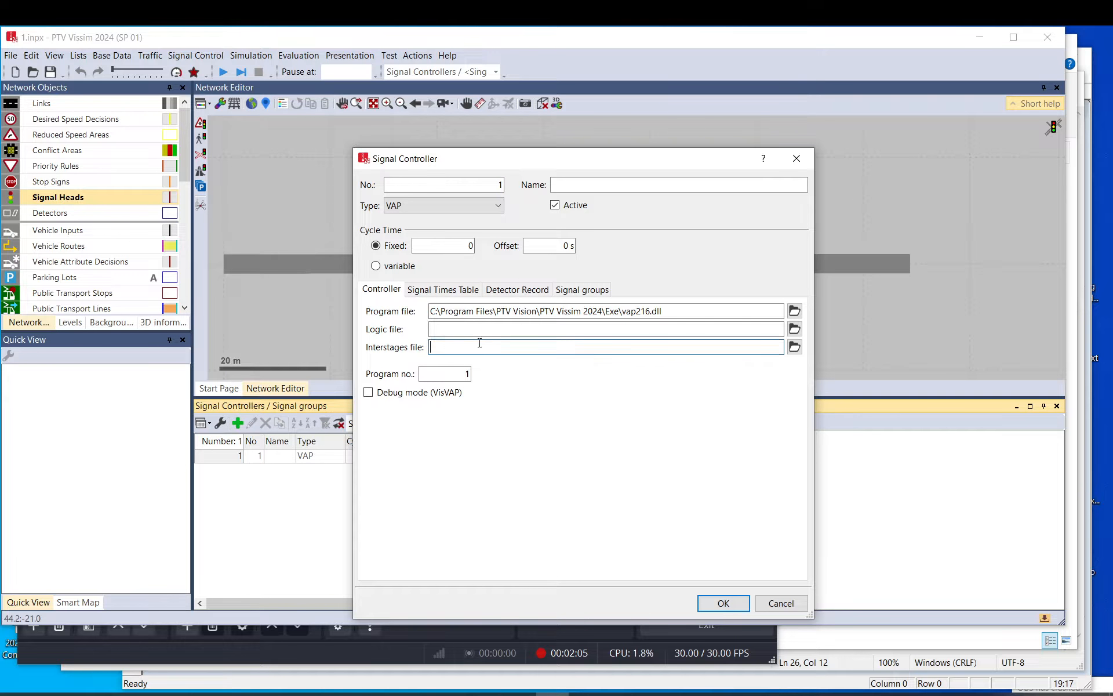
Name the VAP signal controller demandactivated and confirm its settings
left_click(469, 329)
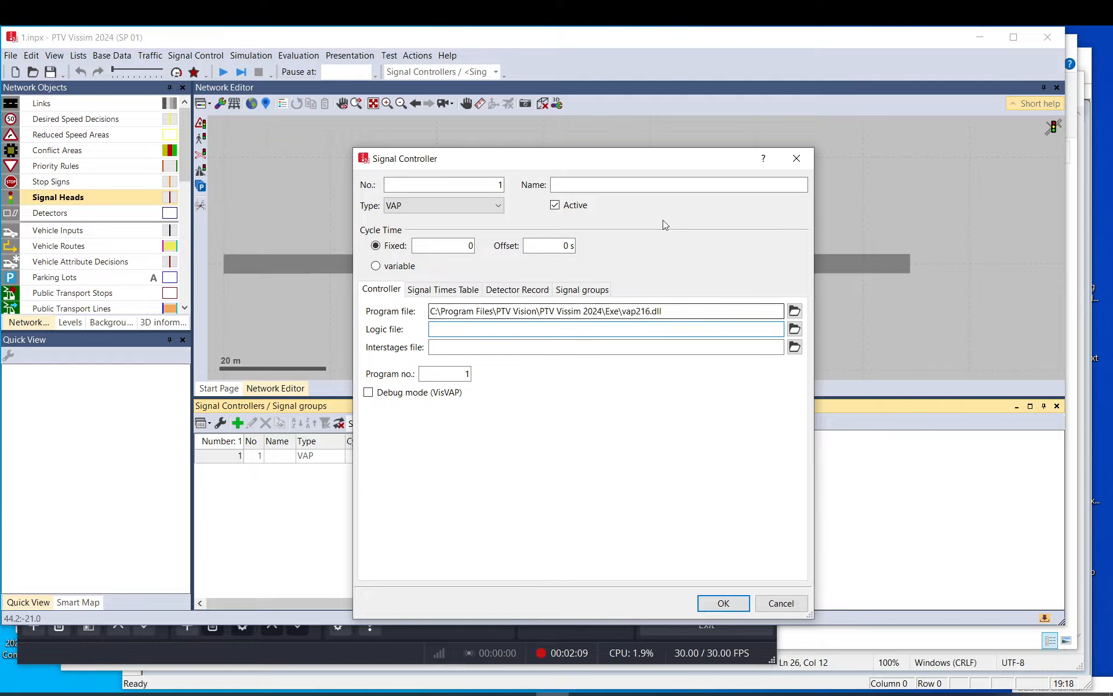
left_click(665, 186)
type("dema")
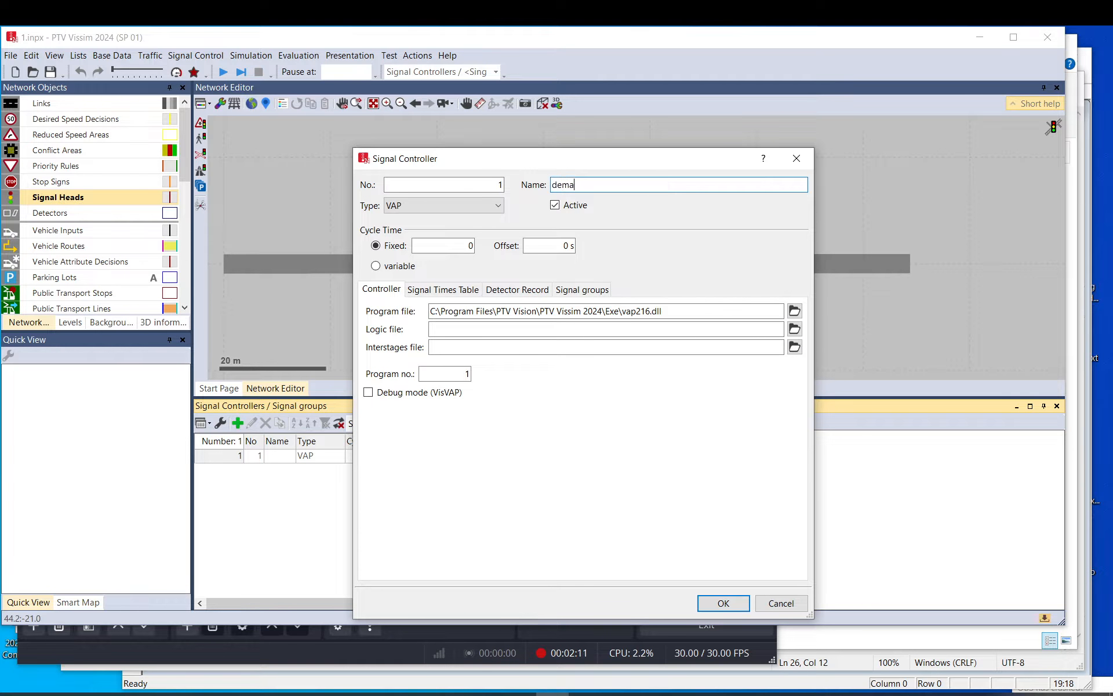
type("ndactivated")
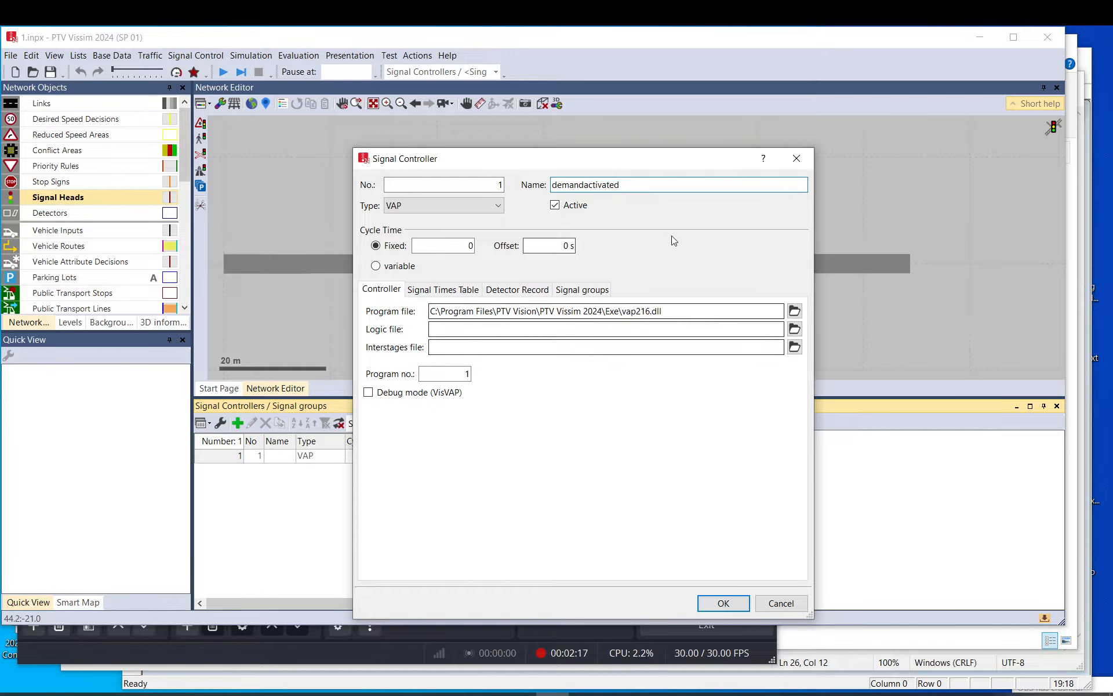
left_click(723, 601)
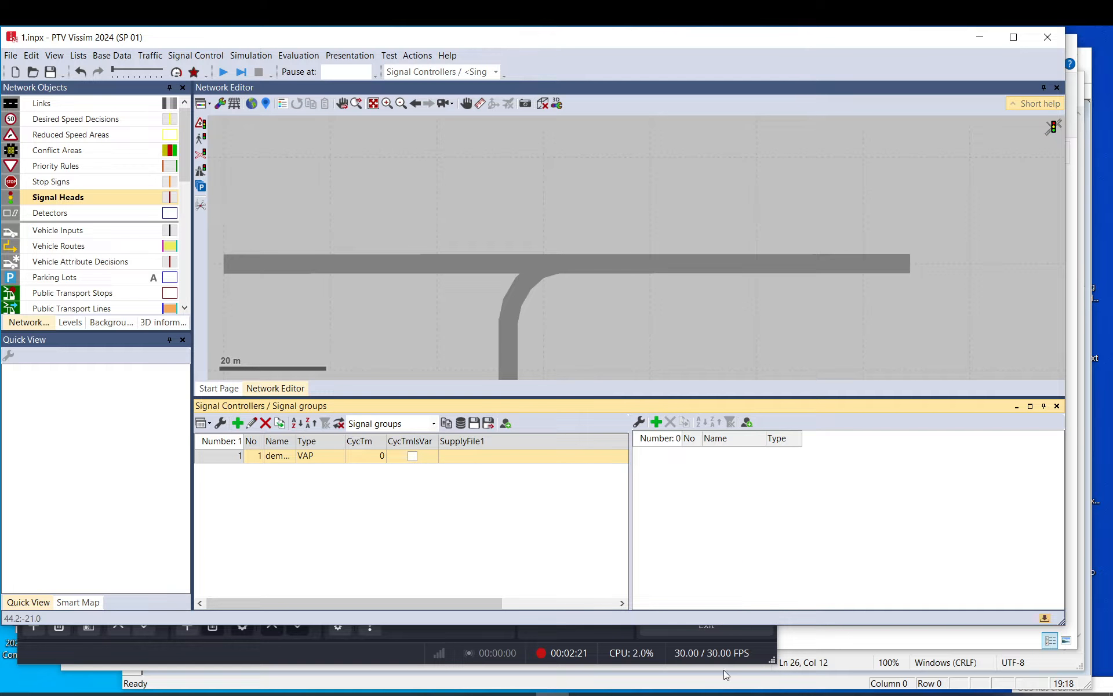
Look at the video.pua file in Notepad and at the video.vv chart in VisVAP
mouse_move(685, 684)
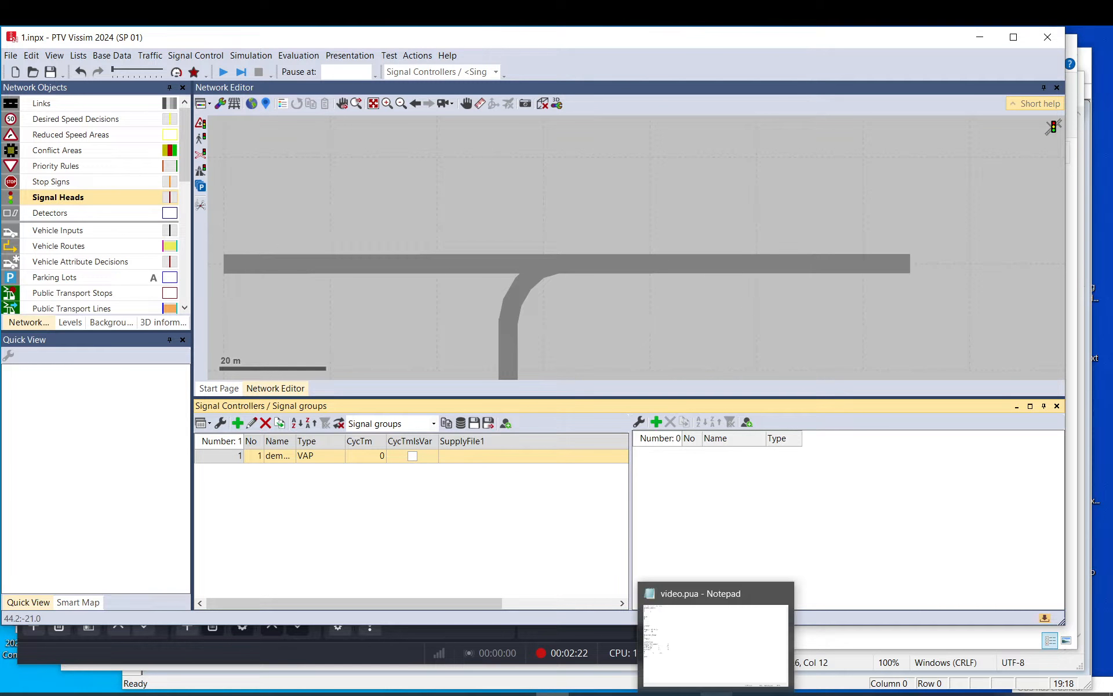
left_click(685, 678)
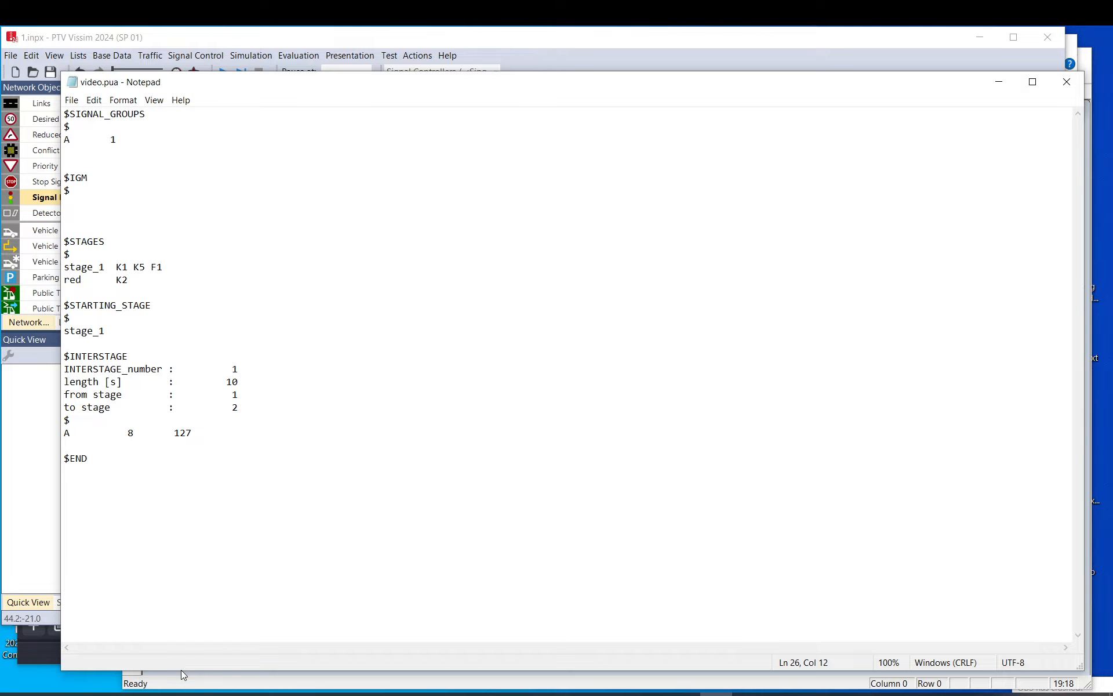
left_click(155, 690)
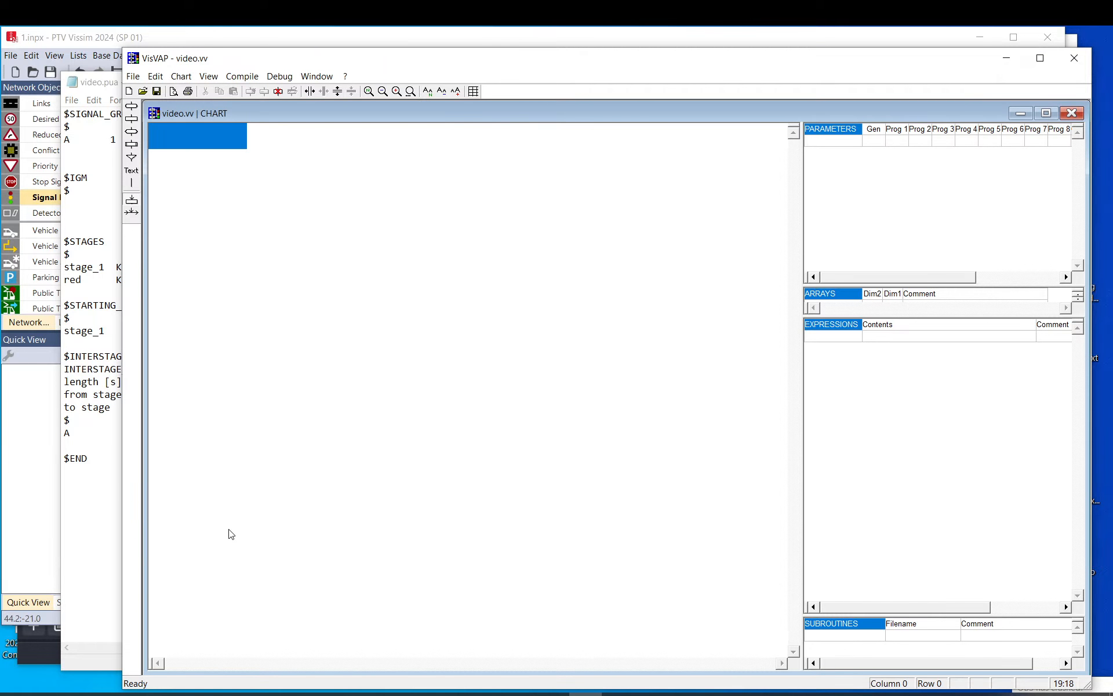
Switch to the Visvap 1 folder in File Explorer and create a text document named Test.txt there
left_click(122, 694)
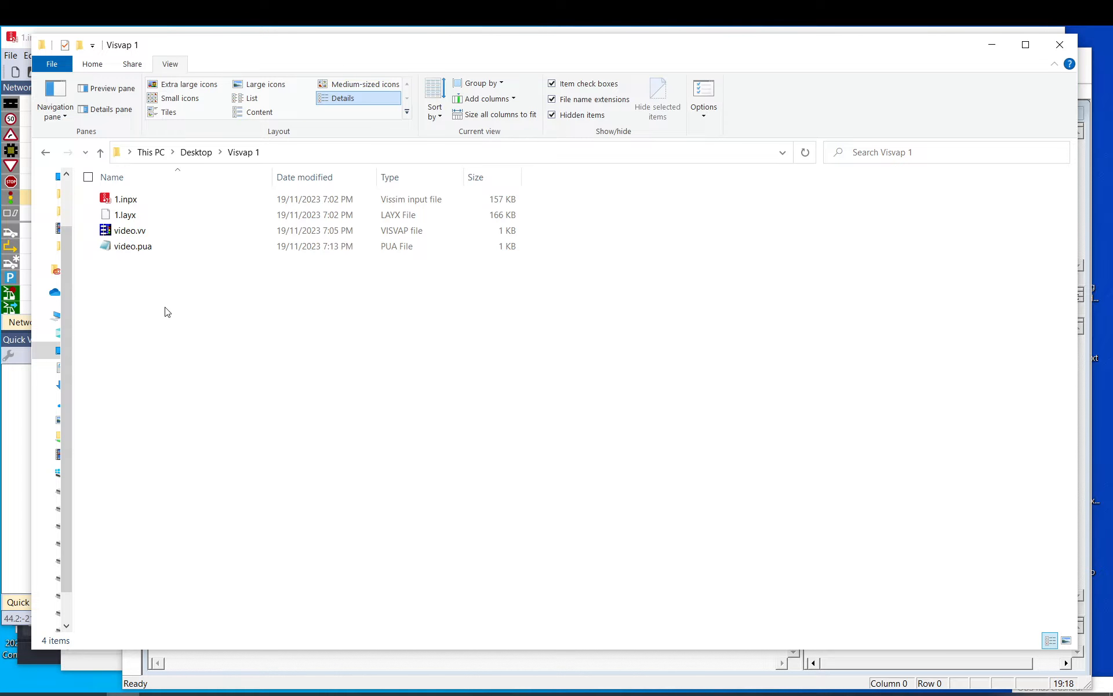
right_click(168, 298)
mouse_move(137, 477)
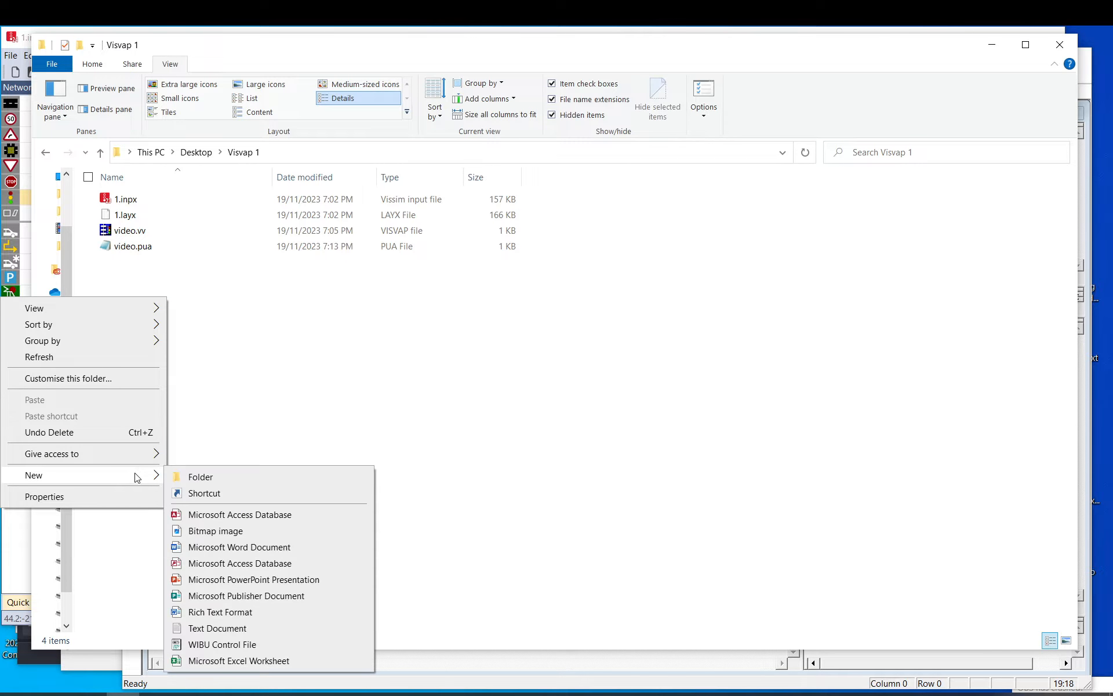
left_click(242, 632)
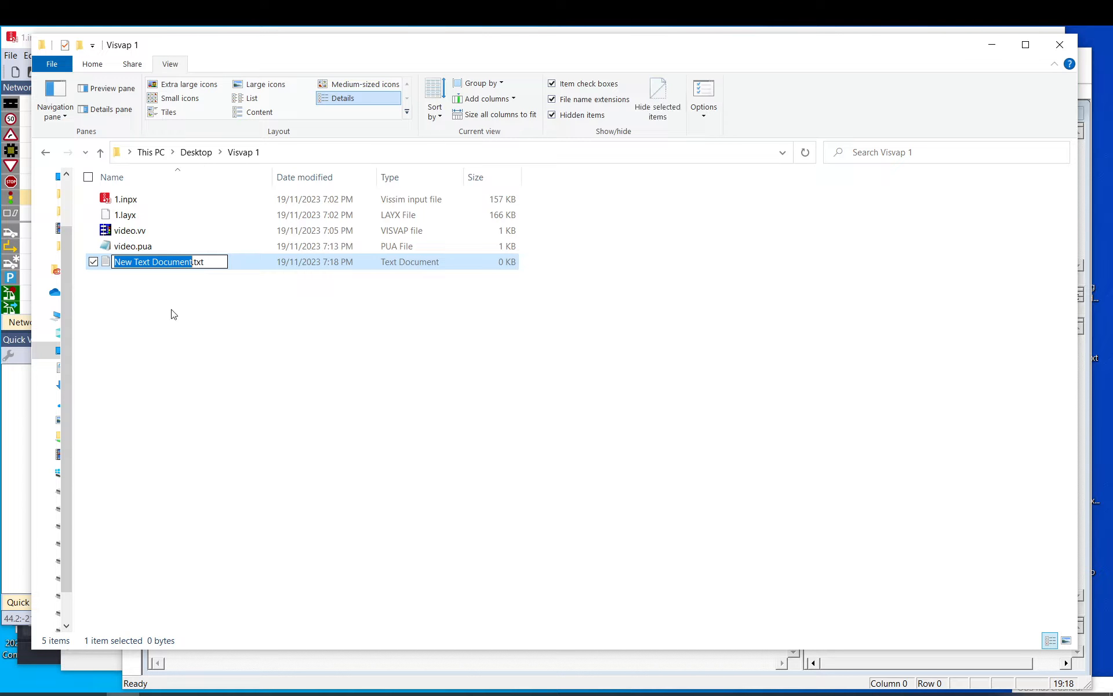
type("Test")
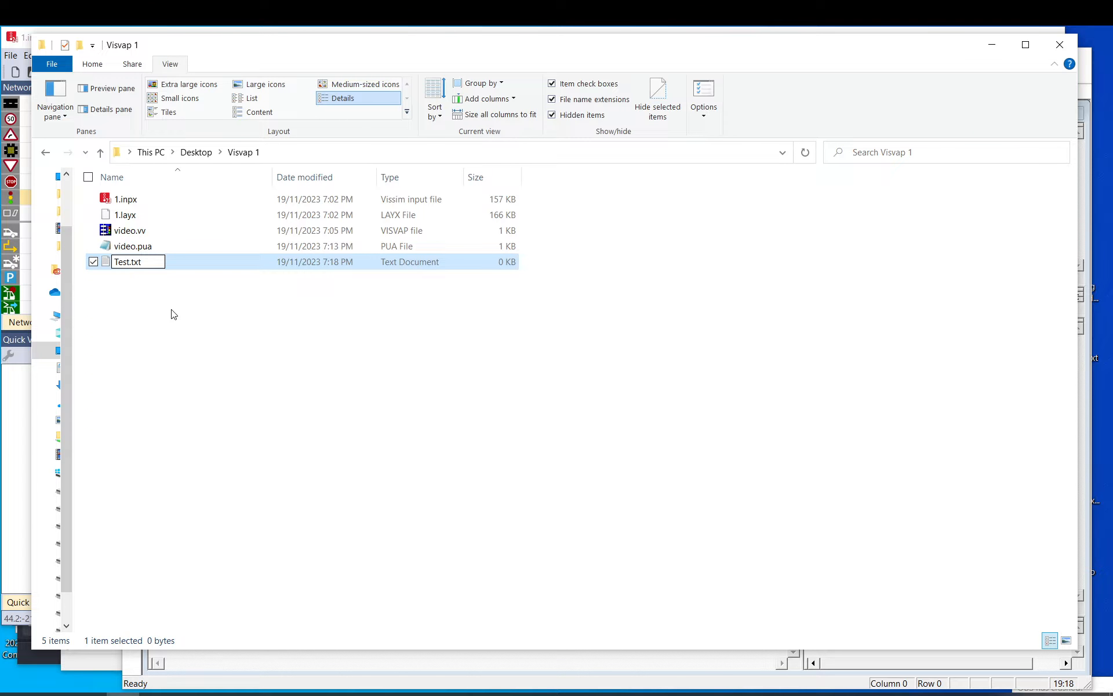
key("Return")
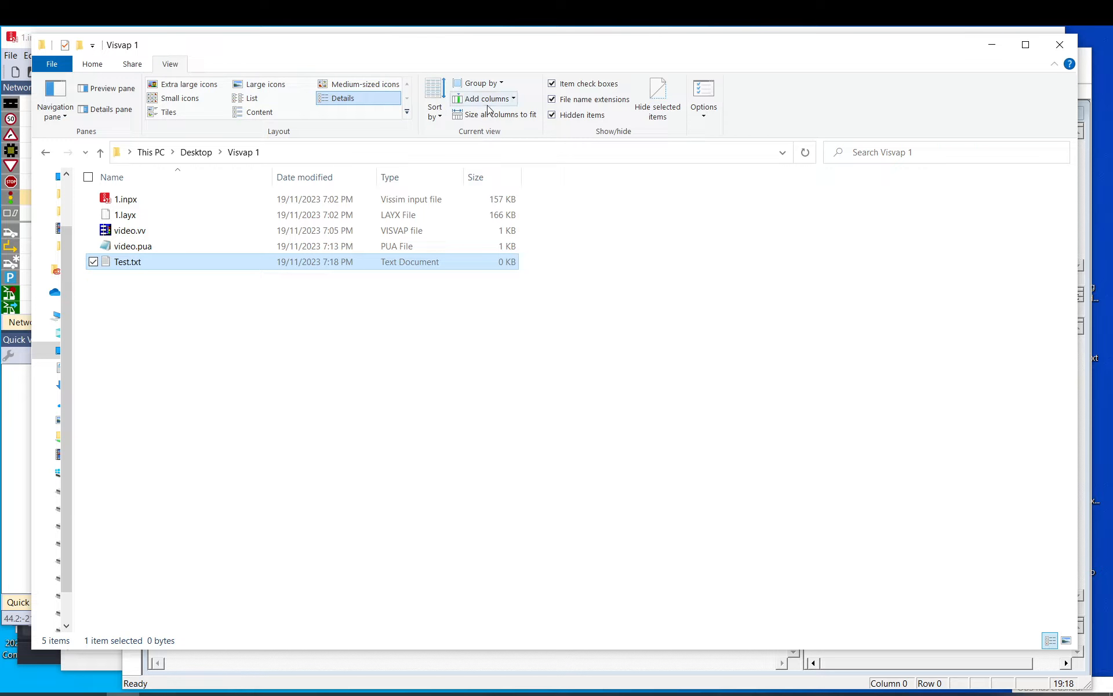
Make sure Hide extensions for known file types is turned off in the folder options and confirm
left_click(704, 110)
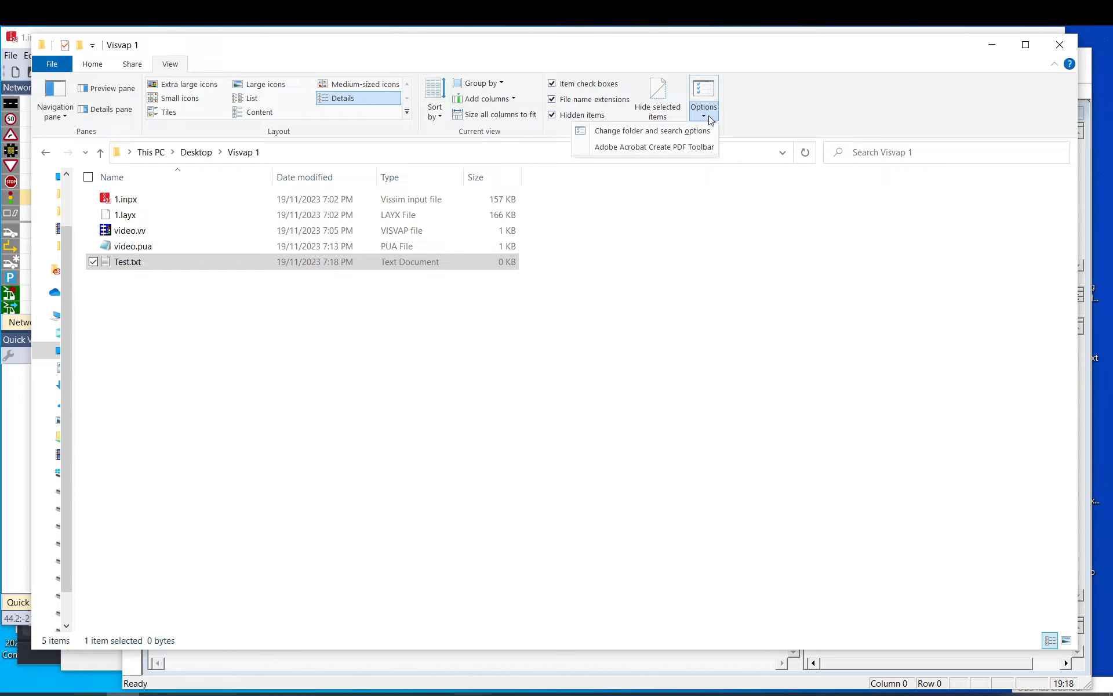
left_click(656, 137)
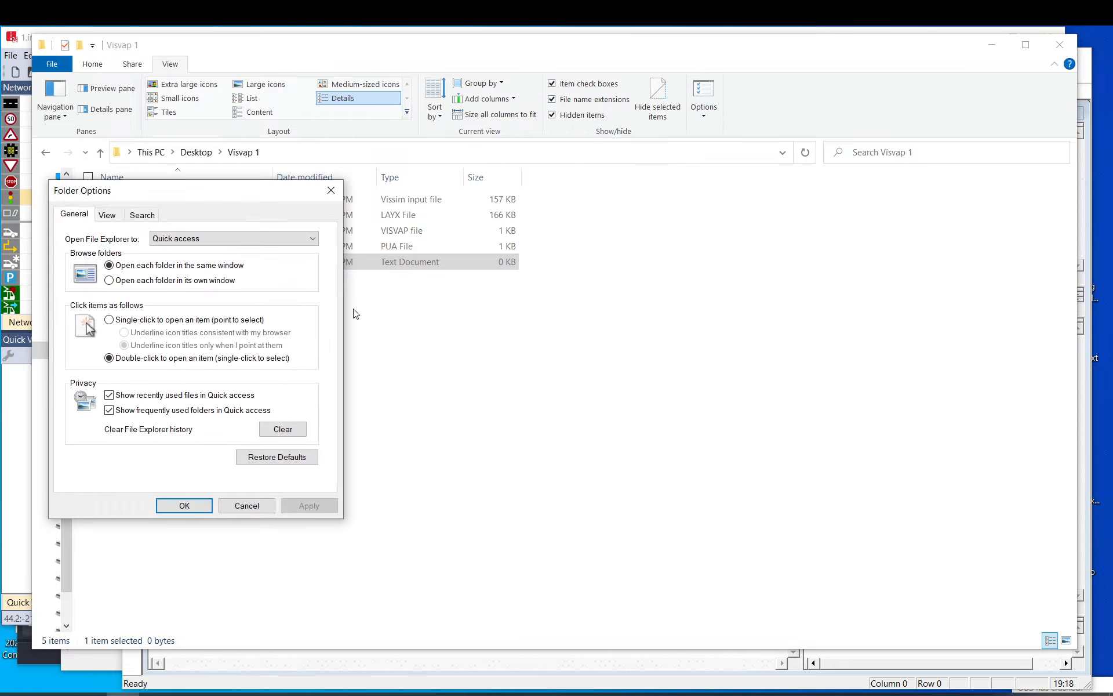
left_click(107, 215)
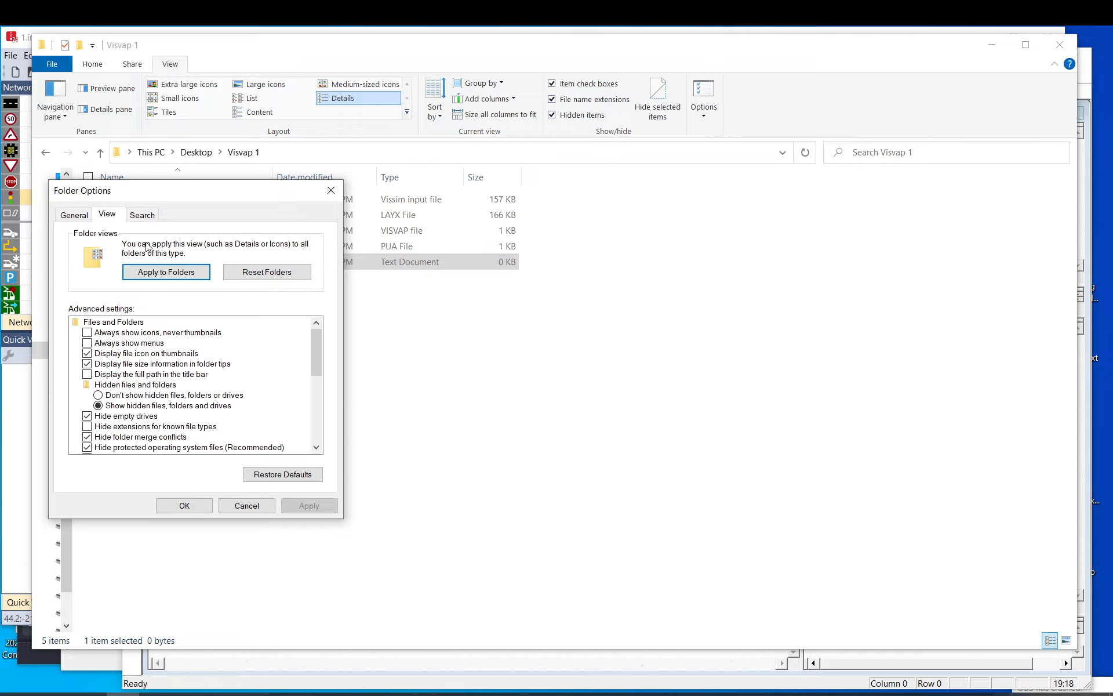
left_click(117, 429)
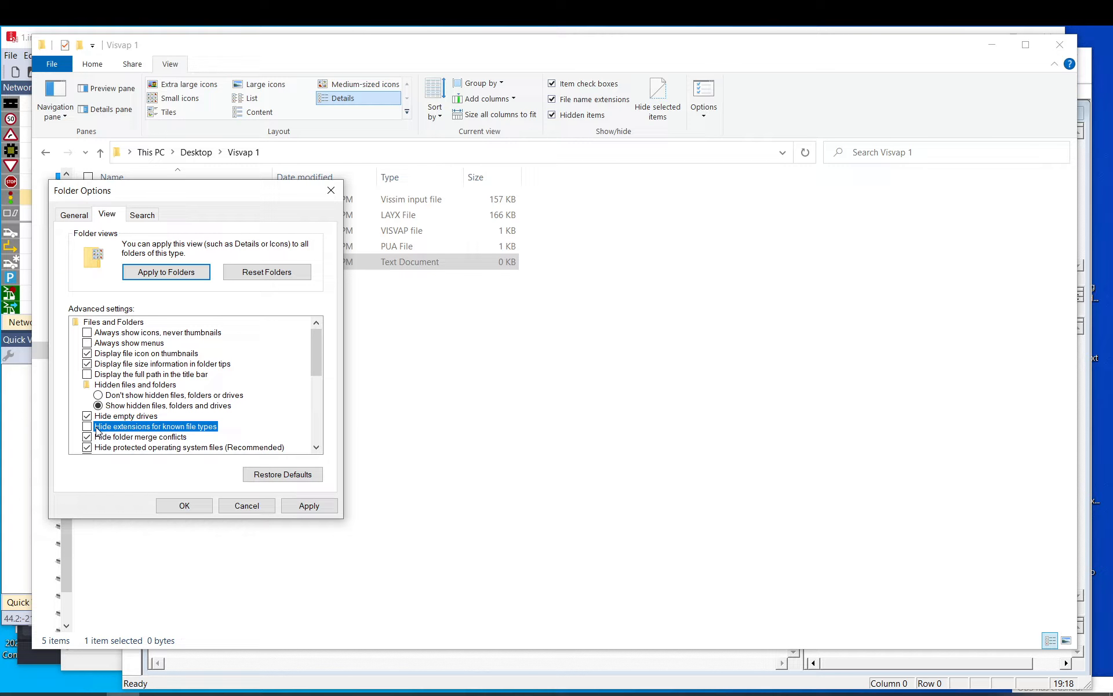
left_click(189, 509)
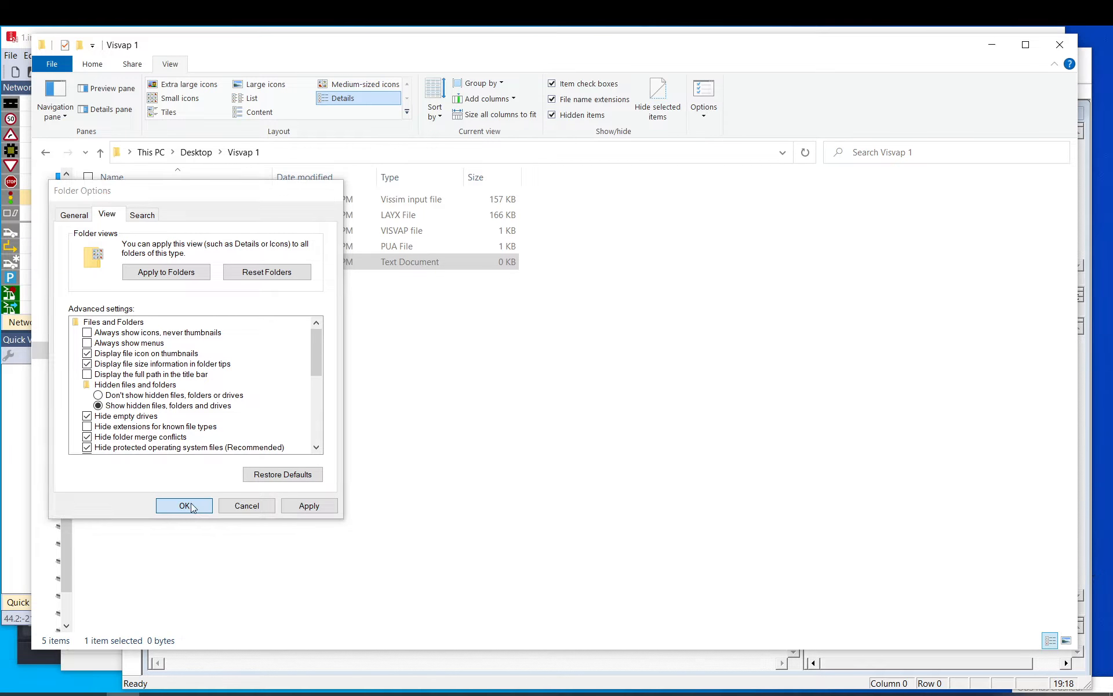
Rename Test.txt to Test.pua and accept the file extension change
left_click(138, 234)
left_click(148, 232)
key("BackSpace")
key("BackSpace")
key("BackSpace")
type("pua")
key("Return")
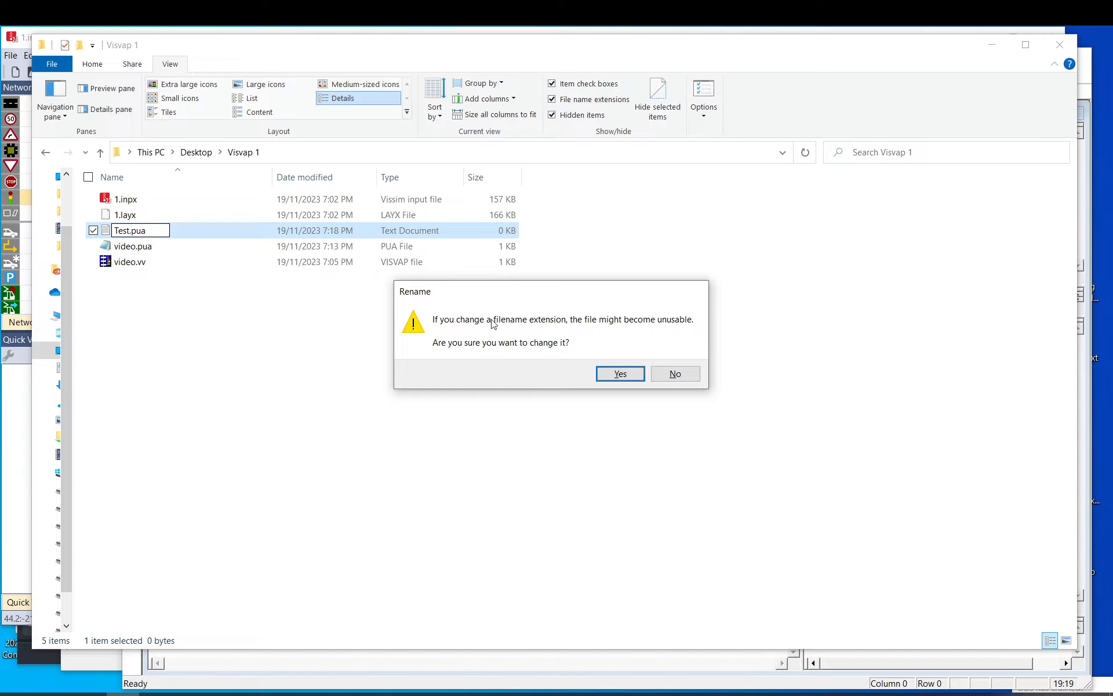
left_click(613, 376)
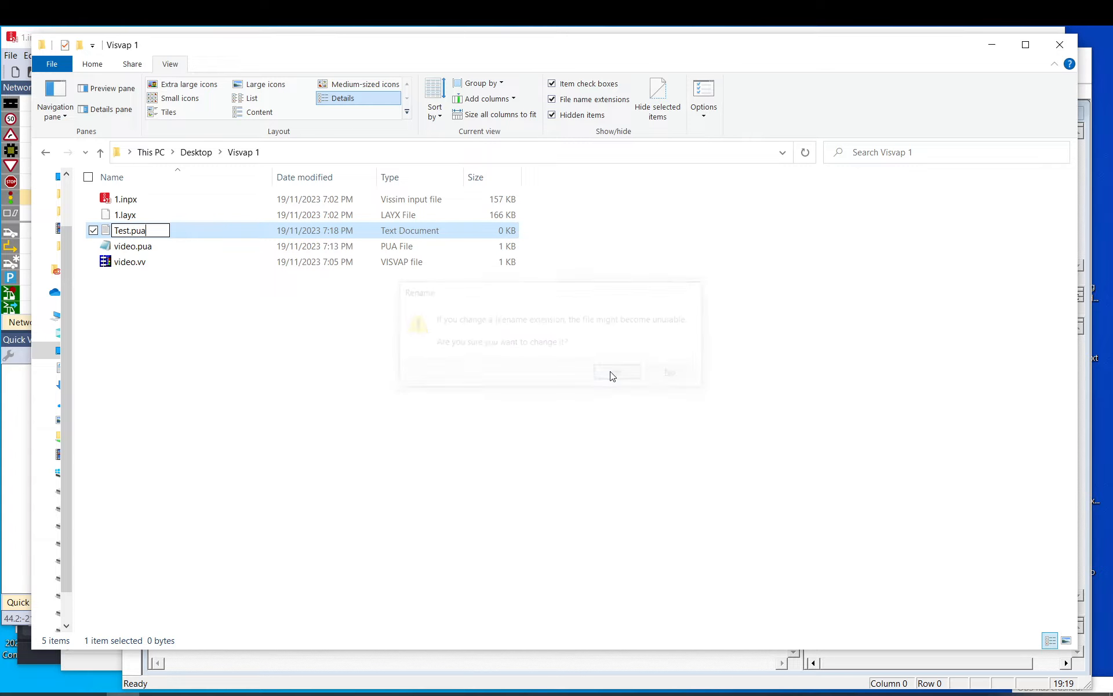
Open video.pua in Notepad and examine its $SIGNAL_GROUPS and $IGM sections in a widened window
left_click(133, 247)
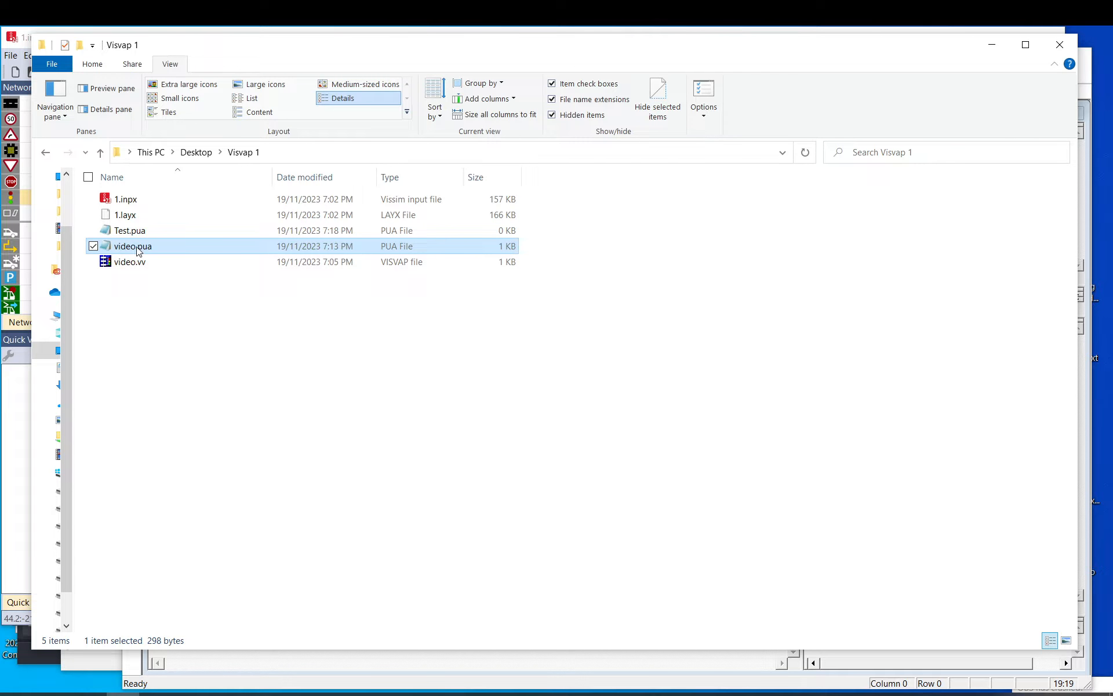
double_click(135, 247)
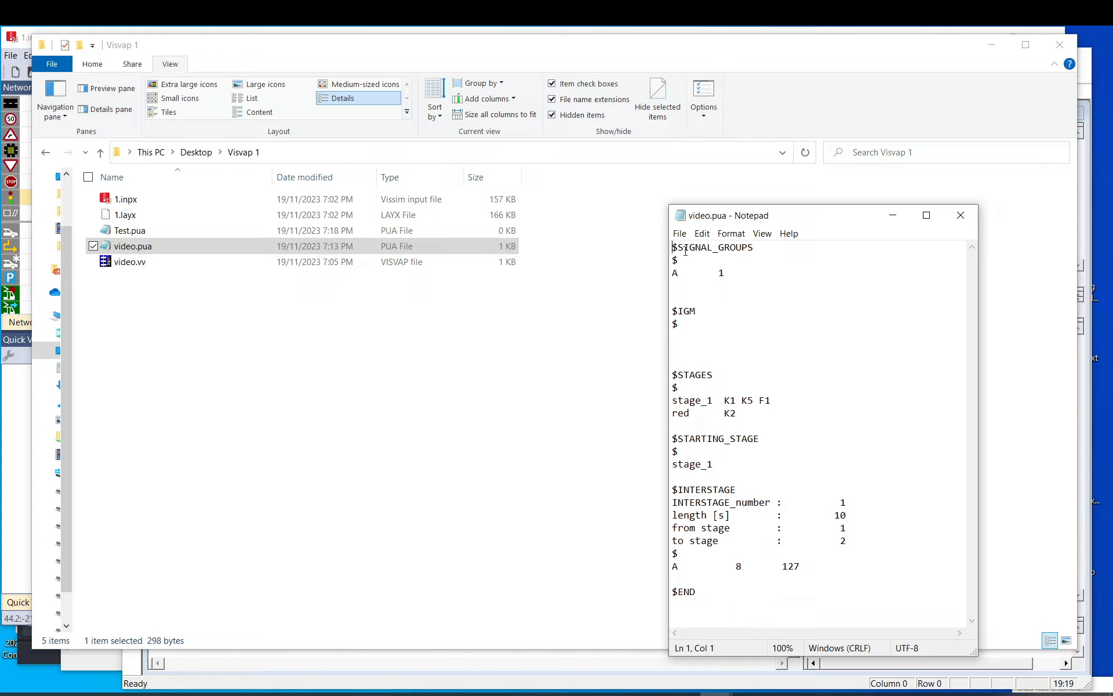
left_click_drag(674, 247, 759, 339)
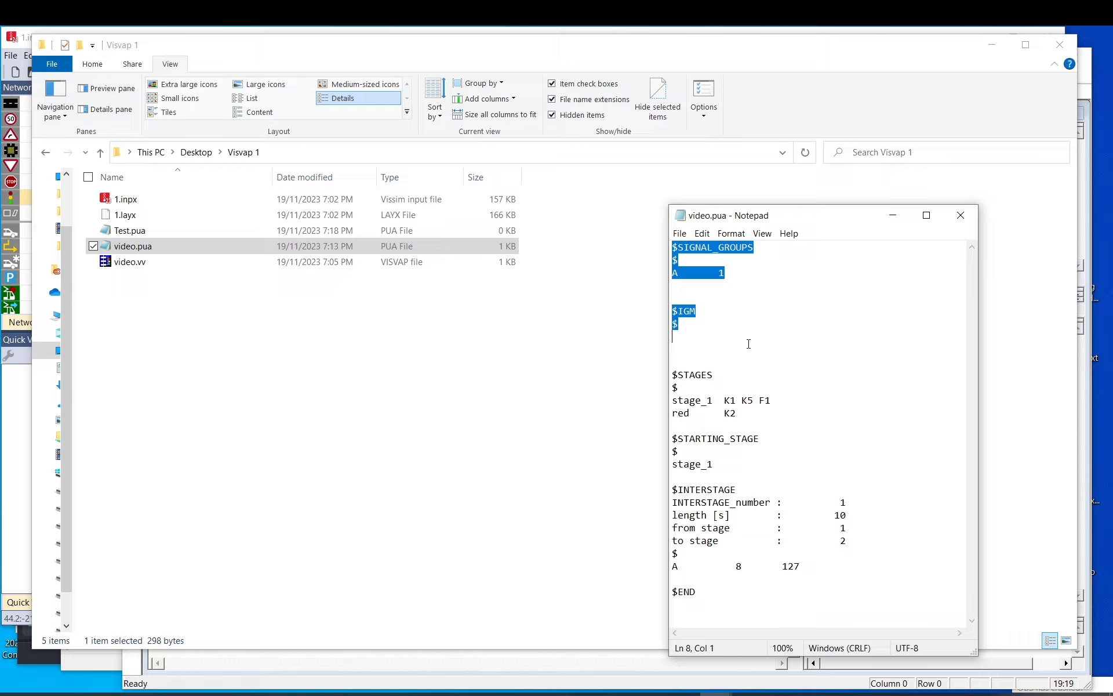
left_click(699, 321)
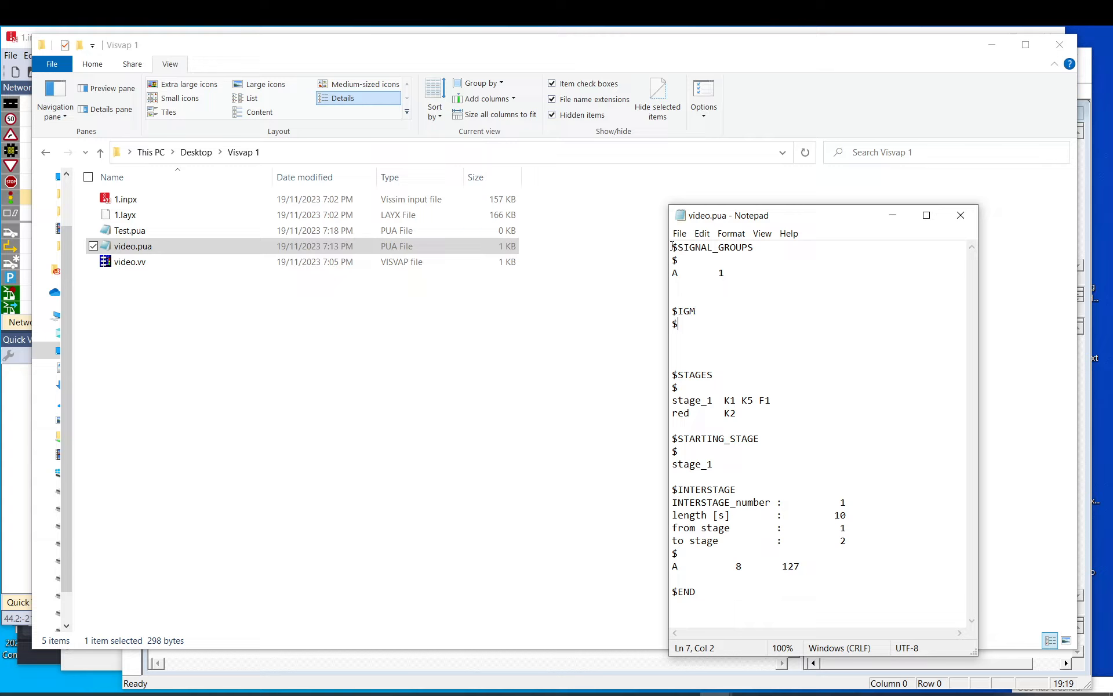
left_click_drag(672, 245, 757, 290)
left_click(732, 273)
left_click_drag(670, 371, 40, 375)
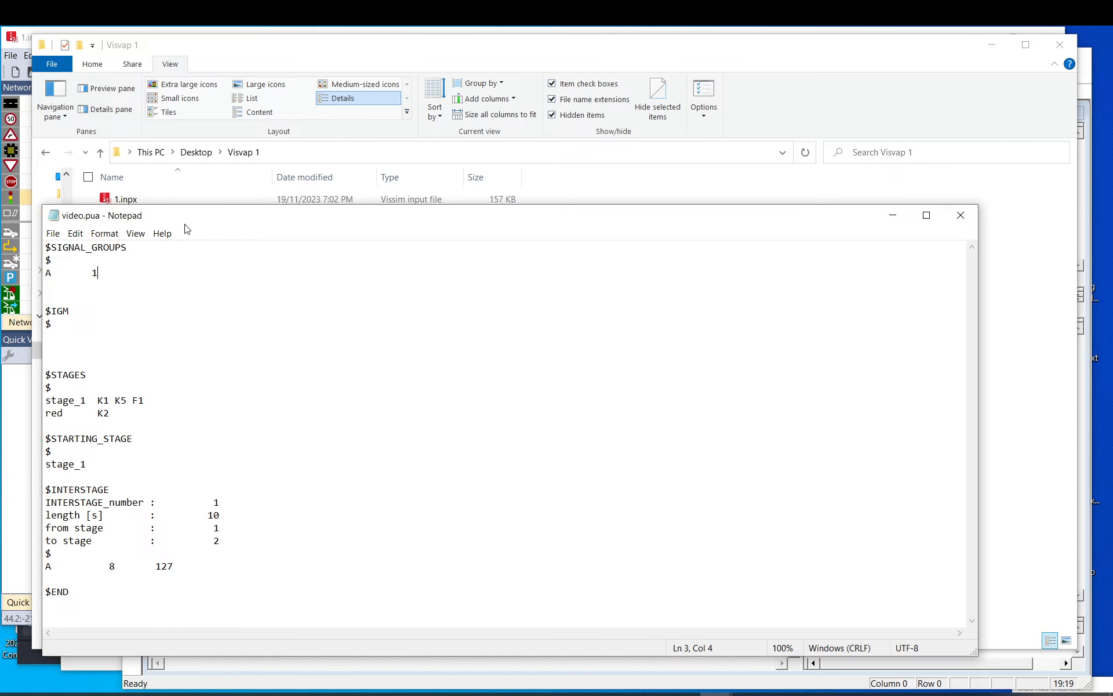
left_click_drag(175, 217, 175, 250)
Switch back to PTV Vissim and check the main link and the side-road link against the signal group definition
left_click(27, 413)
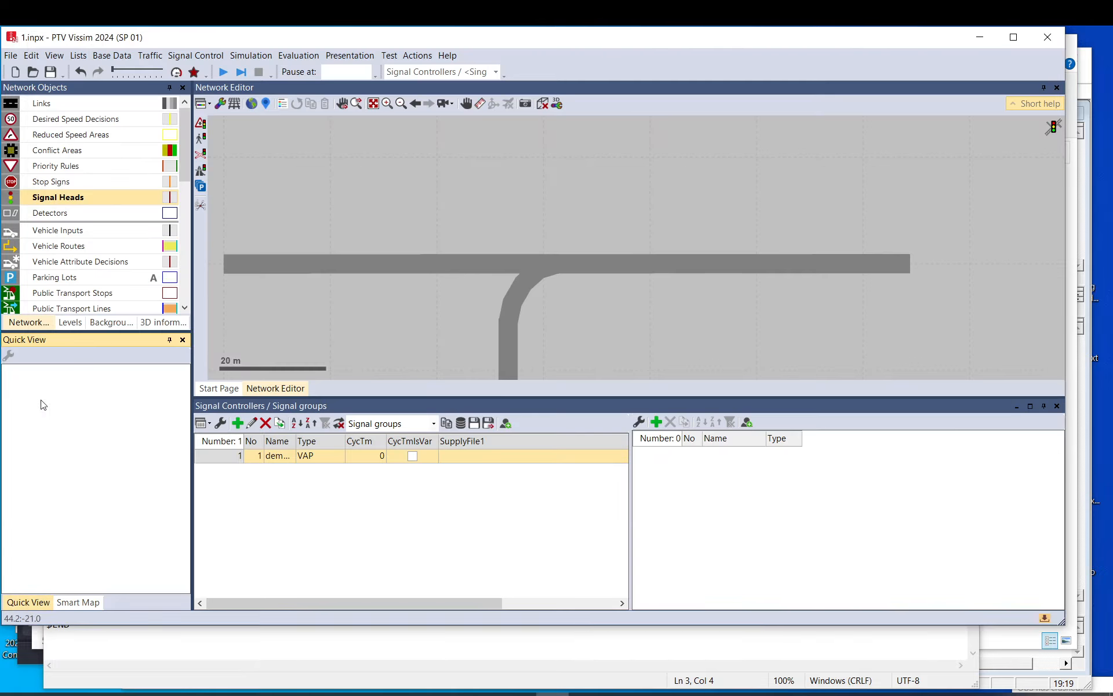
left_click(477, 264)
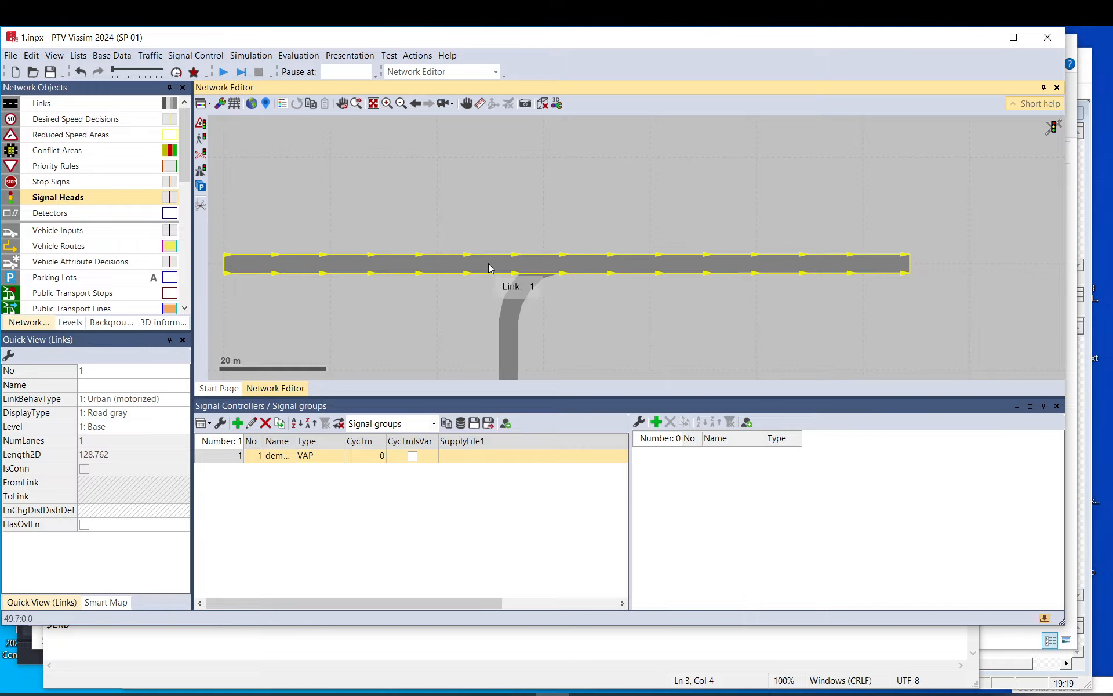
left_click(509, 338)
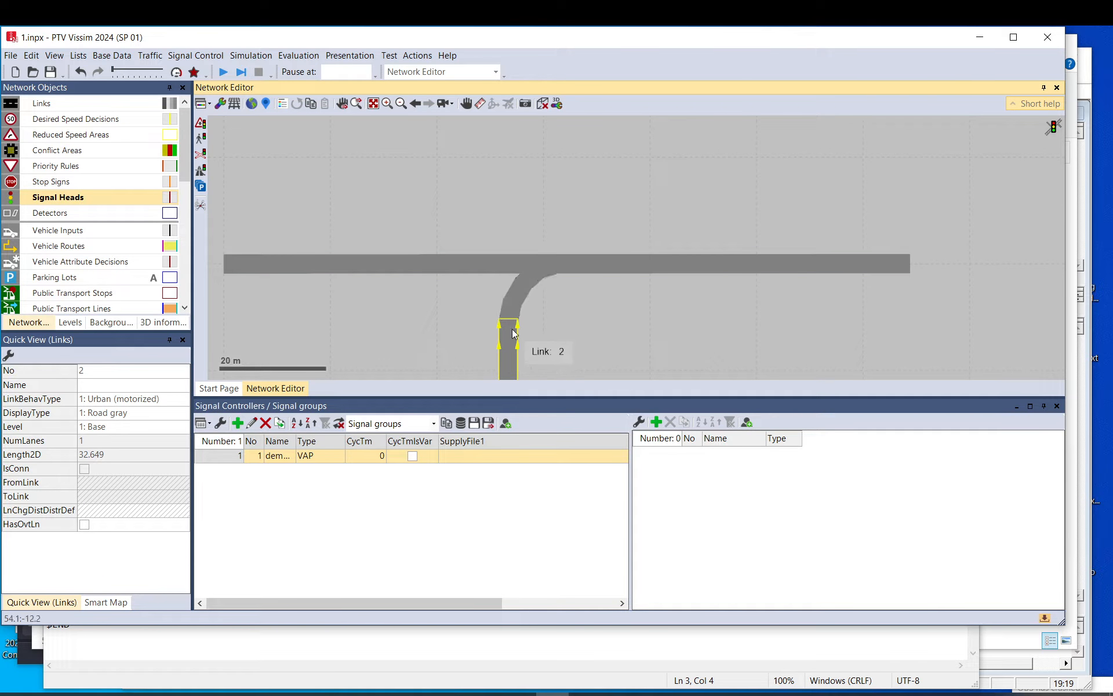
Return to video.pua in Notepad and add signal group B with number 2 below A in $SIGNAL_GROUPS
left_click(47, 644)
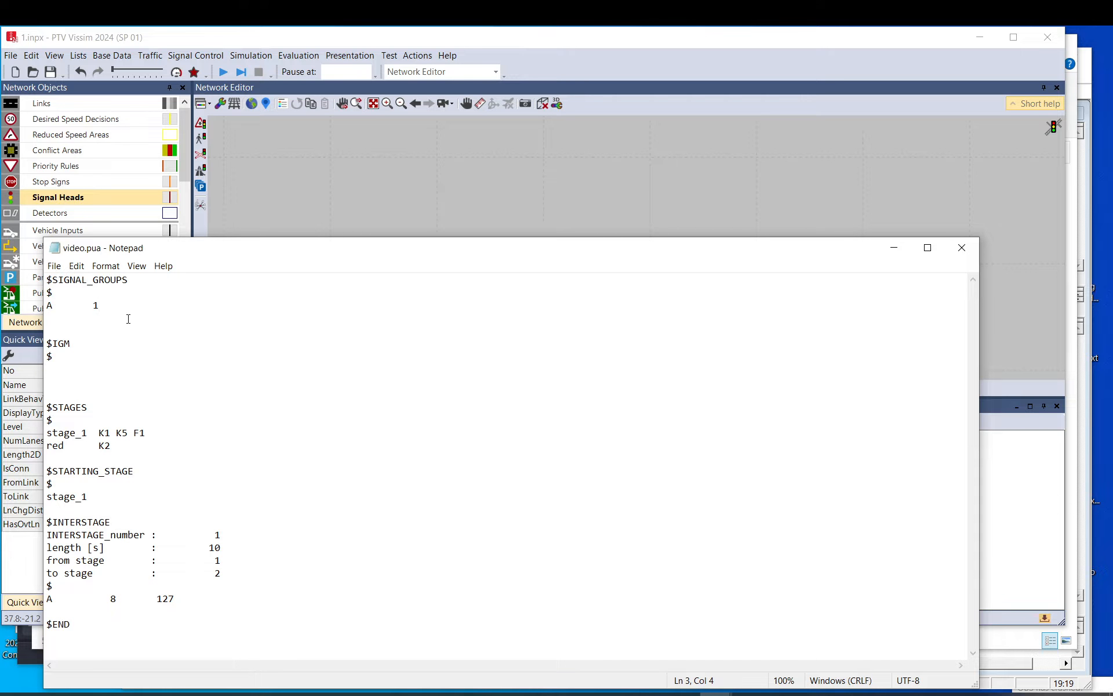
key("Return")
type("B\t")
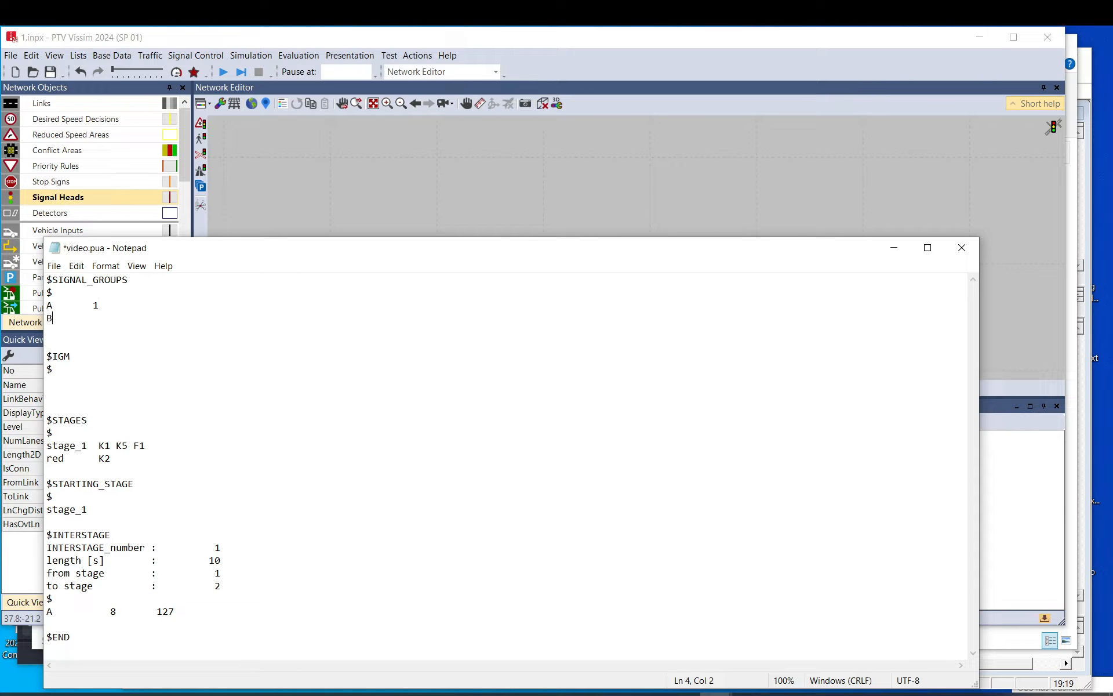
type("2")
left_click_drag(54, 318, 93, 319)
Remove the $IGM section and surplus blank lines, leaving one blank line between $SIGNAL_GROUPS and $STAGES
mouse_move(67, 370)
left_mouse_down()
mouse_move(49, 354)
mouse_move(59, 374)
left_mouse_up()
left_click(49, 353)
key("BackSpace")
key("BackSpace")
key("BackSpace")
key("BackSpace")
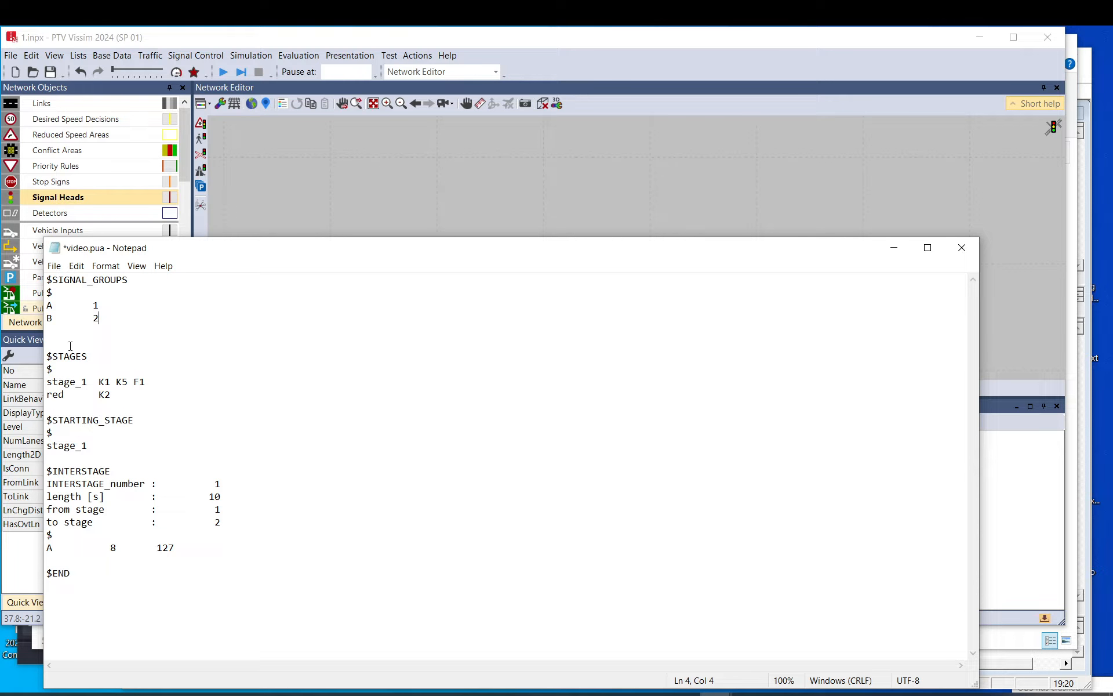
left_click(70, 347)
key("BackSpace")
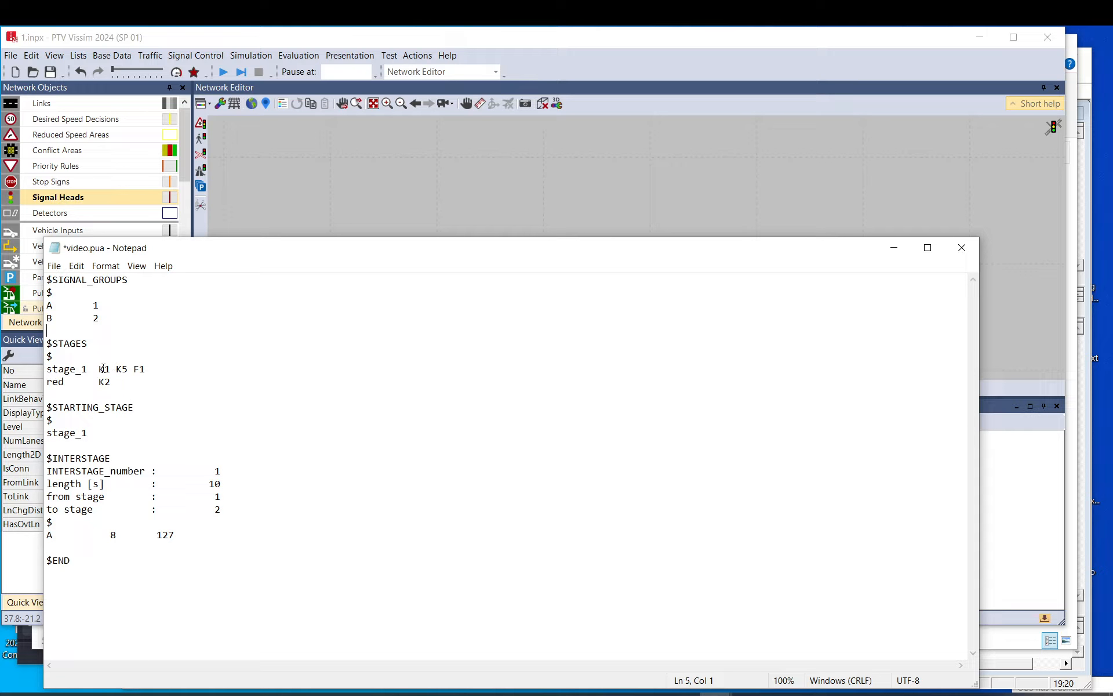
In $STAGES, replace the sample groups so that stage_1 lists A and its red line lists B
left_click_drag(51, 343, 46, 369)
left_click(116, 382)
left_click_drag(161, 370, 98, 381)
key("BackSpace")
key("BackSpace")
left_click(105, 367)
type("A")
left_click(107, 380)
type("B")
Add a stage_2 line with group B below the red line and align the group column
key("Return")
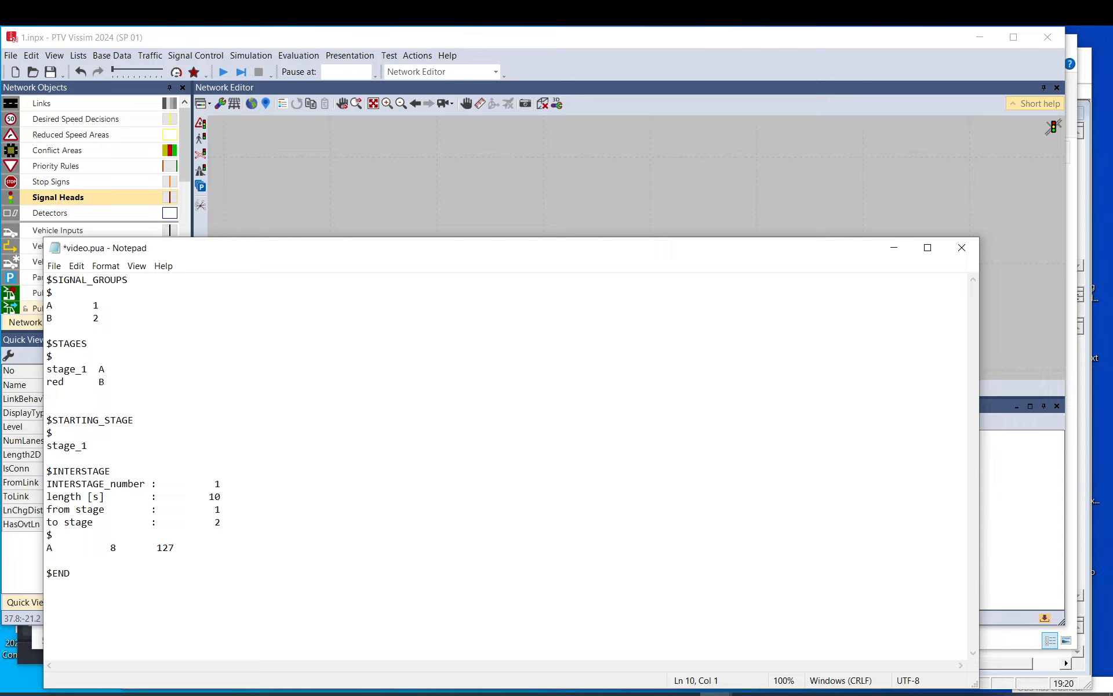
type("stage_2  B")
left_click_drag(100, 369, 88, 395)
left_click(94, 369)
key("Tab")
Add a red line with group A beneath stage_2 in the $STAGES section
left_click_drag(104, 445, 48, 421)
left_click_drag(47, 280, 49, 420)
left_click(102, 443)
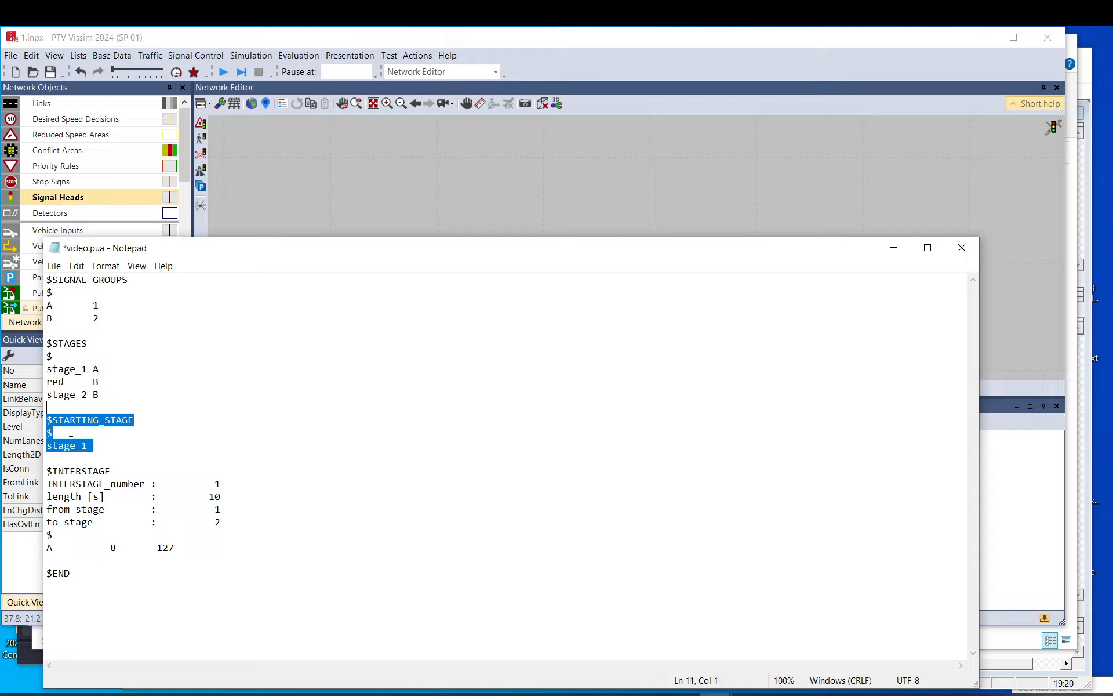
left_click(52, 458)
left_click(95, 369)
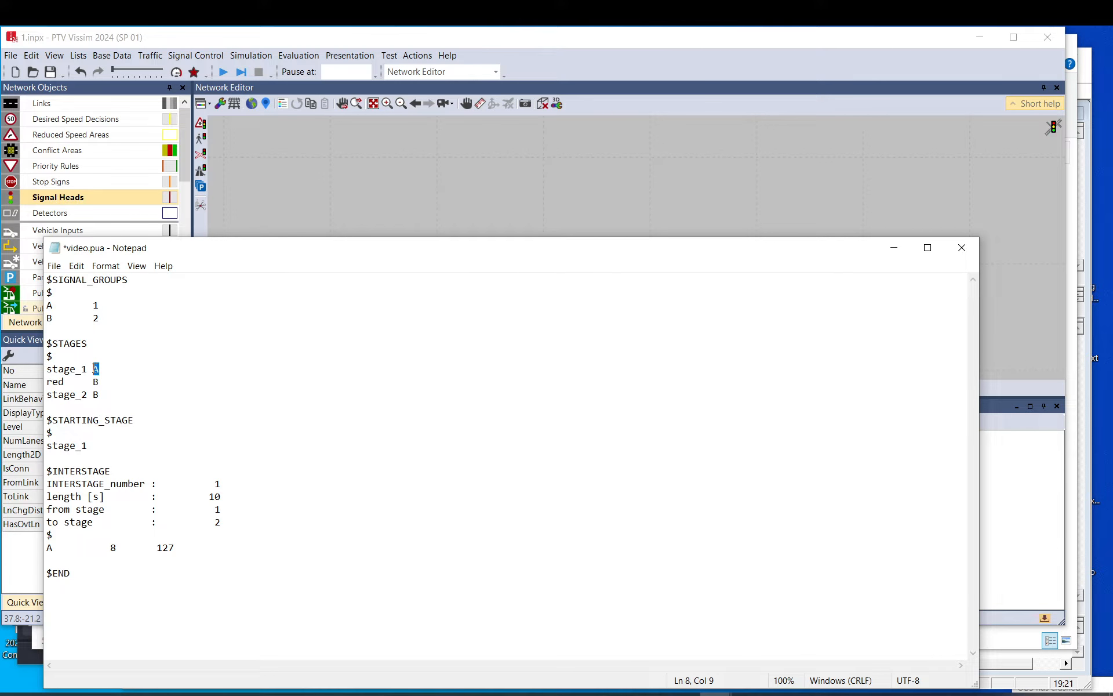
left_click(102, 396)
key("Return")
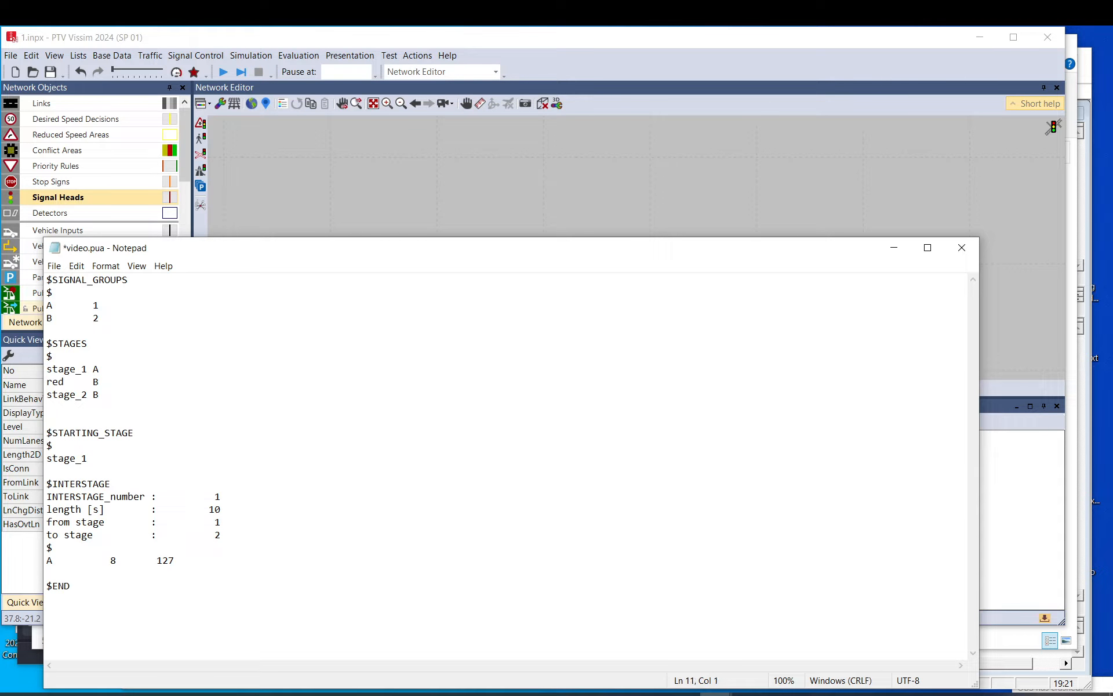
type("red\tA")
left_click_drag(101, 369, 49, 383)
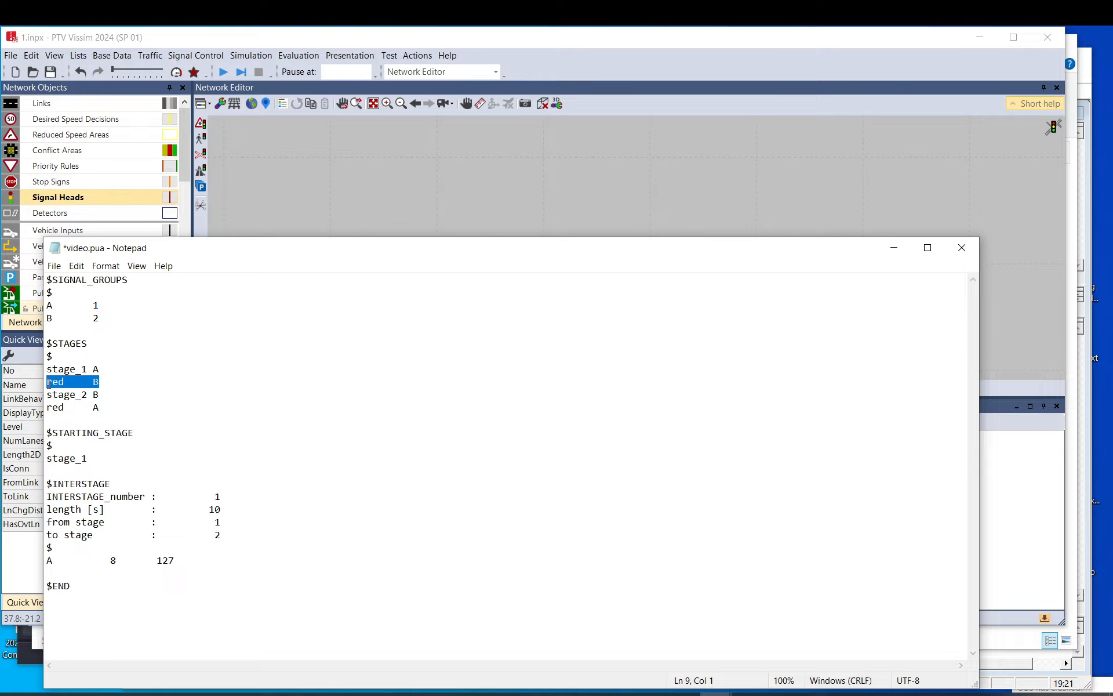
left_click_drag(47, 394, 95, 407)
left_click(100, 395)
left_click(101, 408)
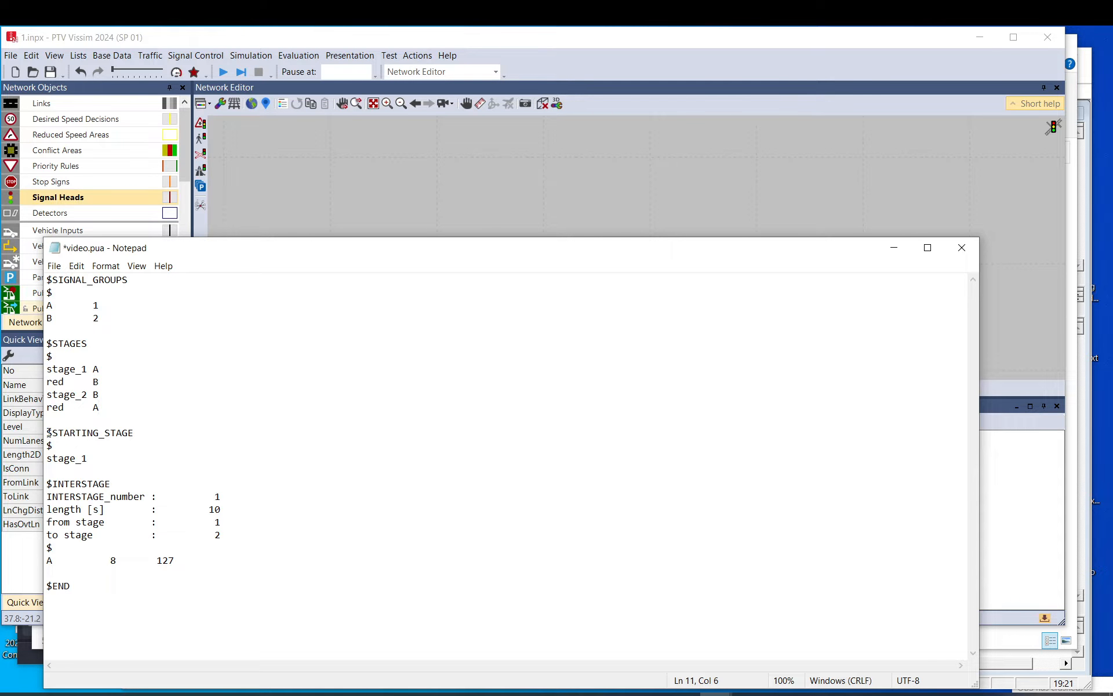
Examine the $STARTING_STAGE section and the $INTERSTAGE block against the defined signal groups and stages
left_click_drag(47, 433, 92, 459)
left_click(96, 458)
left_click_drag(99, 368, 92, 369)
double_click(50, 307)
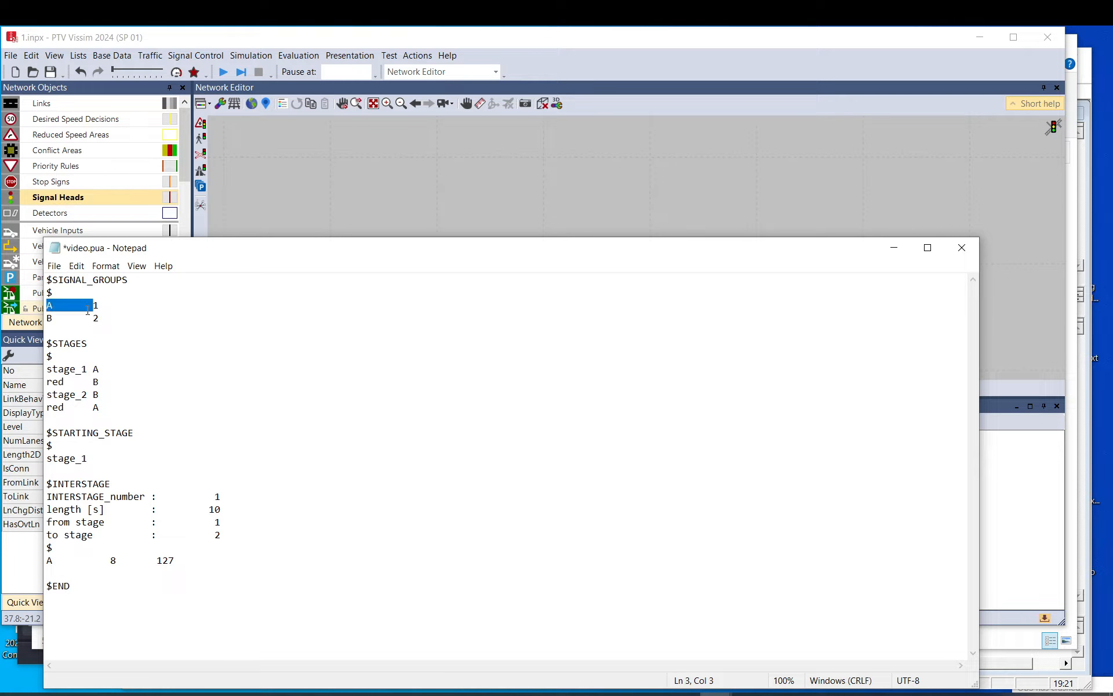
left_click(100, 382)
left_click_drag(48, 484, 218, 556)
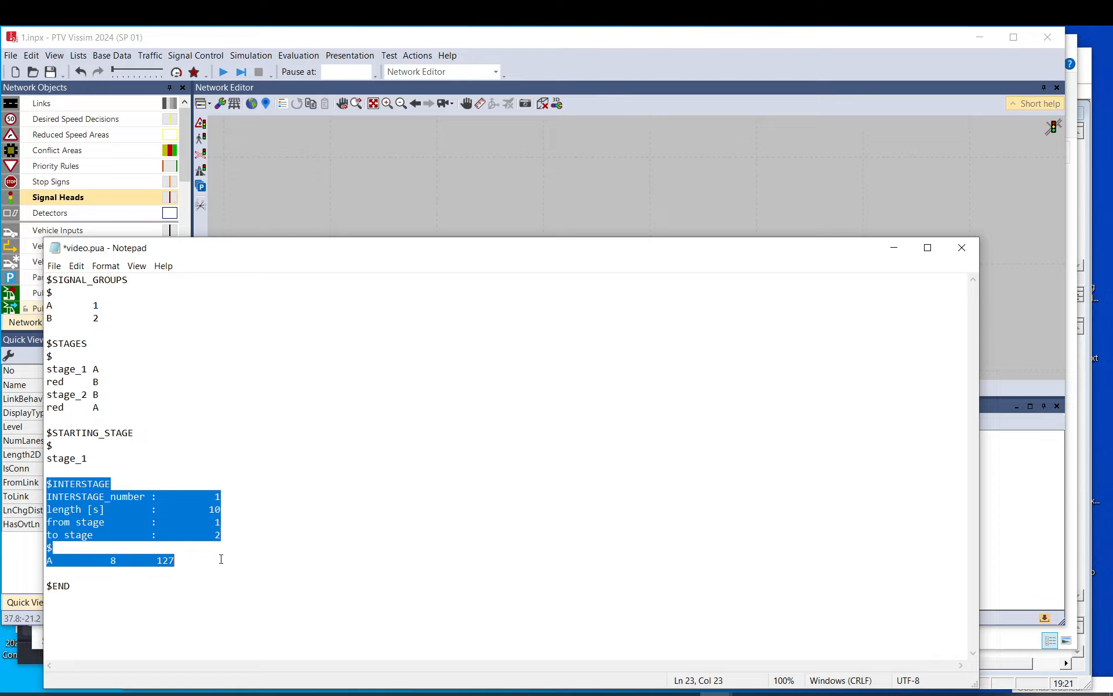
left_click(218, 558)
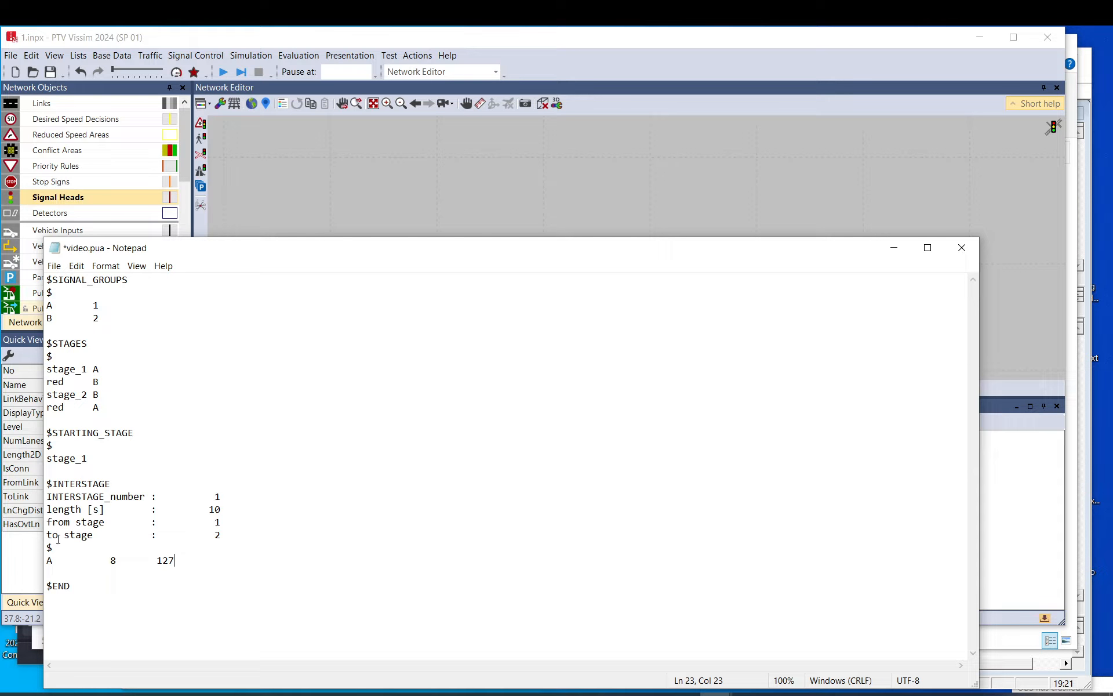
Insert three blank lines between the interstage's A row and $END
left_click(49, 568)
key("Return")
key("Return")
key("Return")
key("Up")
key("Up")
key("Up")
key("Up")
Examine the $INTERSTAGE heading, the block's parameter lines and the interstage number
left_click_drag(47, 498, 247, 533)
left_click(247, 533)
left_click_drag(46, 483, 162, 483)
left_click(46, 484)
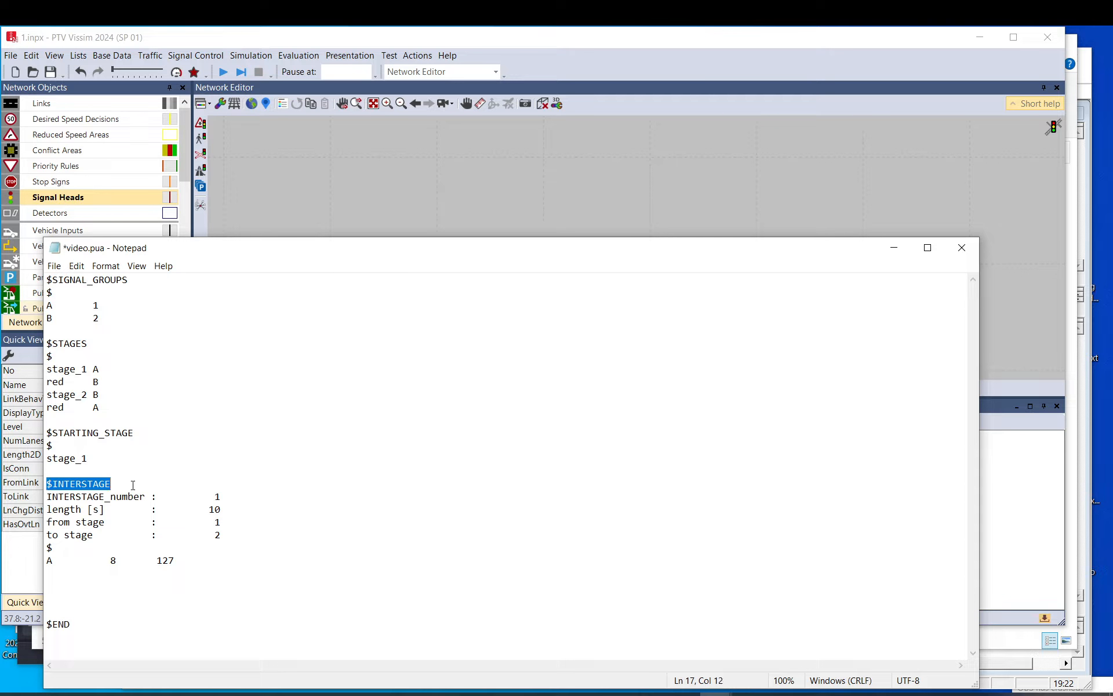
left_click(133, 486)
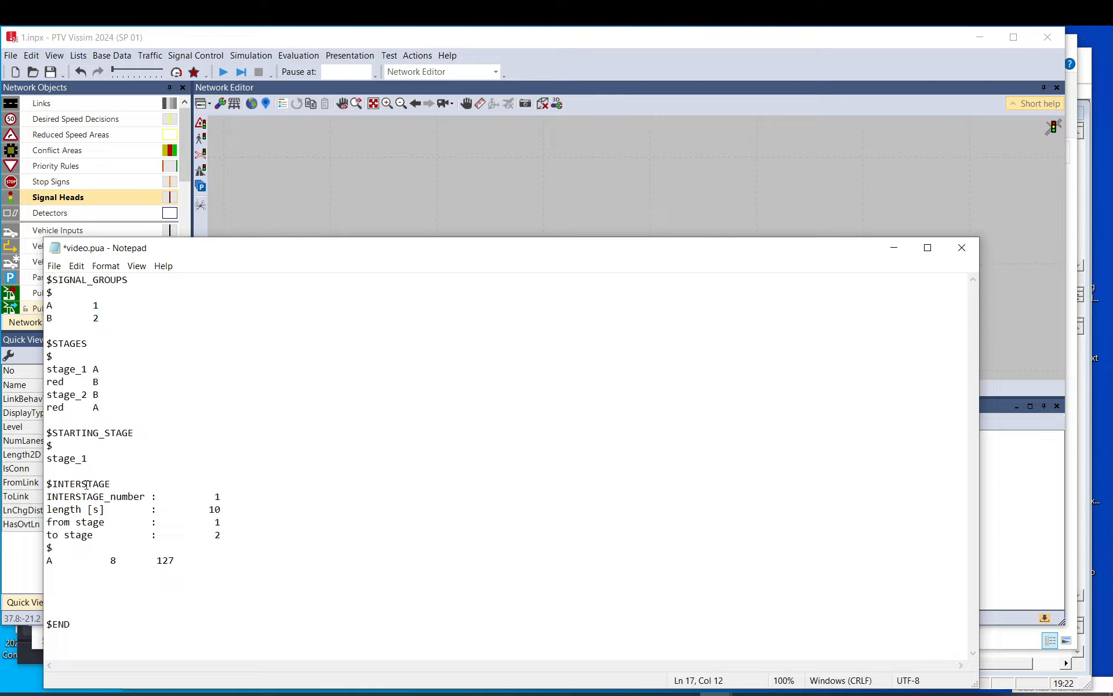
left_click_drag(117, 483, 159, 597)
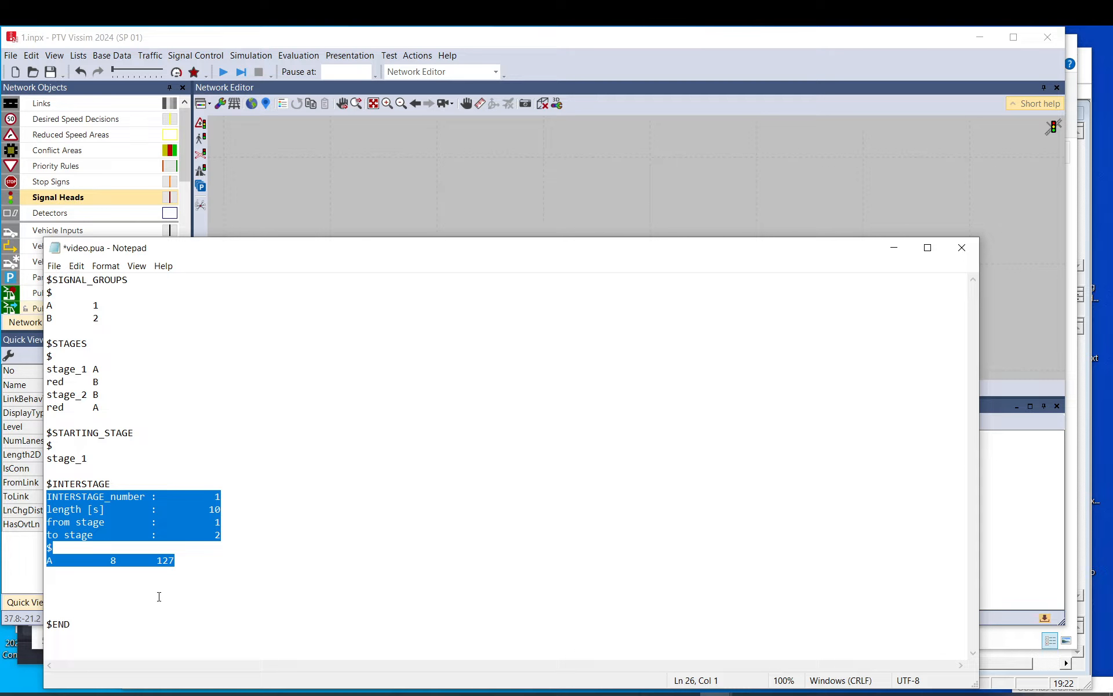
left_click(129, 497)
left_click_drag(47, 496, 145, 496)
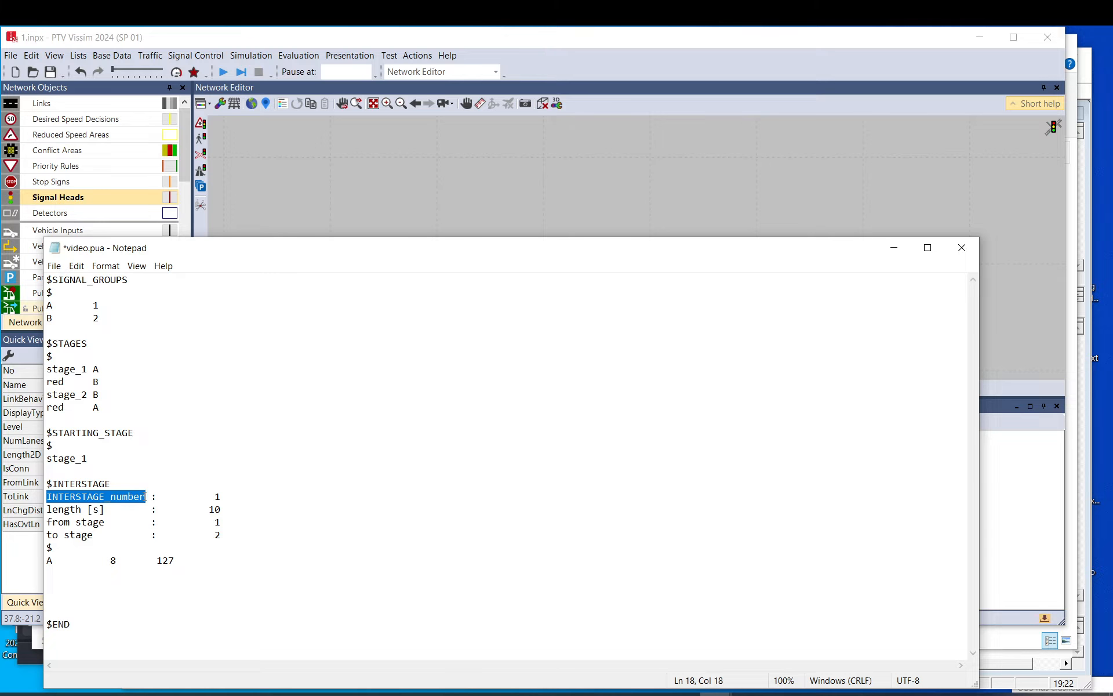
left_click_drag(228, 497, 216, 497)
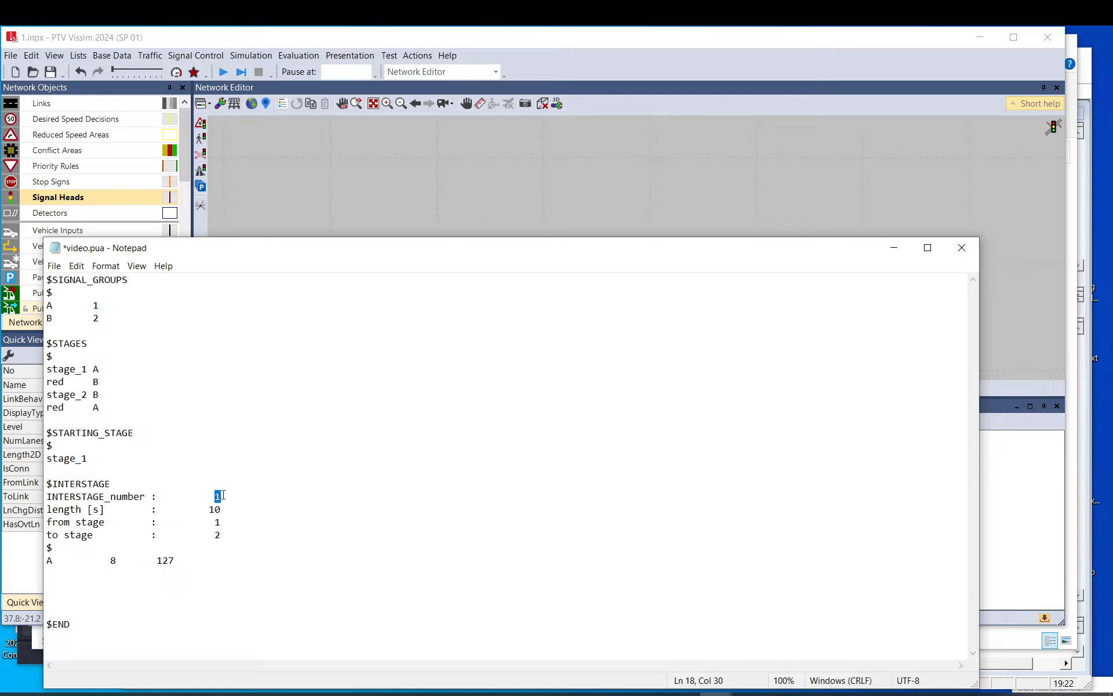
Set the interstage length to the placeholder X and check the from and to stages against the $STAGES definitions
left_click_drag(48, 510, 209, 509)
type("X")
left_click_drag(223, 522, 214, 535)
left_click_drag(46, 369, 101, 407)
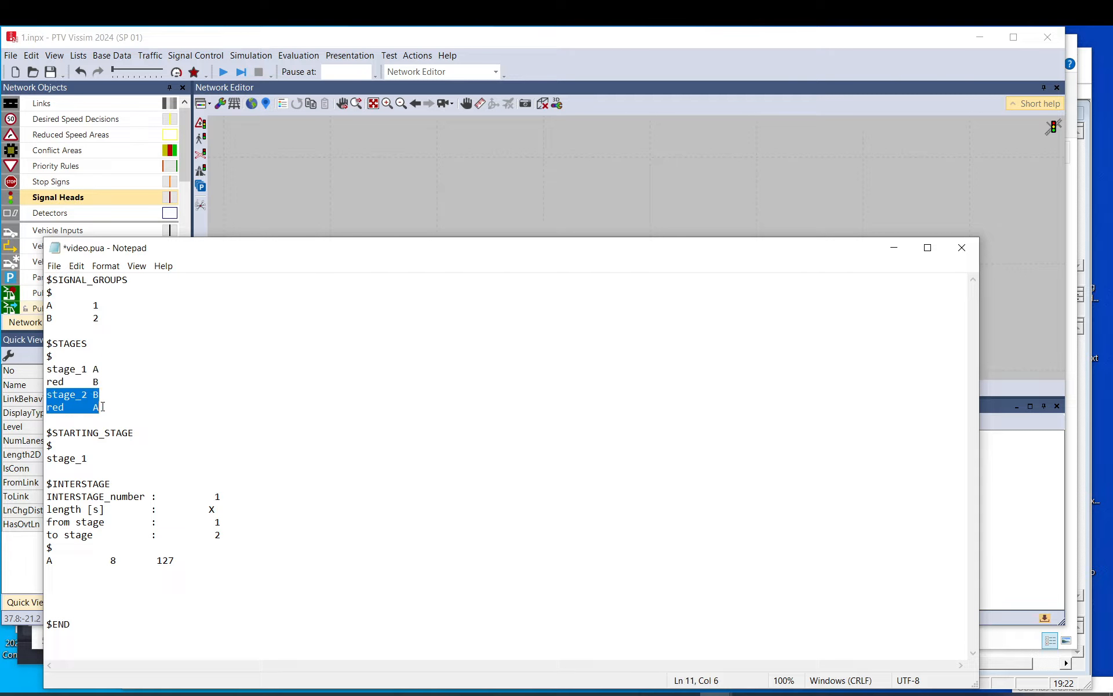
left_click(224, 532)
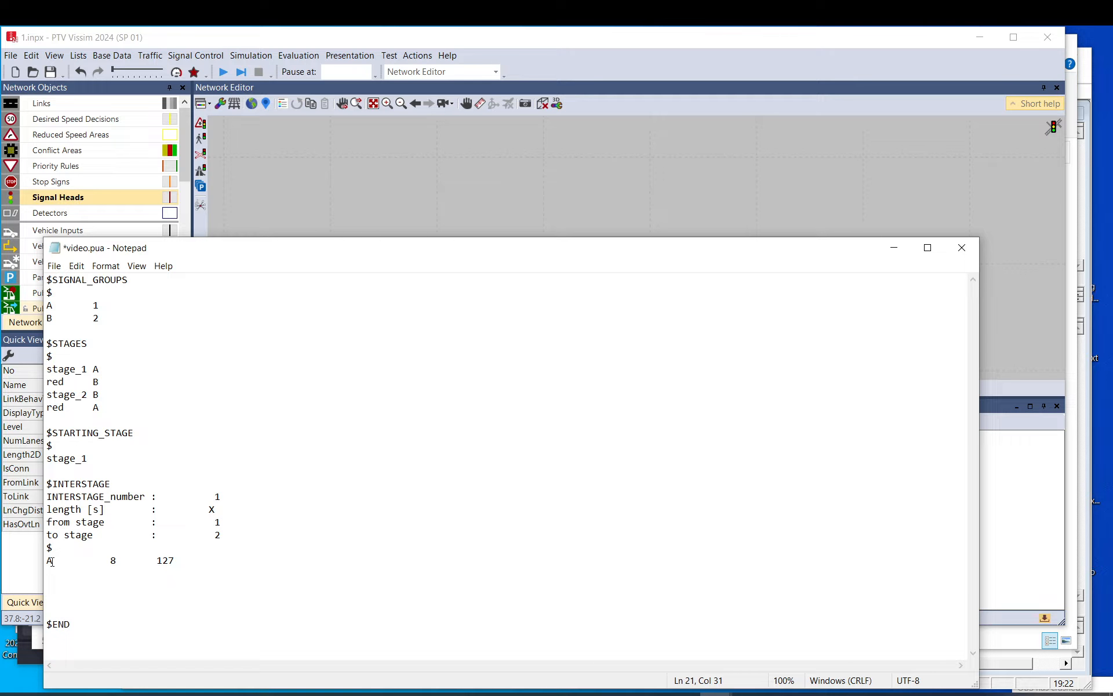
Replace signal group A's row in the interstage with the values -127 and 0
mouse_move(46, 561)
left_mouse_down()
mouse_move(176, 560)
mouse_move(40, 560)
left_mouse_up()
left_click(183, 561)
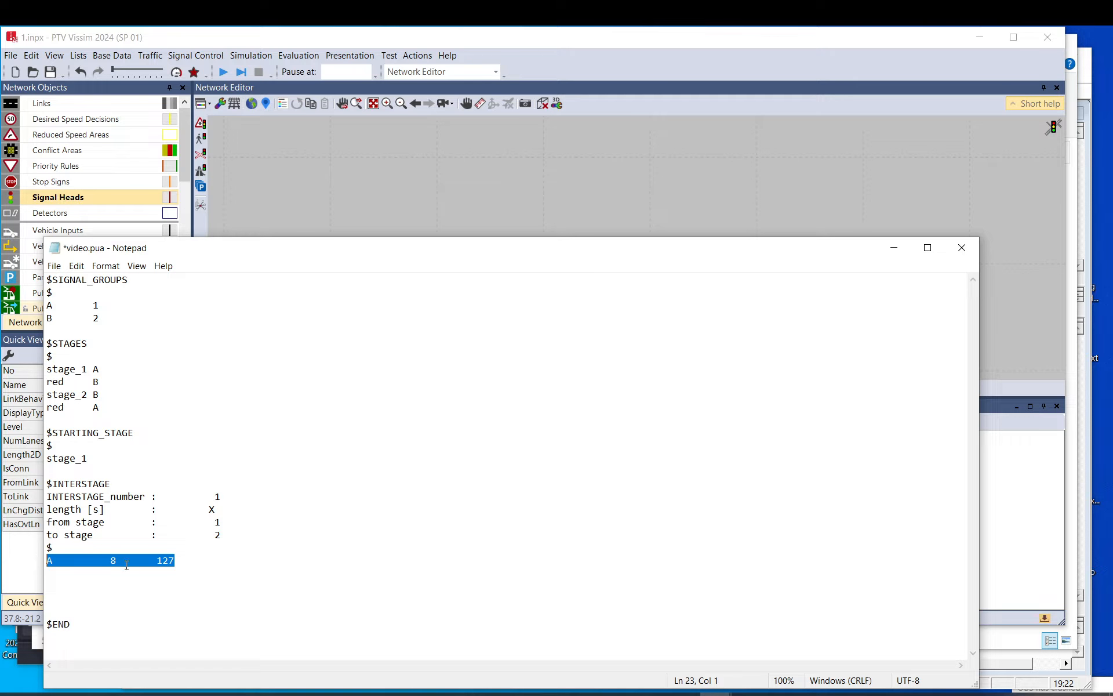
type("a")
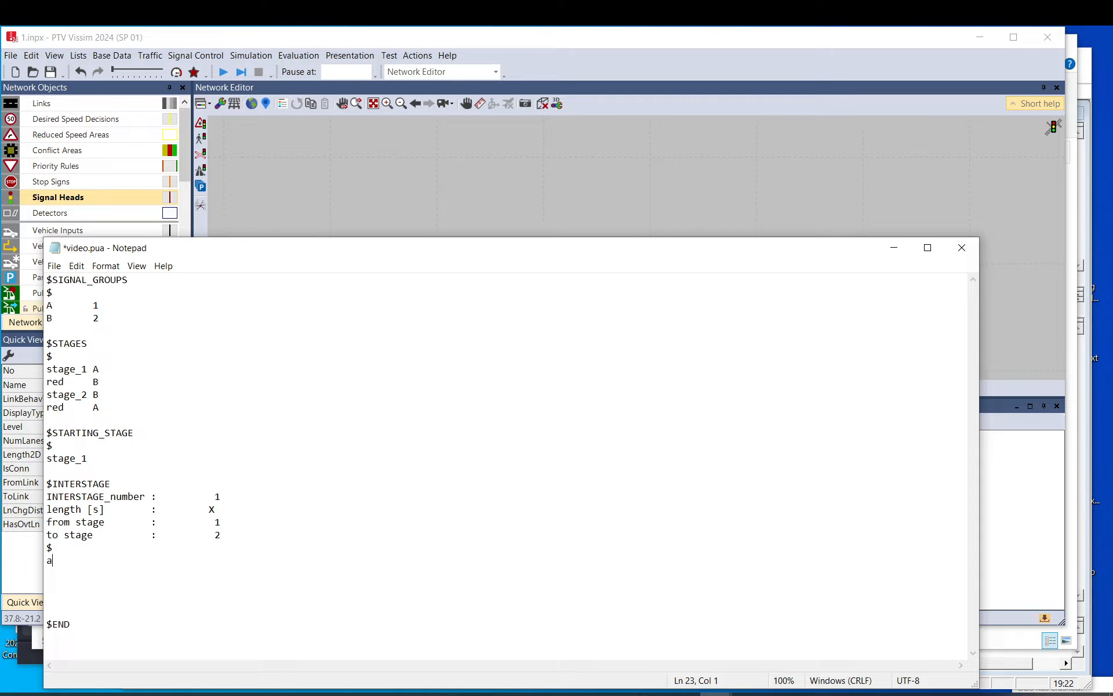
key("BackSpace")
type("-127")
double_click(210, 509)
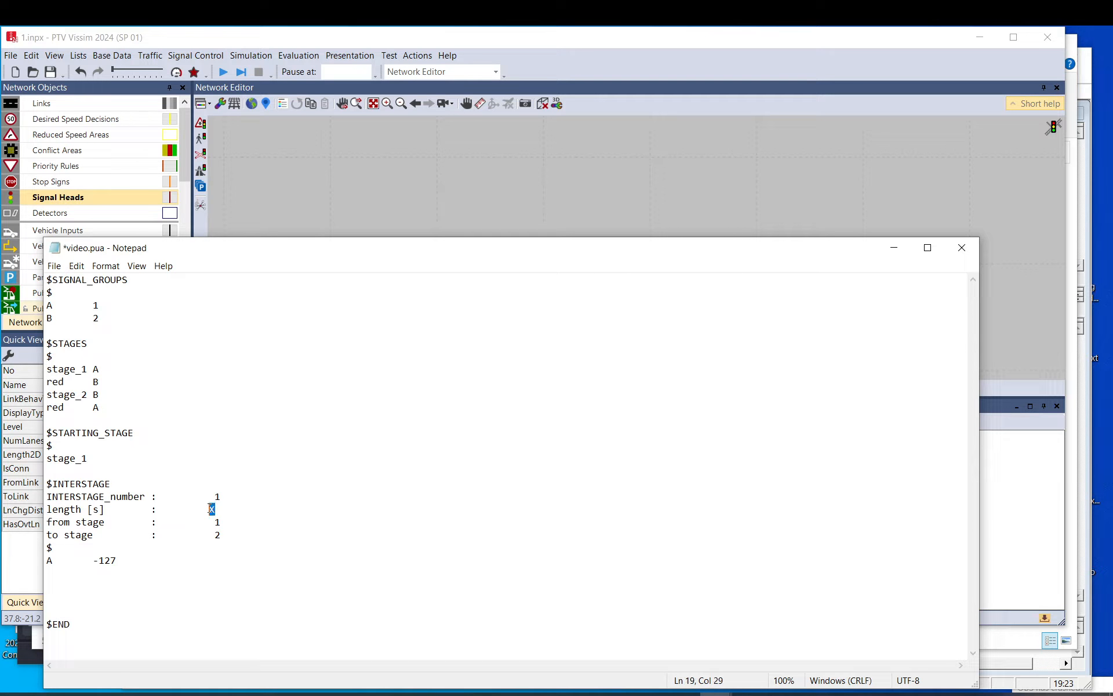
left_click(143, 566)
type("0")
key("BackSpace")
type("1")
double_click(142, 560)
type("0")
Add a row for signal group B below A in the interstage with 6 as its first value
key("Return")
type("B")
left_click_drag(112, 574, 148, 574)
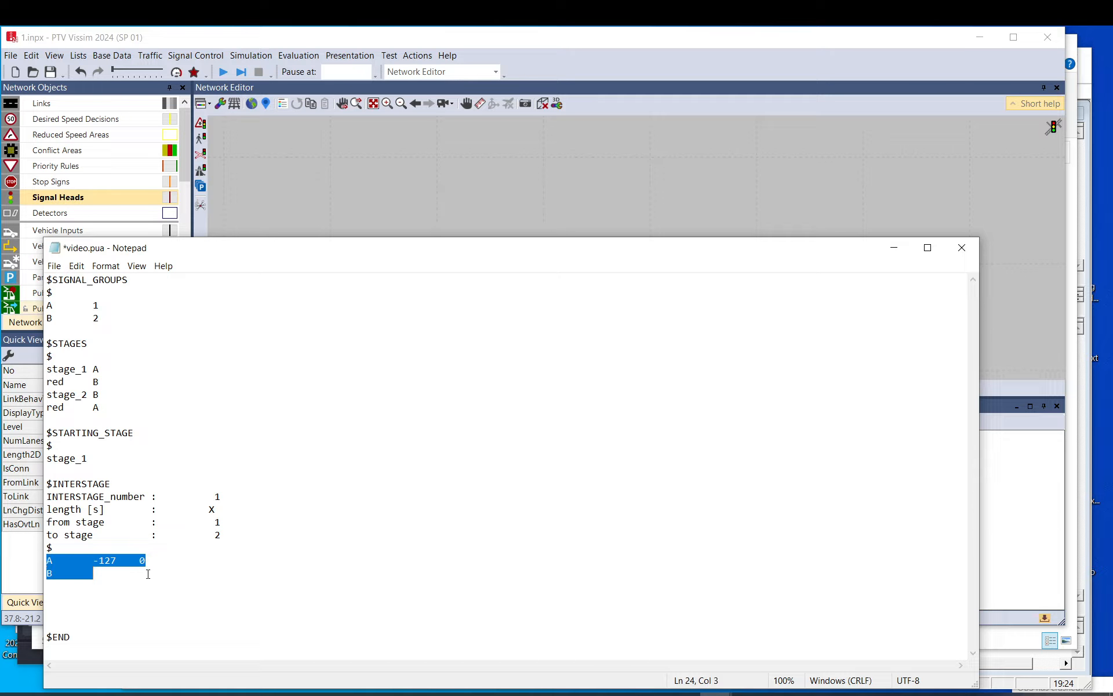
left_click(104, 572)
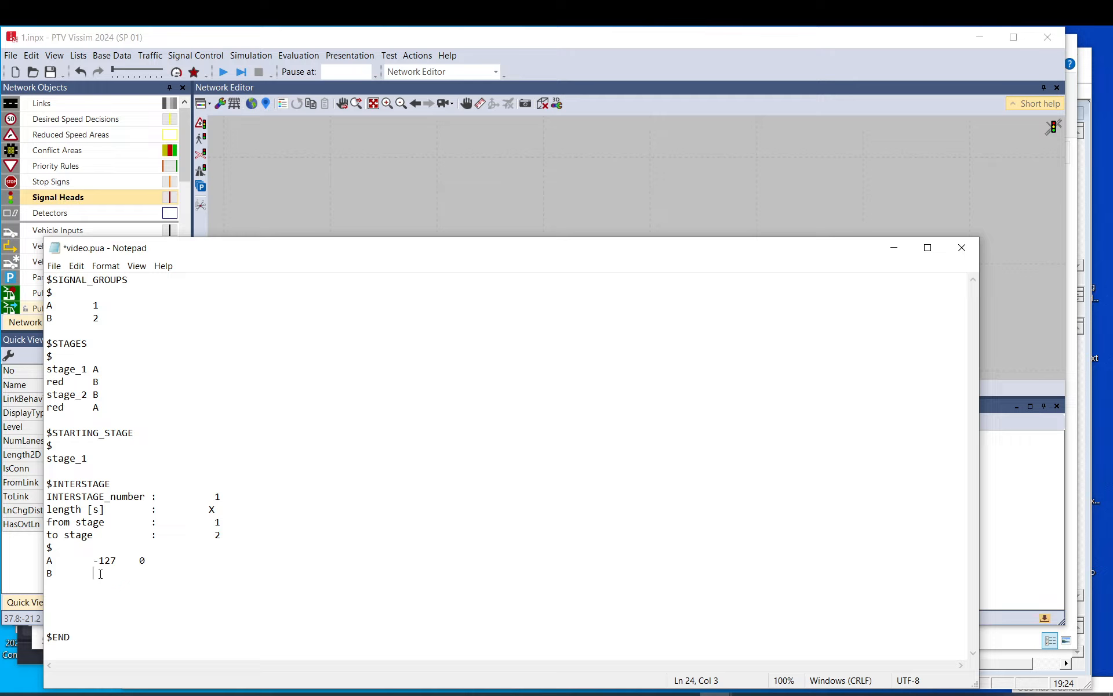
type("6")
Examine both values in signal group A's row together with the interstage parameters above it
left_click_drag(47, 560, 92, 561)
left_click_drag(93, 560, 118, 562)
left_click(119, 561)
left_click_drag(145, 563, 139, 561)
left_click(138, 561)
double_click(139, 560)
left_click_drag(46, 484, 229, 541)
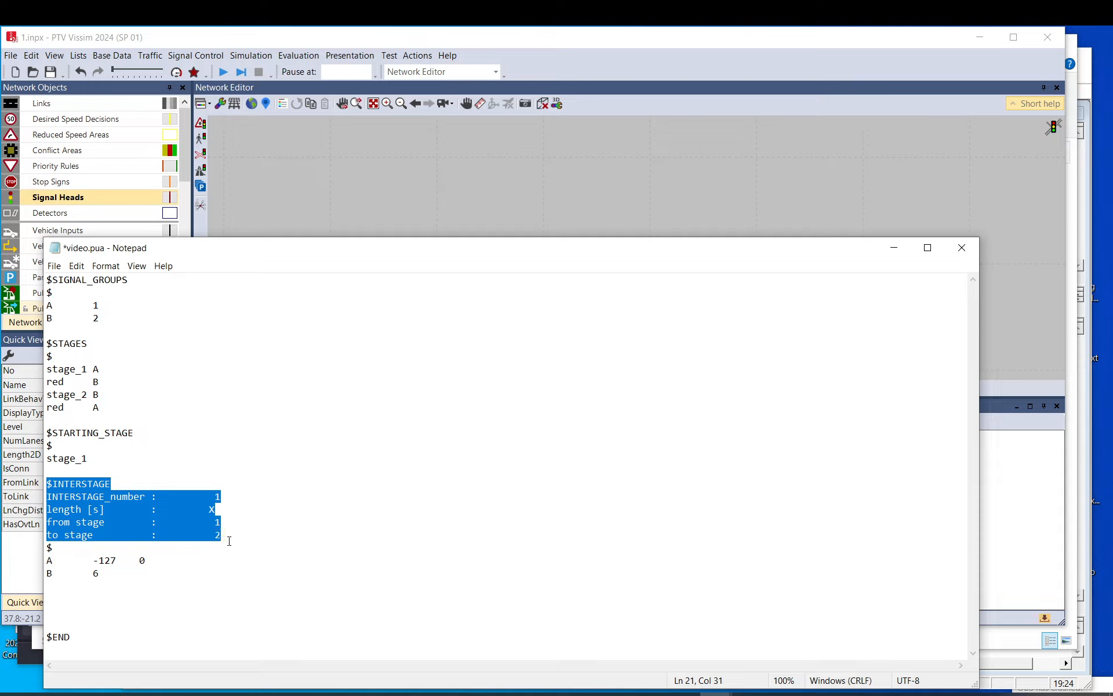
double_click(142, 560)
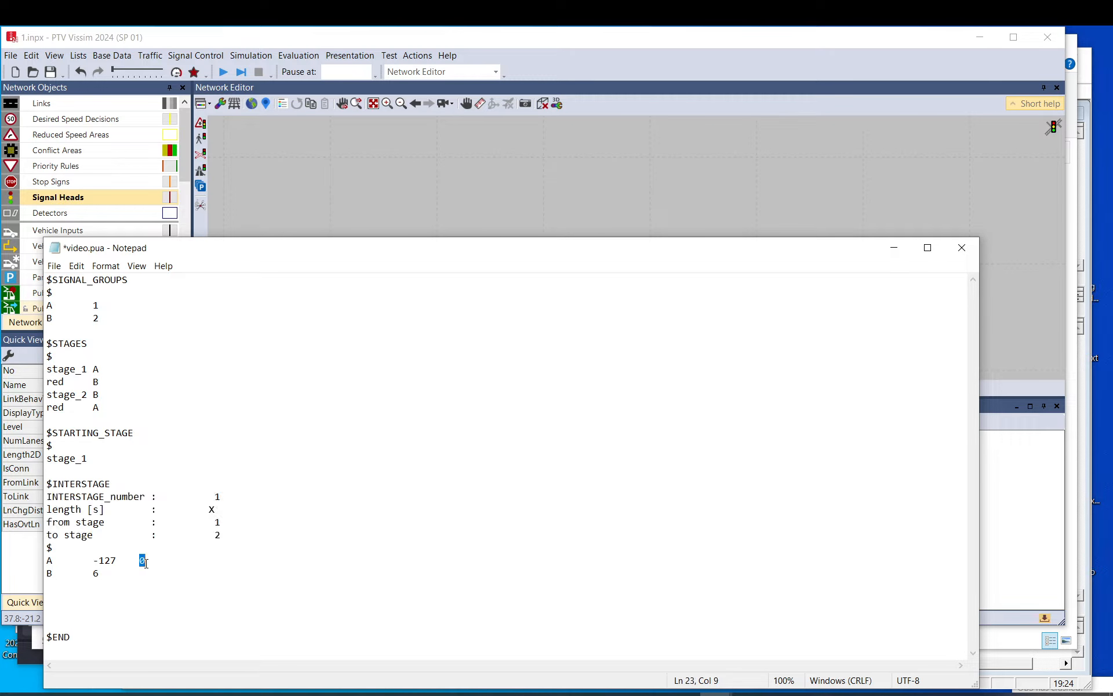
Enter 127 as the second value in signal group B's row and compare it with A's row
double_click(49, 574)
double_click(96, 573)
left_click(130, 573)
type("127")
left_click_drag(47, 560, 162, 560)
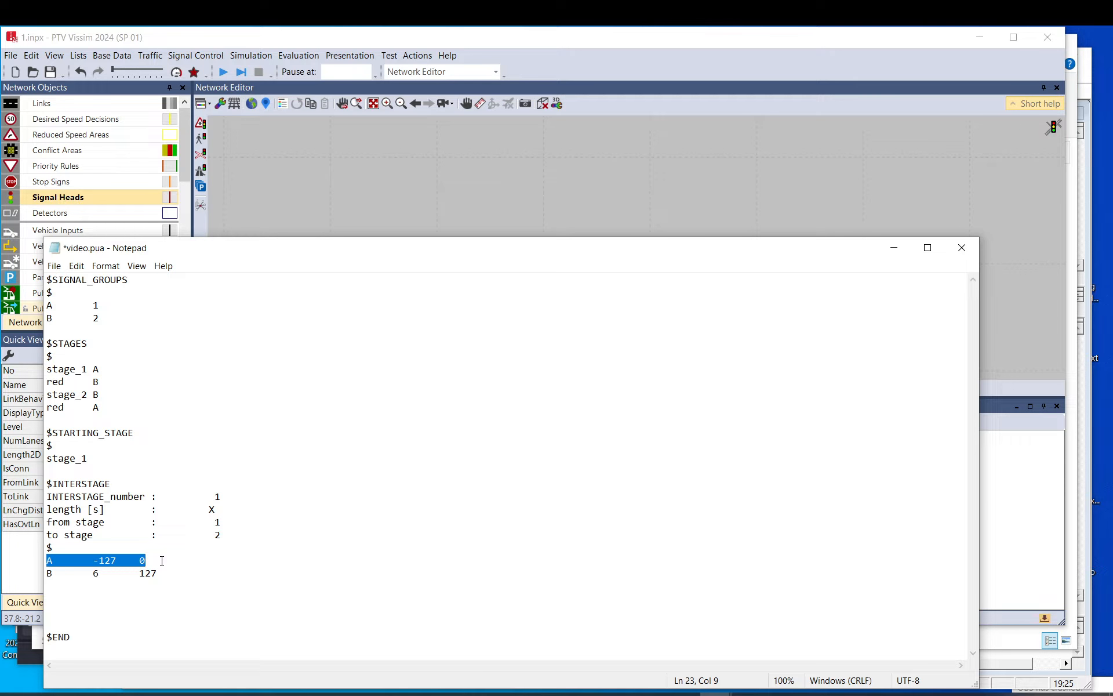
left_click(149, 560)
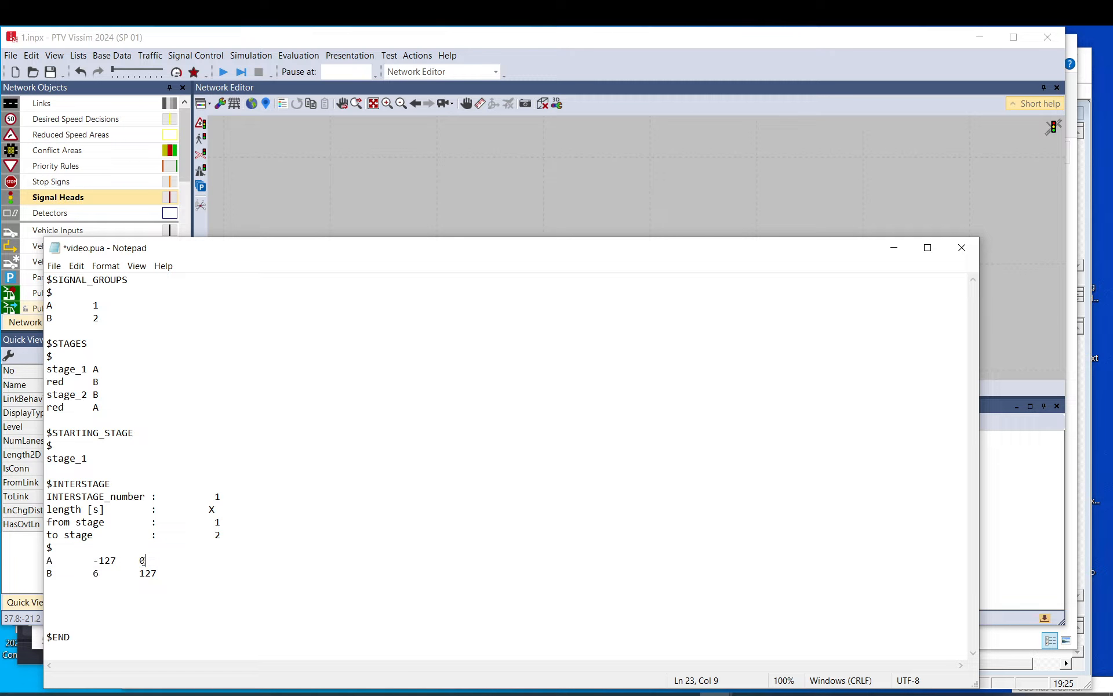
left_click_drag(144, 560, 167, 574)
left_click(148, 560)
left_click(167, 574)
left_click_drag(93, 561, 158, 573)
left_click(159, 573)
Try an interstage length of 6, draft a temporary sequence of r and g characters below the rows, and delete that sequence
left_click_drag(216, 511, 209, 510)
type("6")
left_click(117, 605)
type("rrrrrrrrrrrrrrgggggg")
key("BackSpace")
key("BackSpace")
key("BackSpace")
key("BackSpace")
key("BackSpace")
key("BackSpace")
key("BackSpace")
key("BackSpace")
key("BackSpace")
key("BackSpace")
key("BackSpace")
key("BackSpace")
key("BackSpace")
key("BackSpace")
key("BackSpace")
key("BackSpace")
key("BackSpace")
key("BackSpace")
key("BackSpace")
key("BackSpace")
Set the length of interstage 1 to 12 seconds and review the block
left_click_drag(216, 509, 210, 509)
type("12")
left_click_drag(47, 484, 235, 570)
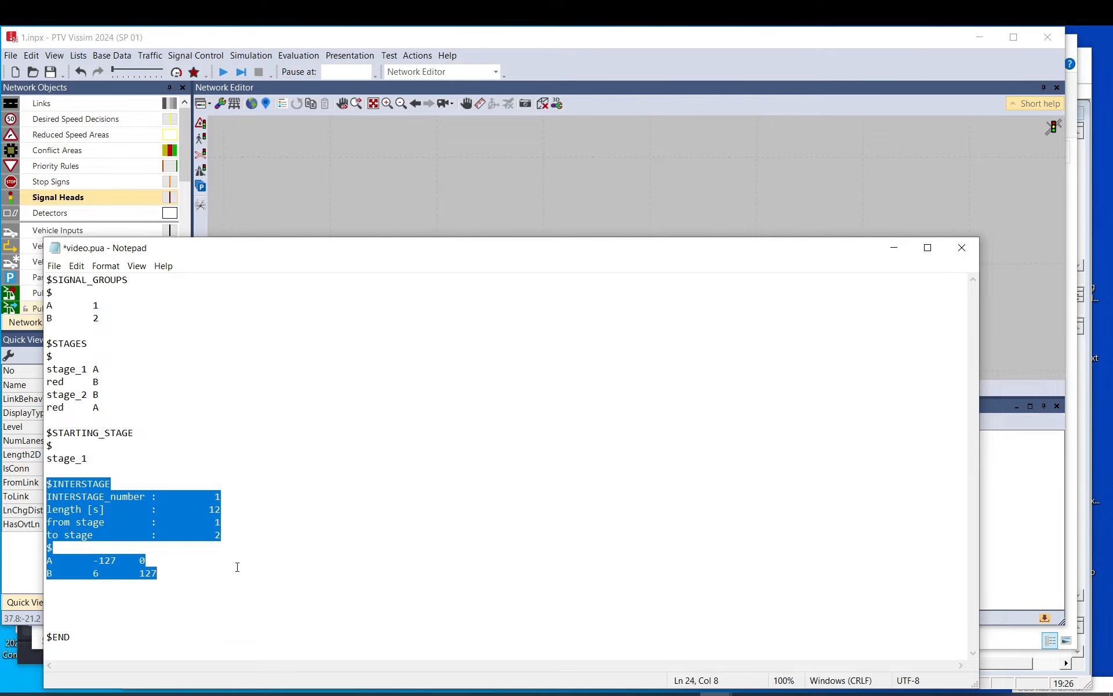
left_click(215, 522)
mouse_move(215, 523)
left_mouse_down()
mouse_move(214, 535)
mouse_move(221, 509)
left_mouse_up()
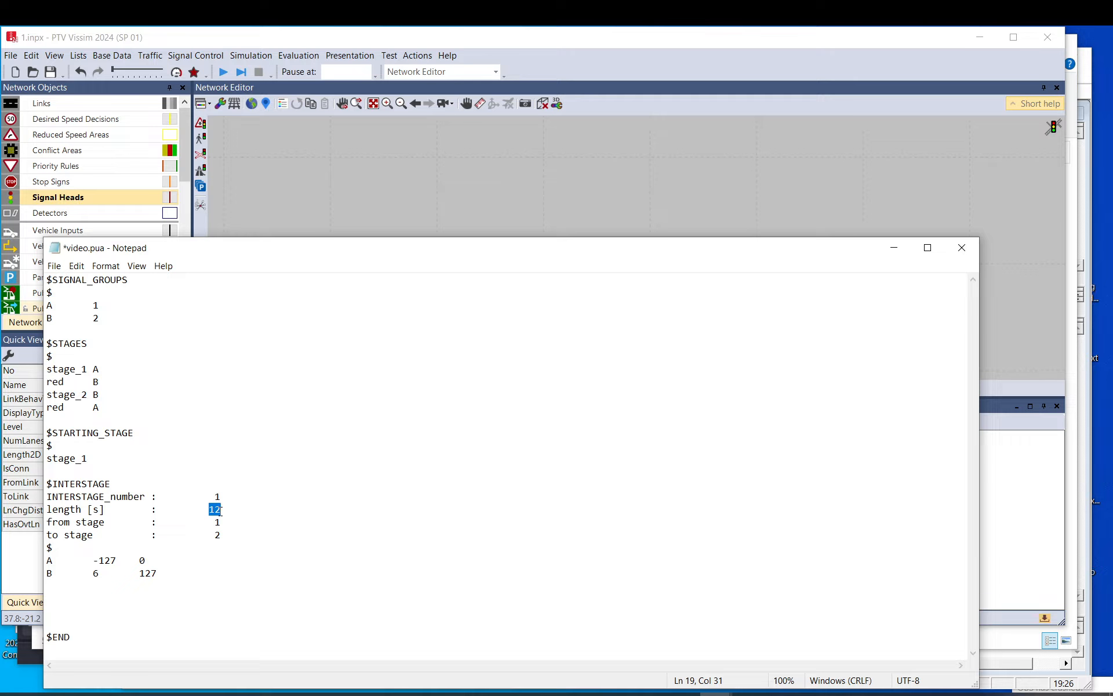
Examine the A and B rows of the interstage, and look at the main link in PTV Vissim before returning to Notepad
left_click_drag(139, 560, 145, 560)
left_click(146, 560)
left_click_drag(46, 560, 157, 562)
left_click(158, 561)
left_click_drag(47, 574, 96, 575)
left_click(98, 575)
left_click(95, 575)
left_click(97, 576)
left_click(98, 574)
left_click(98, 600)
left_click_drag(225, 573, 46, 485)
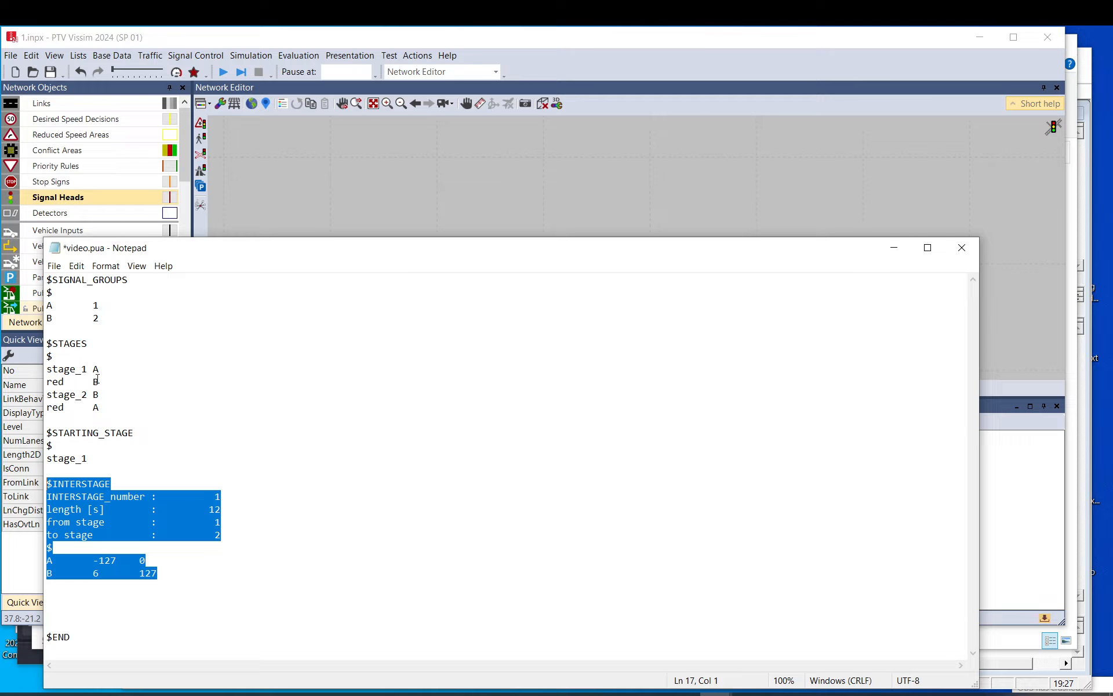
left_click(283, 181)
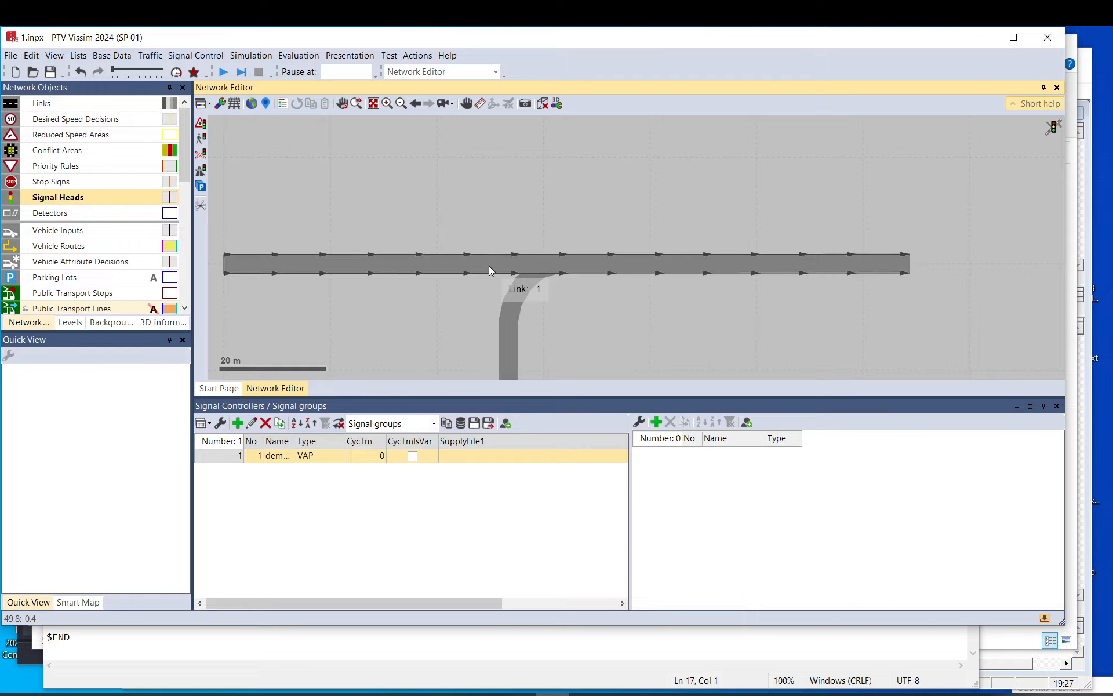
left_click(103, 636)
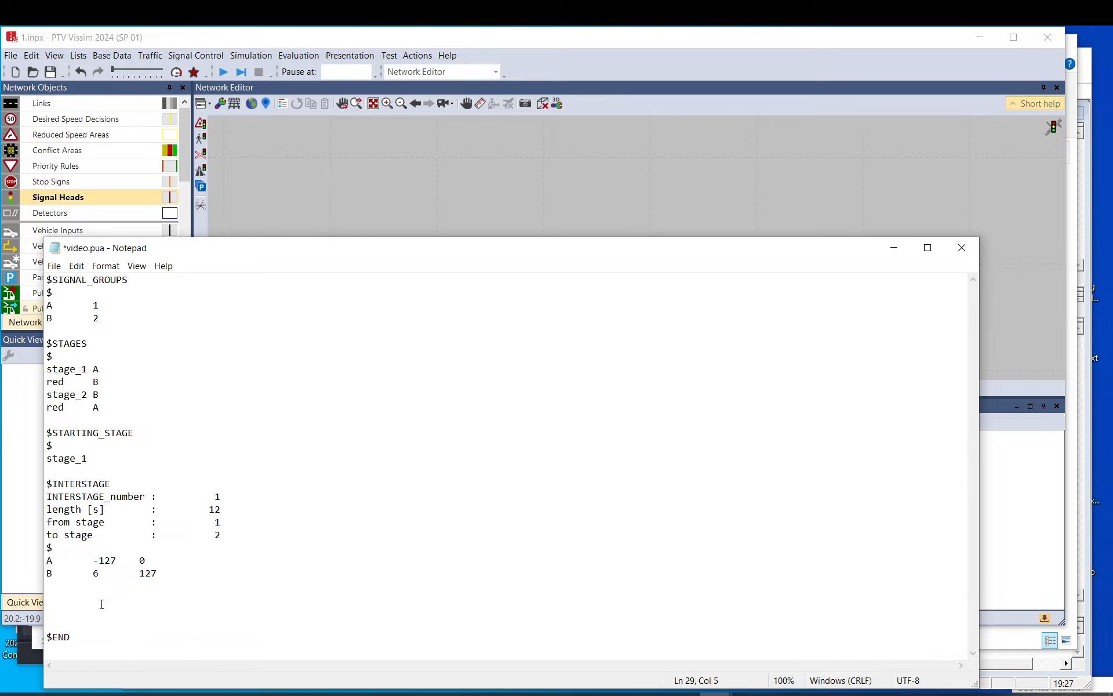
Duplicate the whole interstage 1 block below itself, before $END, and tidy the blank lines separating the two blocks
left_click_drag(266, 576, 48, 484)
right_click(78, 494)
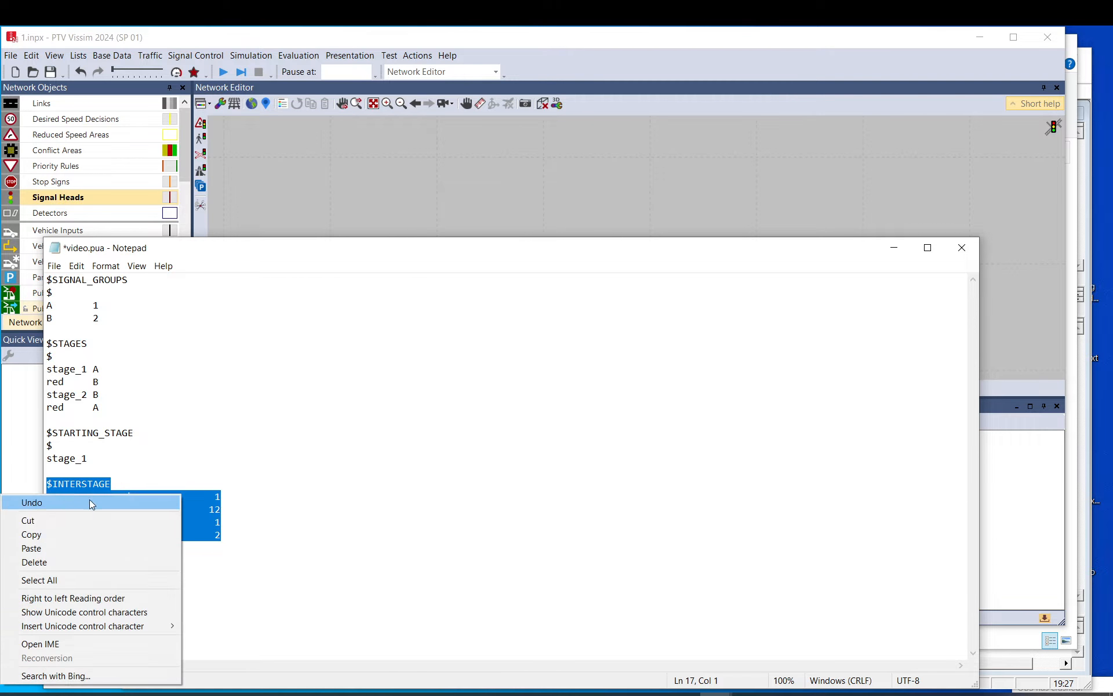
left_click(67, 532)
left_click(59, 606)
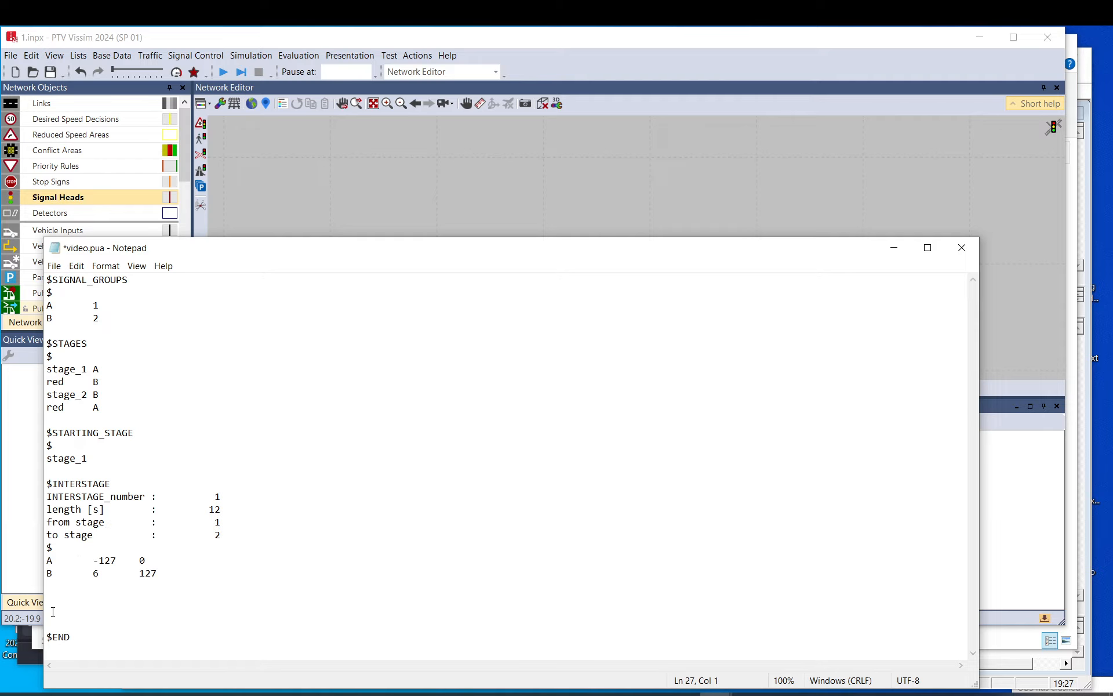
right_click(59, 606)
left_click(54, 471)
scroll(70, 529, "down", 1)
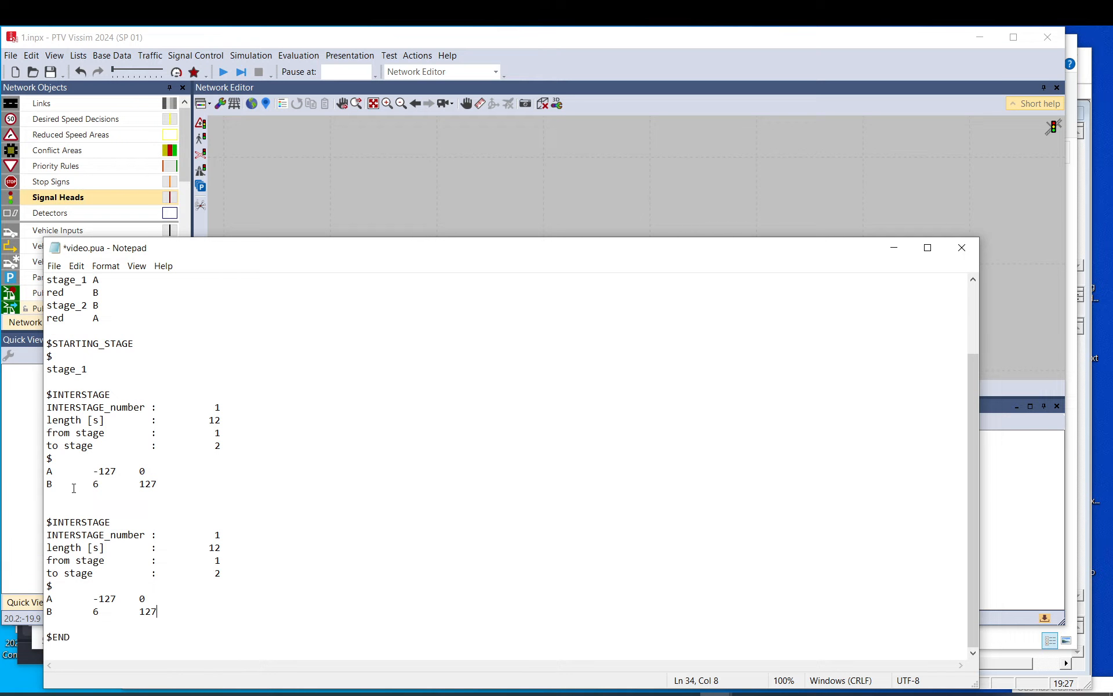
left_click(63, 499)
key("Delete")
key("Return")
Set the duplicated block's interstage number to 2, its from stage to 2 and its to stage to 1
scroll(71, 494, "down", 1)
left_click_drag(222, 534, 216, 534)
type("2")
left_click_drag(50, 548, 216, 573)
left_click(224, 548)
type("2")
left_click(223, 573)
type("1")
Clear the values from signal group A's and B's rows in interstage 2, keeping only the group letters
left_click_drag(173, 616, 49, 600)
left_click(49, 600)
left_click_drag(150, 598, 55, 603)
key("Delete")
left_click_drag(172, 613, 63, 610)
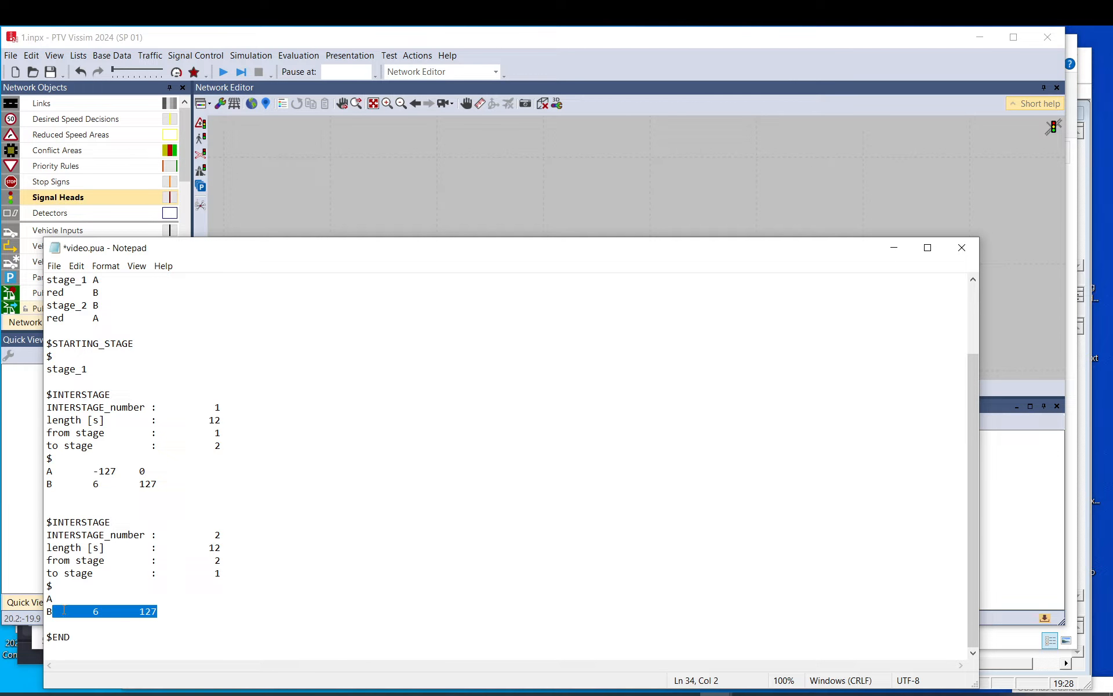
key("Delete")
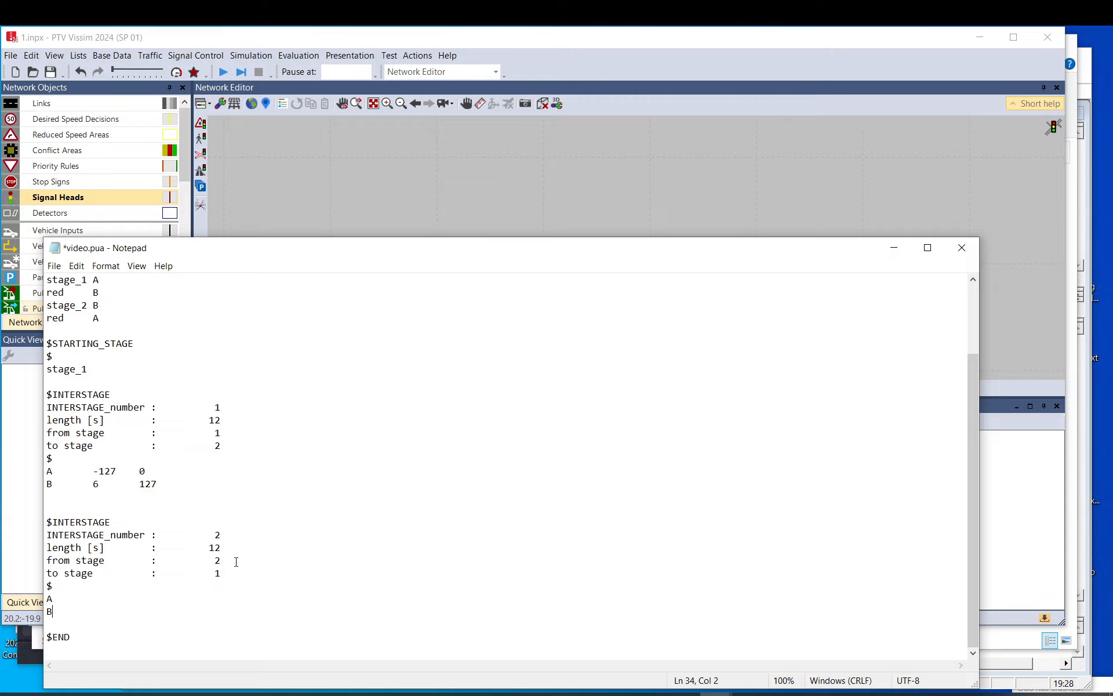
Check which group stage 2 serves, and enter -127 and 0 in signal group B's row of interstage 2
left_click_drag(236, 562, 65, 562)
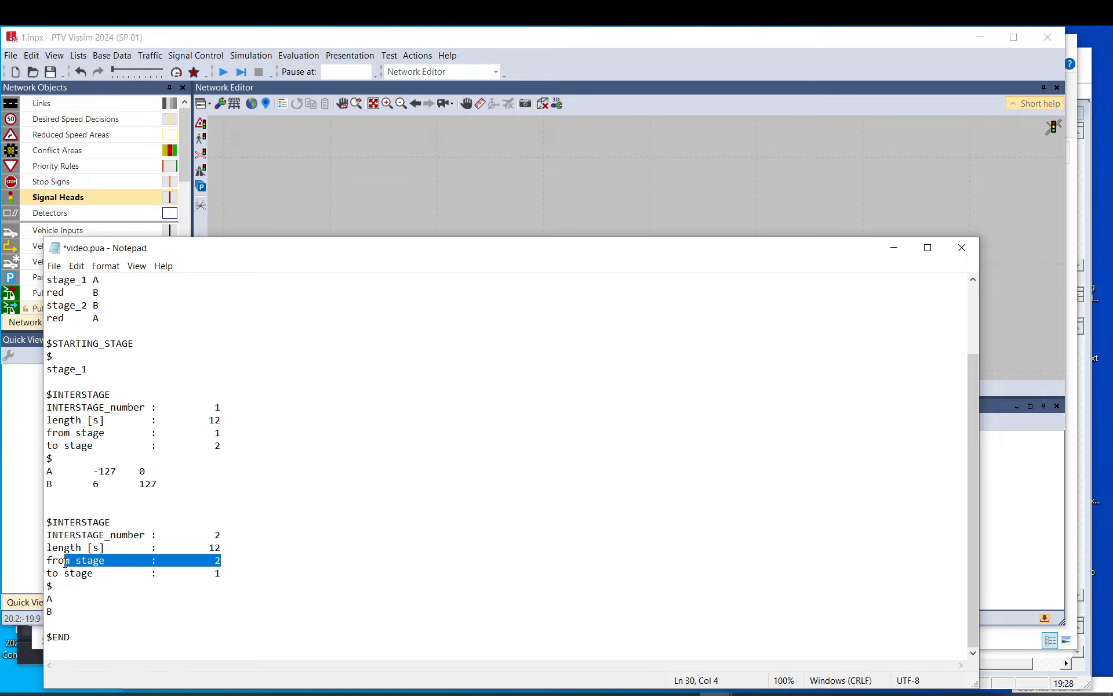
double_click(96, 305)
left_click(63, 610)
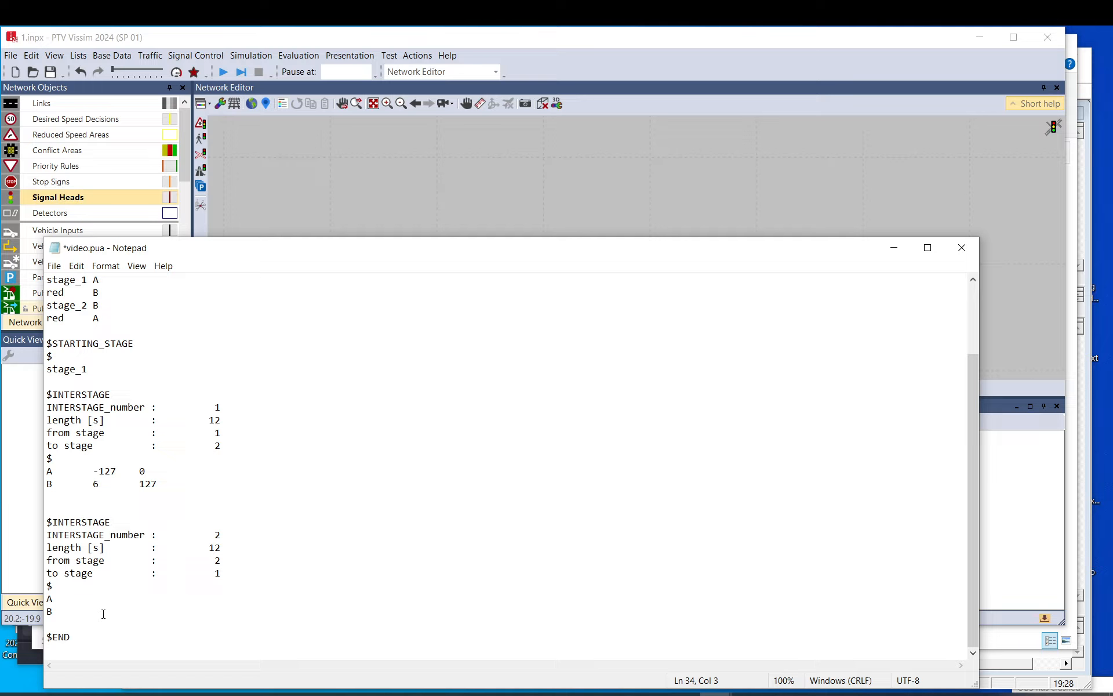
type("-127\t0")
Replace interstage 2's rows with copies of interstage 1's two rows, and swap their group letters to B first and A second
left_click_drag(159, 476, 45, 471)
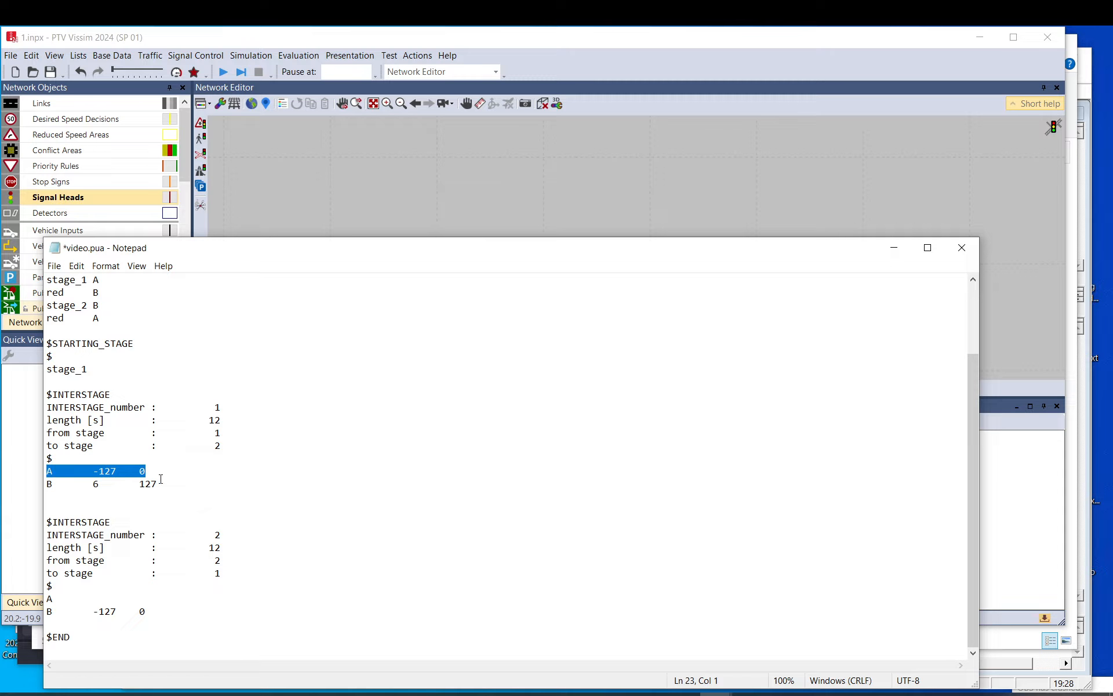
left_click_drag(158, 485, 55, 474)
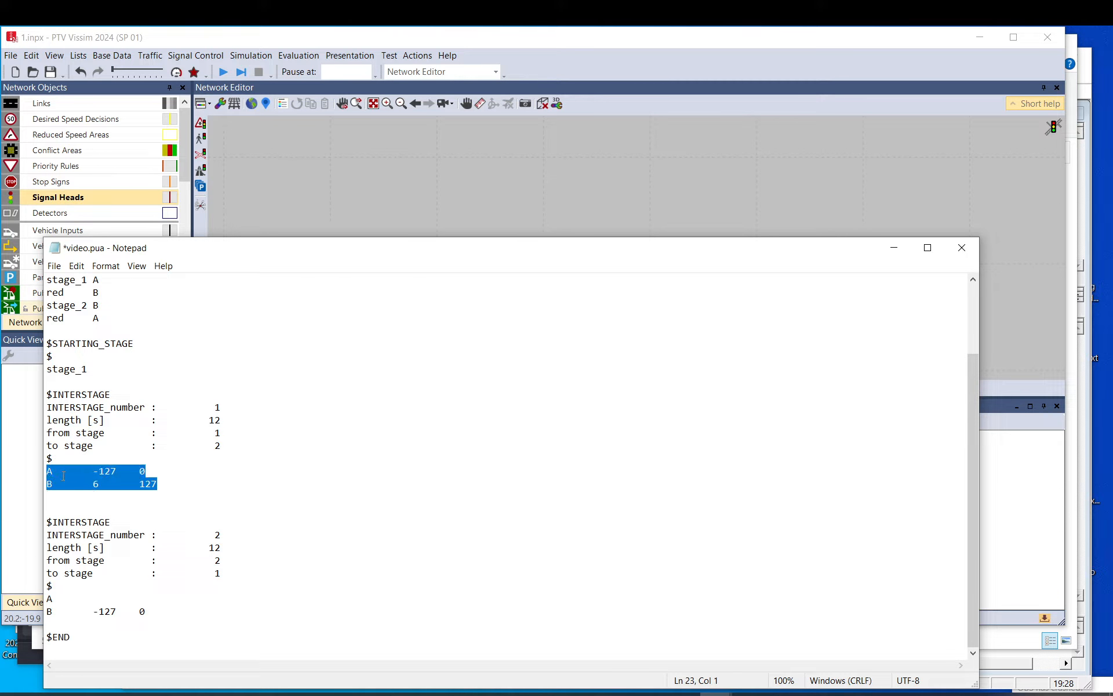
left_click_drag(146, 611, 47, 625)
key("ctrl+v")
type("B")
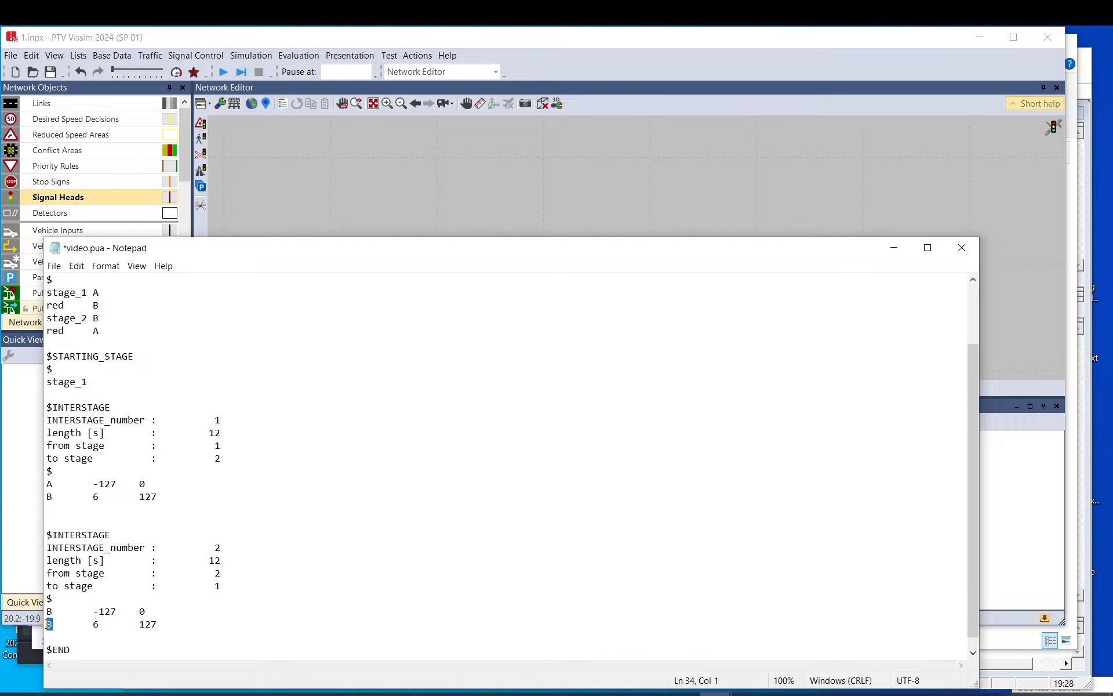
type("A")
Examine the start and end values in interstage 2's B and A rows against the group assigned to stage 2
left_click_drag(93, 611, 122, 613)
key("End")
left_click_drag(95, 611, 114, 610)
left_click(143, 607)
left_click_drag(118, 611, 146, 611)
left_click_drag(49, 624, 56, 624)
double_click(98, 292)
left_click(146, 611)
key("BackSpace")
type("6")
left_click_drag(157, 627, 93, 625)
left_click(147, 627)
scroll(153, 627, "down", 1)
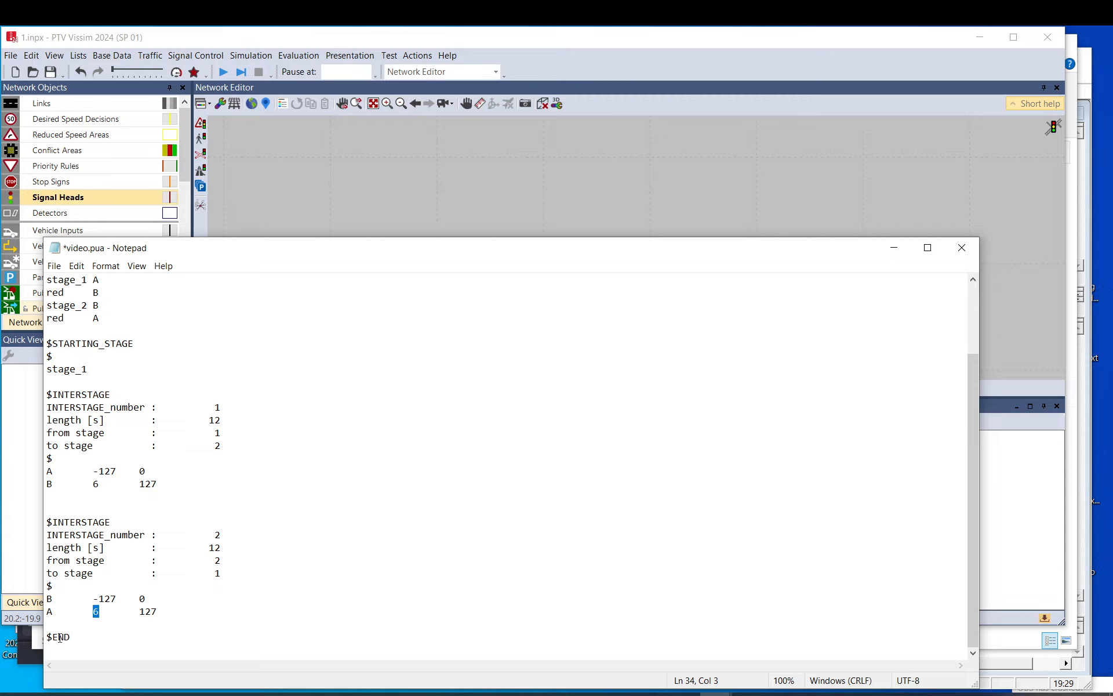
Review the file from the signal groups through the closing $END line and save video.pua
left_click_drag(70, 638, 45, 638)
scroll(116, 603, "up", 2)
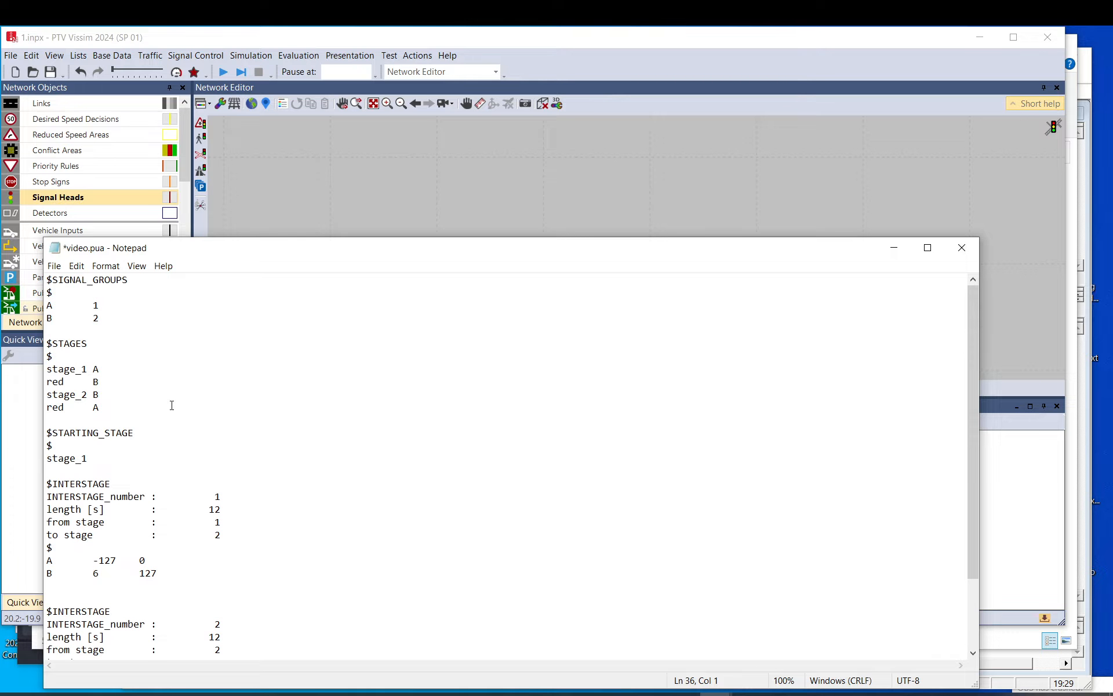
left_click_drag(107, 311, 257, 622)
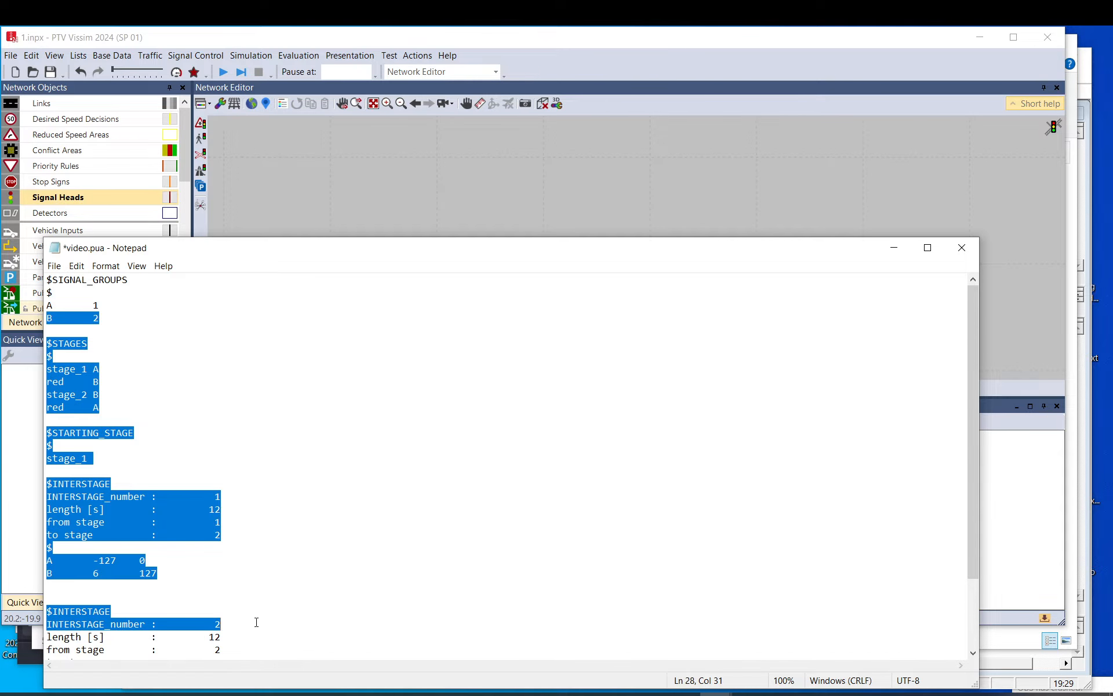
left_click(256, 622)
scroll(211, 406, "down", 2)
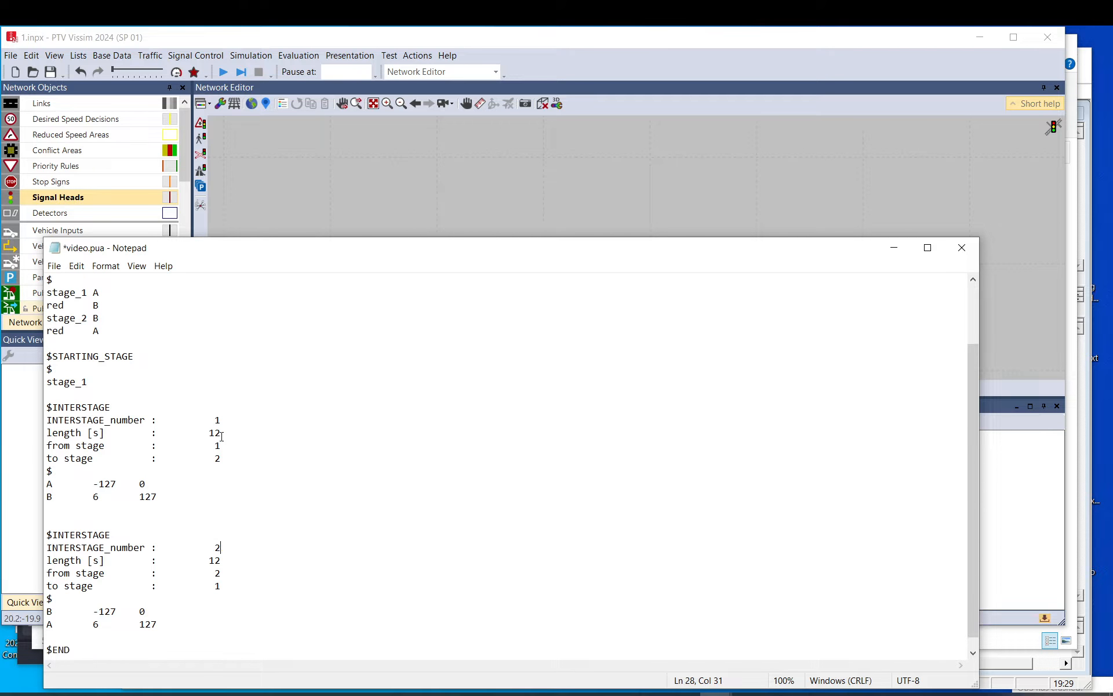
left_click_drag(123, 255, 154, 244)
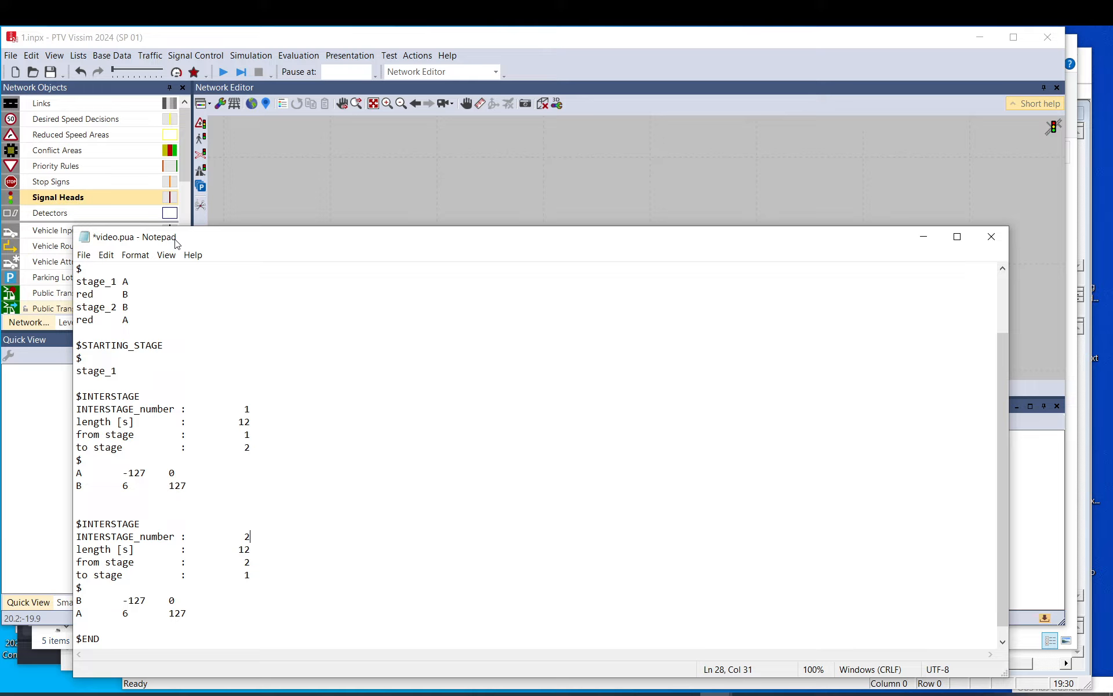
left_click(83, 255)
left_click(116, 314)
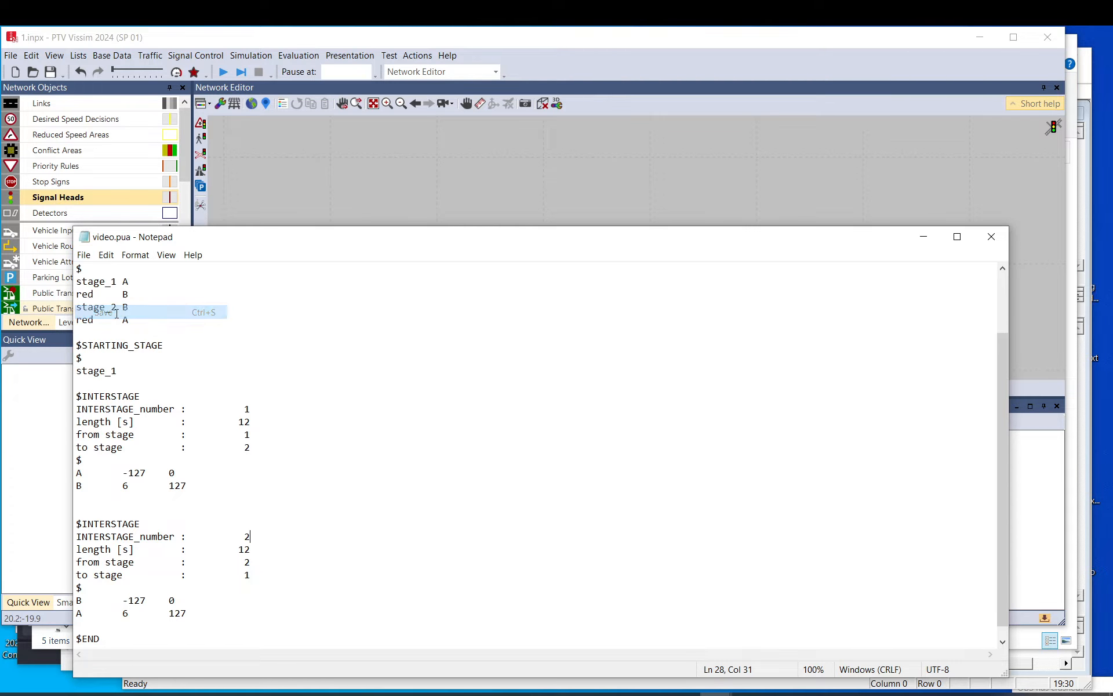
Switch to PTV Vissim, open the demandactivated signal controller and assign video.pua as its interstages file
left_click(182, 43)
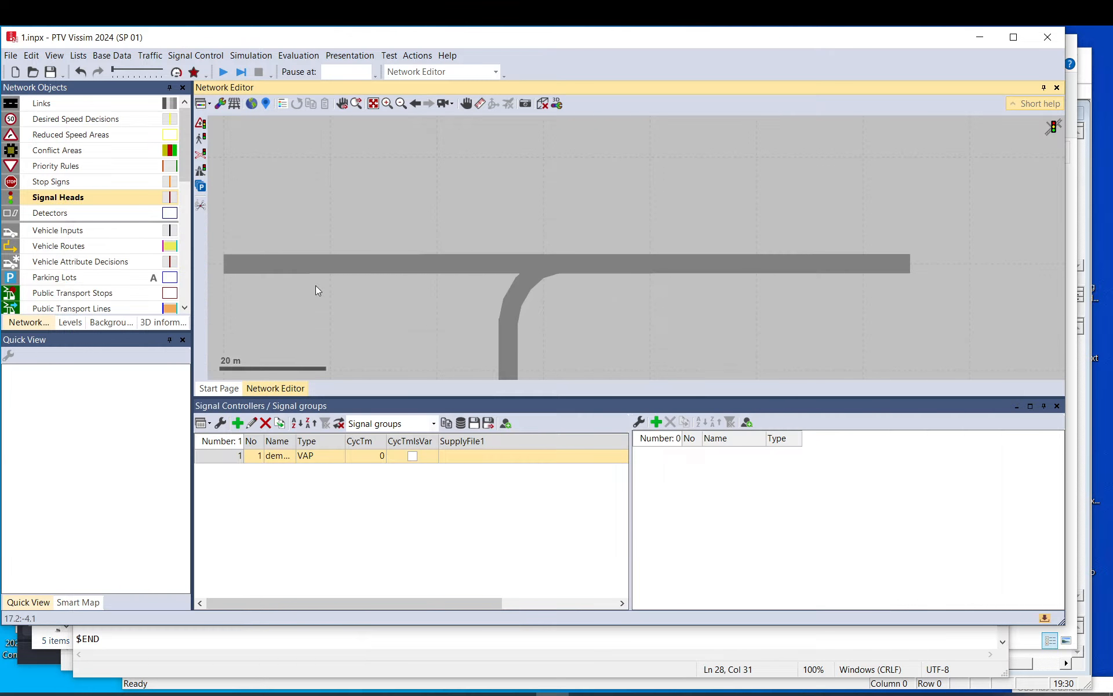
left_click(226, 460)
double_click(226, 460)
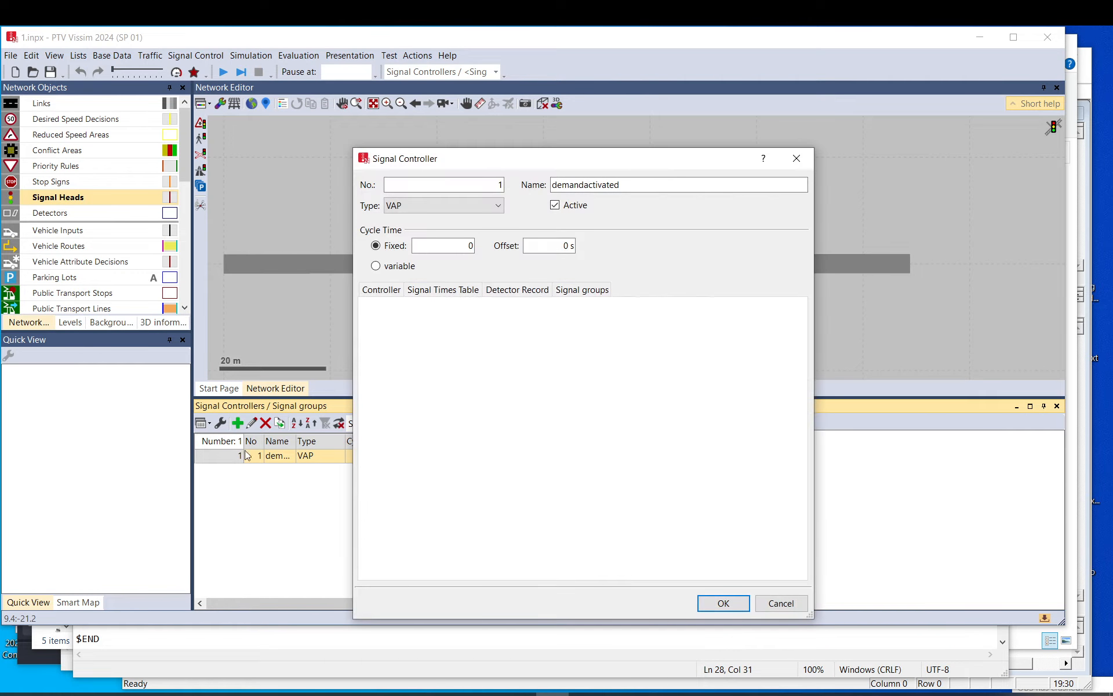
left_click(387, 295)
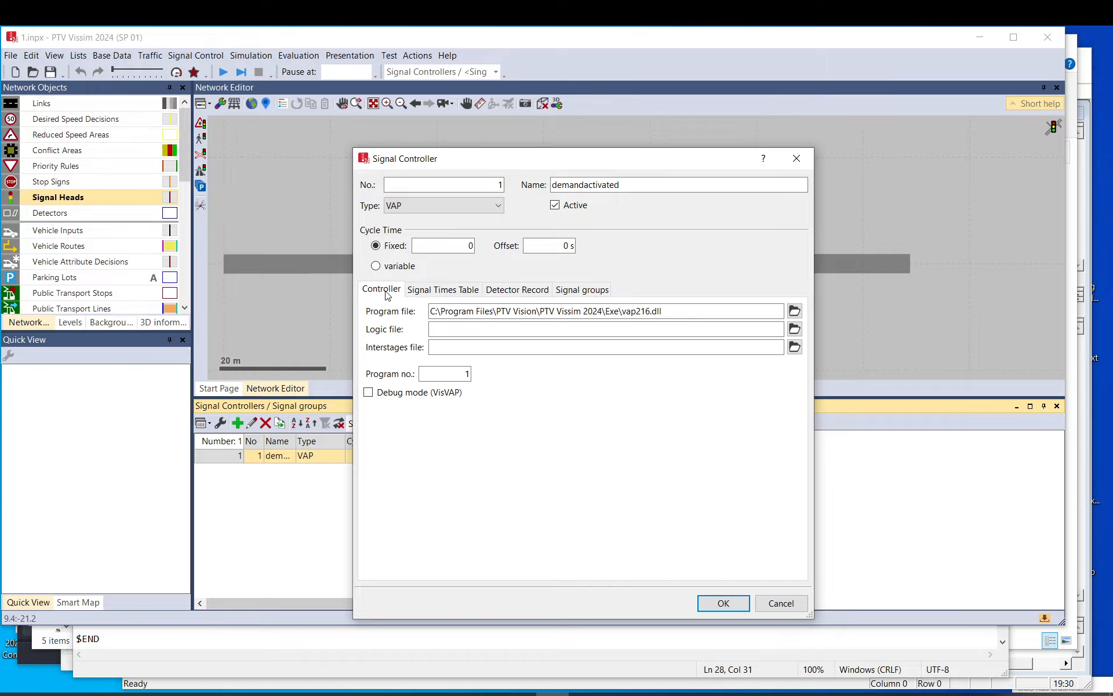
left_click(796, 347)
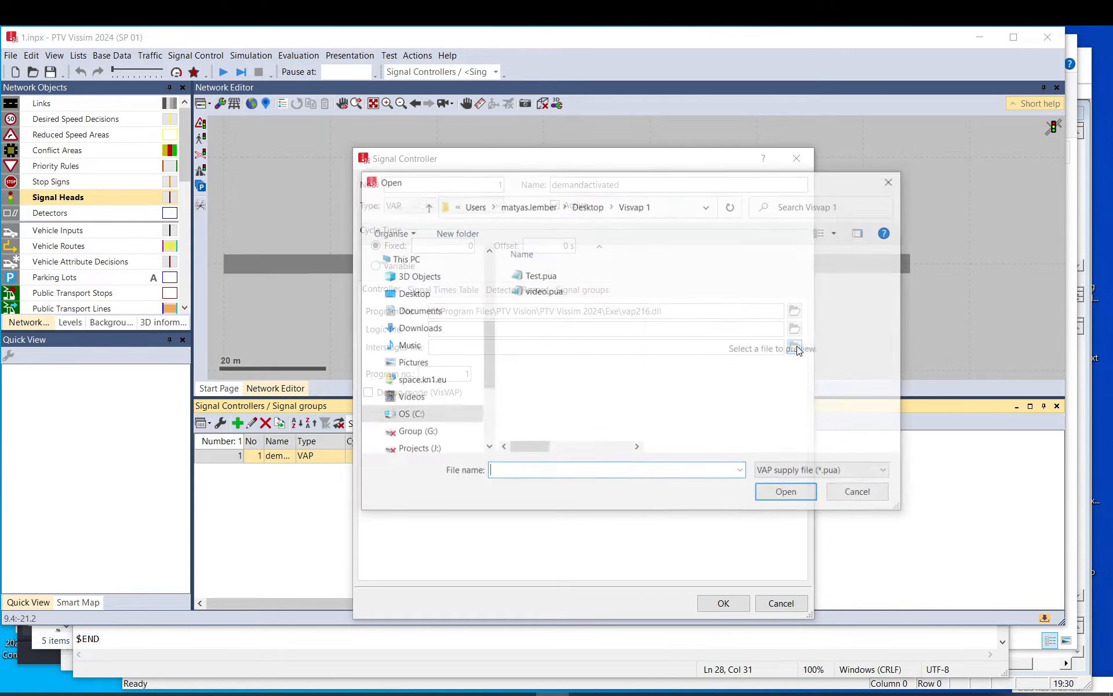
left_click_drag(466, 312, 383, 312)
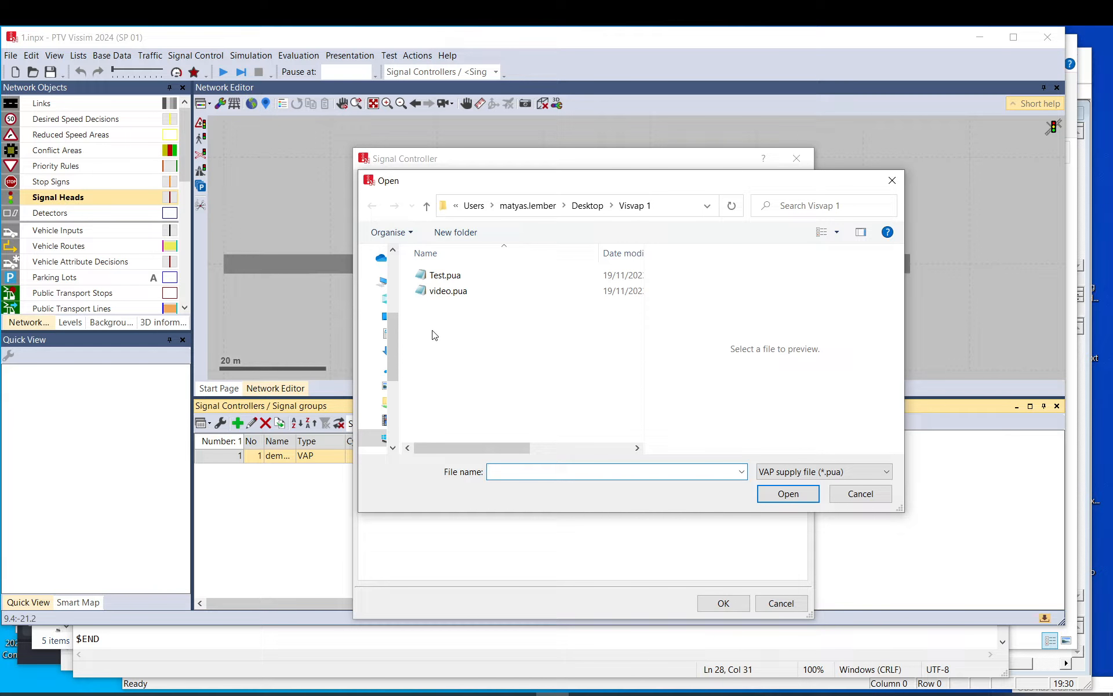
double_click(449, 291)
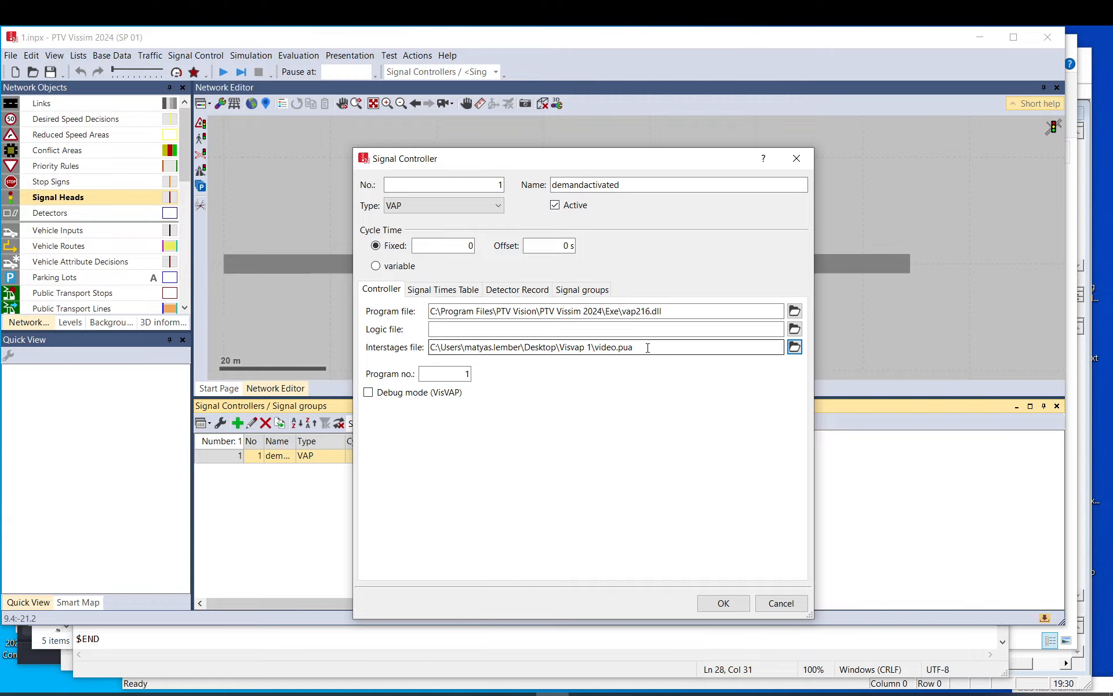
Check the controller's empty logic file entry, then switch to VisVAP with video.vv and look at its file commands
left_click(433, 329)
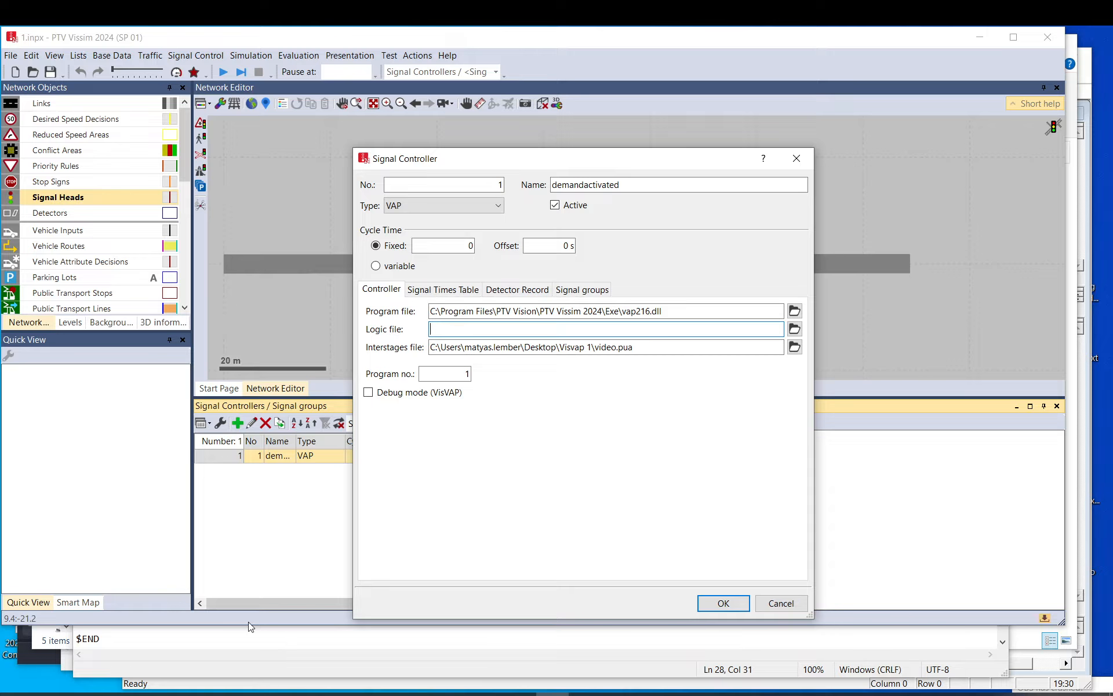
left_click(586, 694)
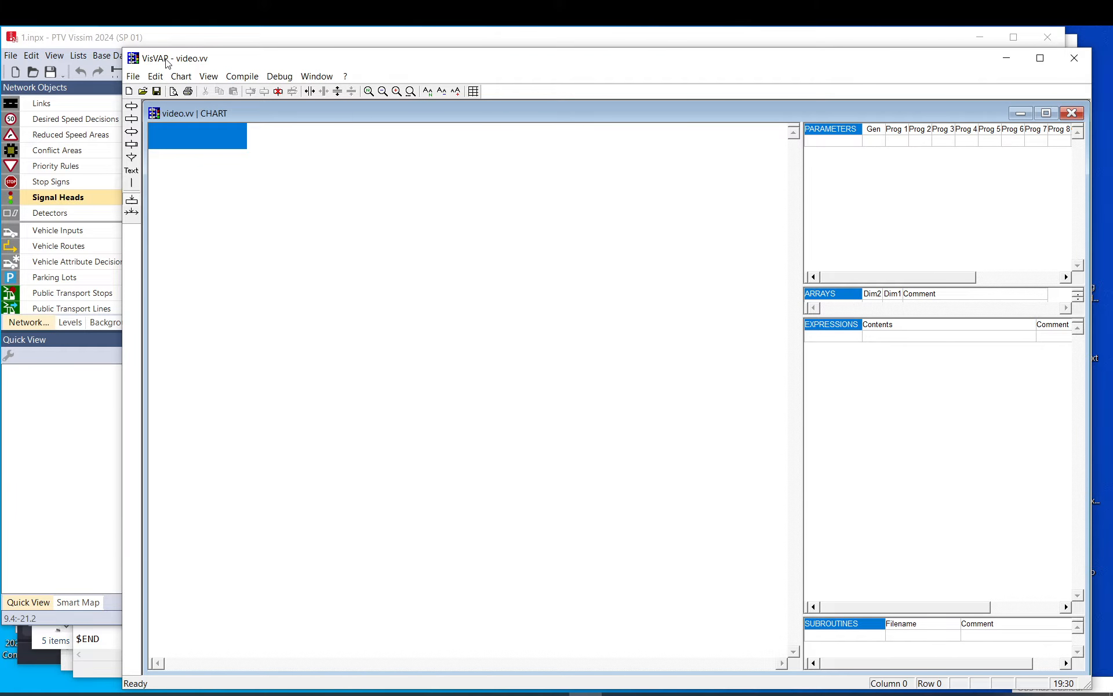
left_click(135, 79)
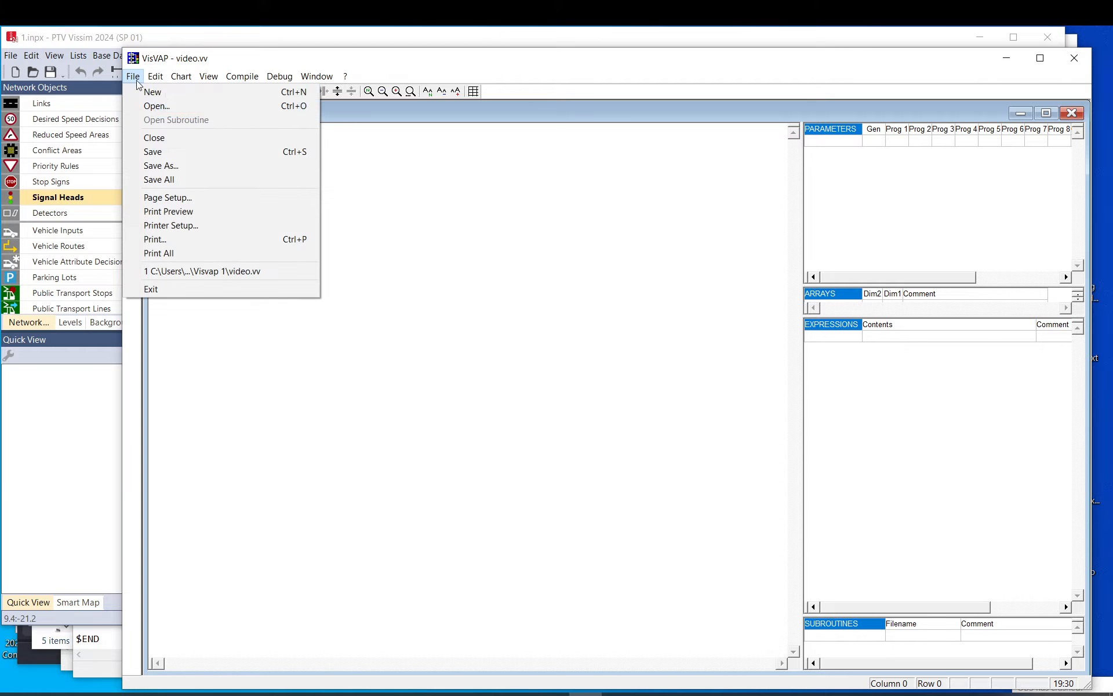
left_click(152, 91)
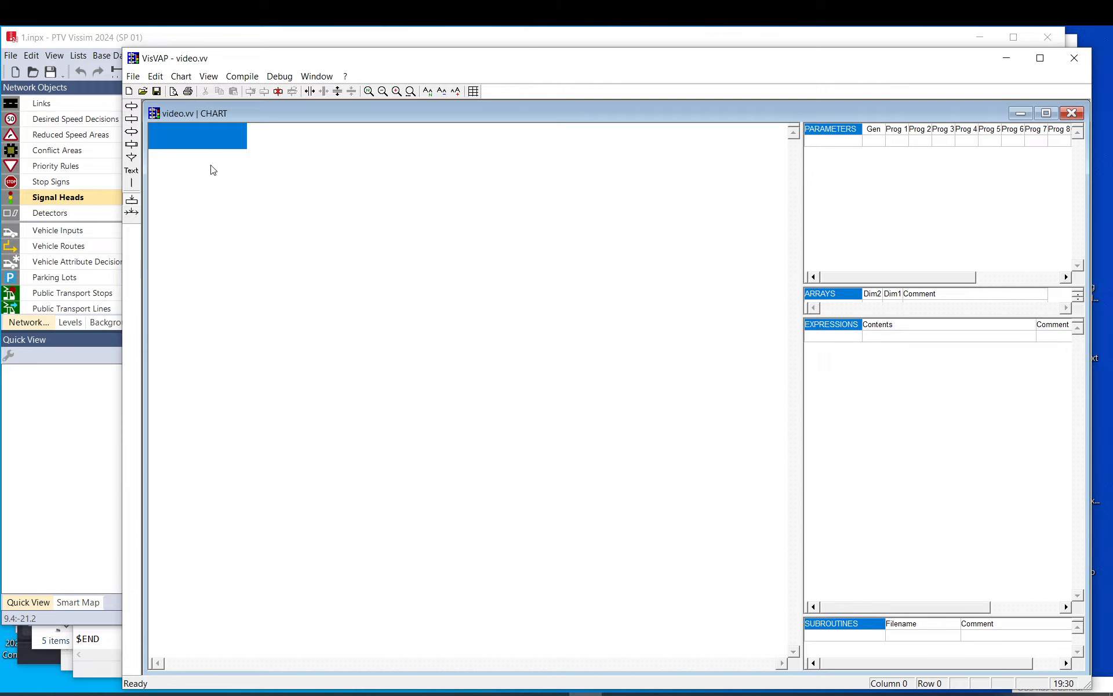
Examine the Parameters, Arrays and Expressions tables of video.vv, enlarging the Arrays table
left_click(132, 107)
left_click(829, 143)
left_click(891, 145)
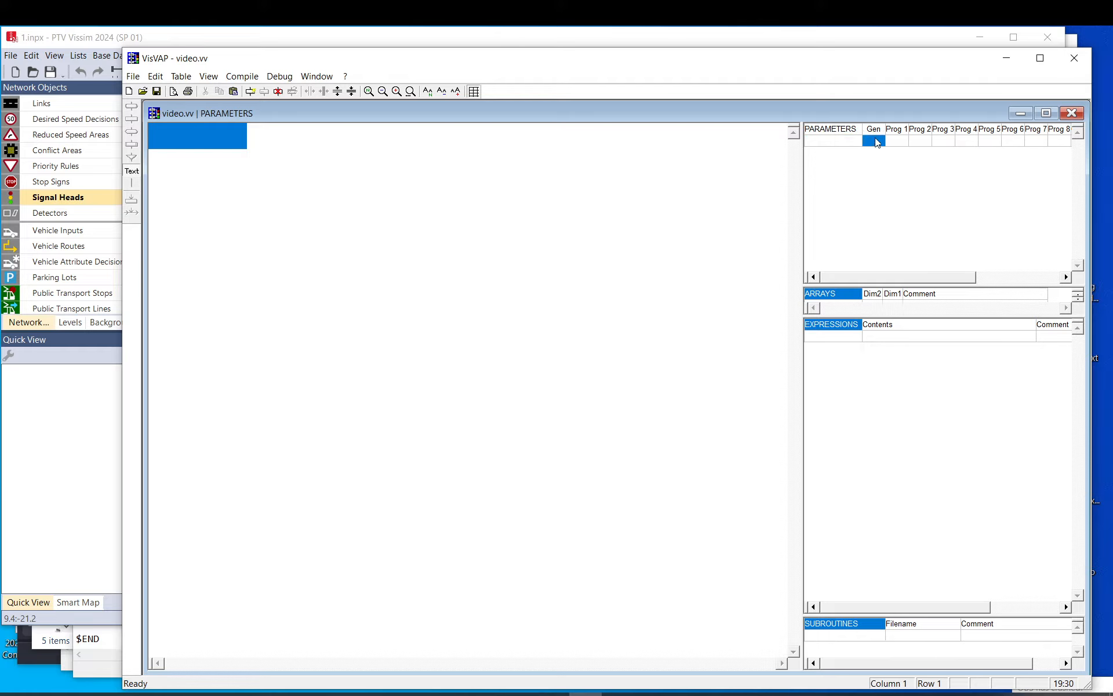
left_click_drag(915, 148, 978, 150)
left_click_drag(896, 145, 992, 149)
left_click(900, 144)
left_click_drag(861, 400, 861, 435)
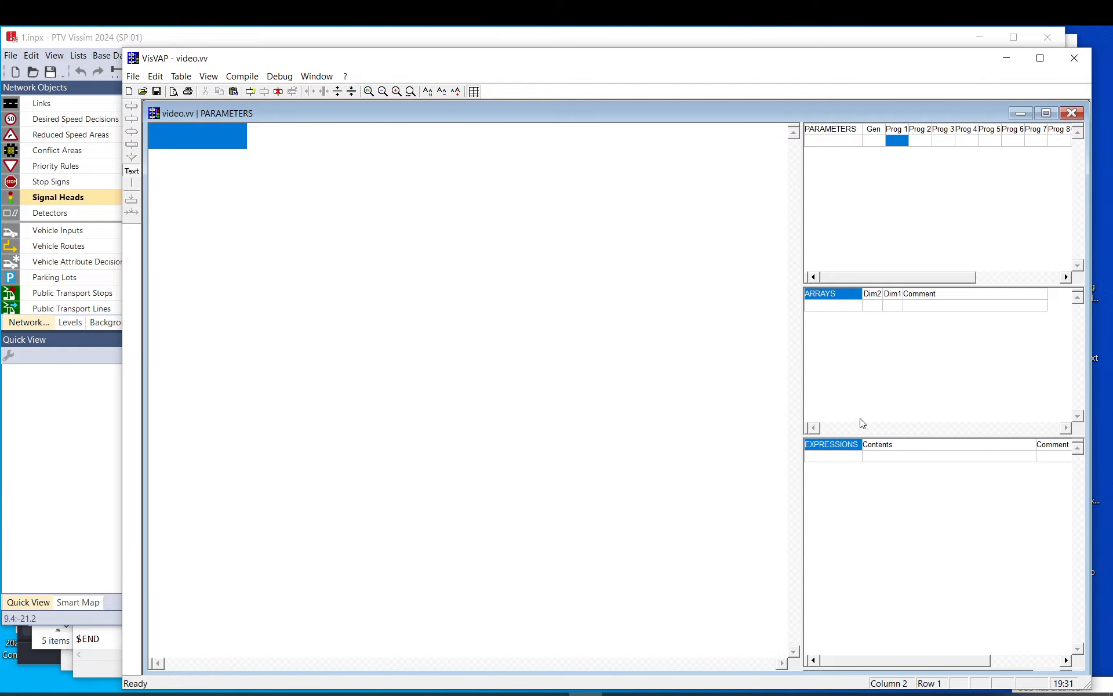
left_click(839, 309)
left_click(844, 458)
left_click(893, 459)
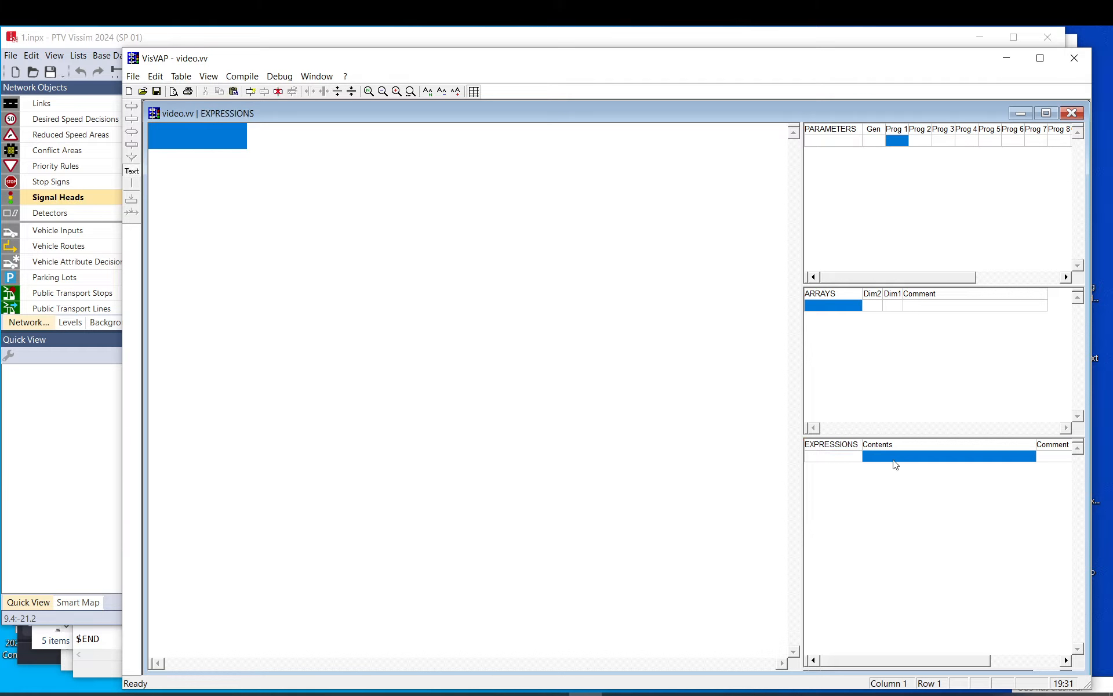
left_click(843, 459)
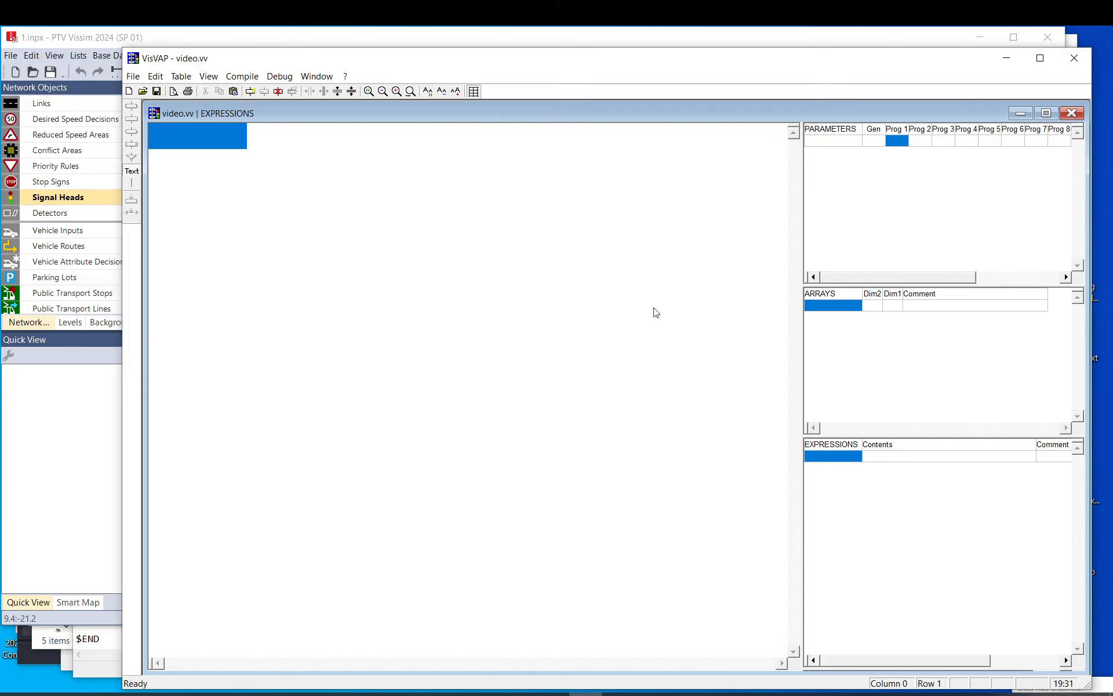
Insert a terminus symbol labelled Start in the first cell of the flow chart
left_click(208, 144)
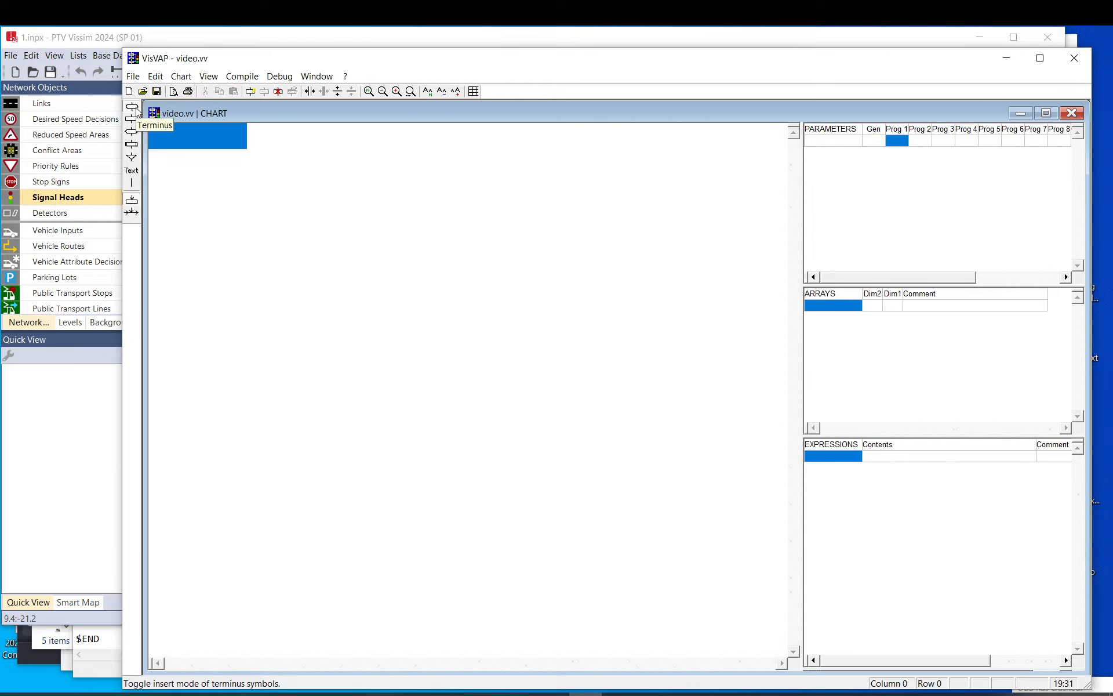
left_click(131, 108)
left_click(191, 137)
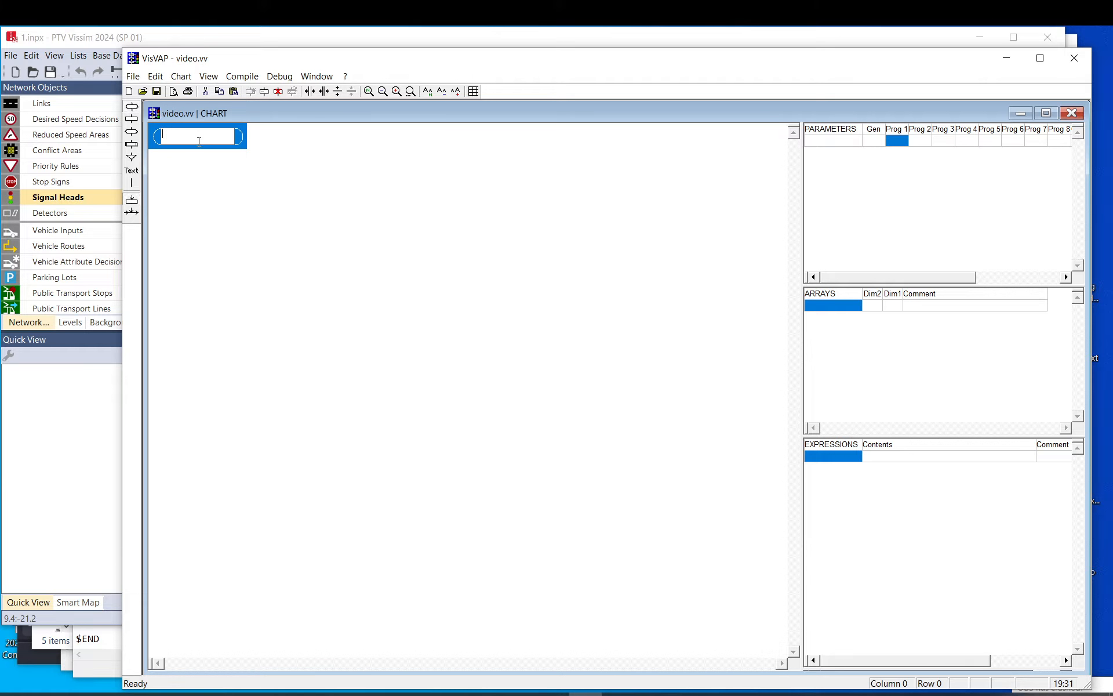
type("Start")
key("Return")
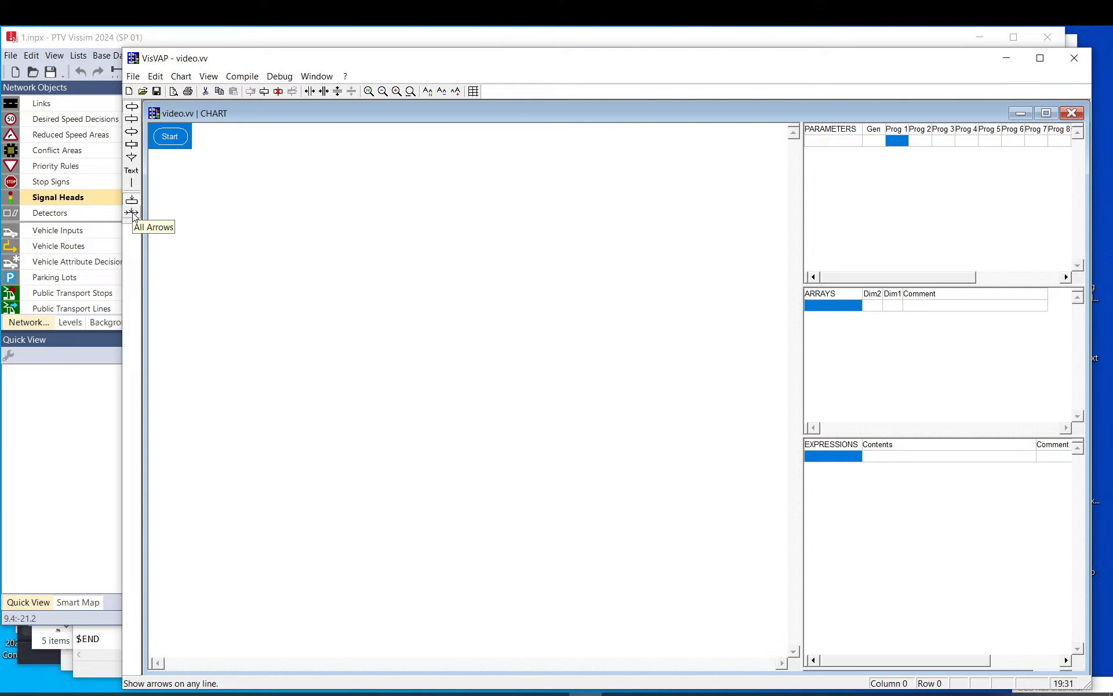
Insert a condition symbol directly below the Start symbol in the flow chart
left_click(175, 162)
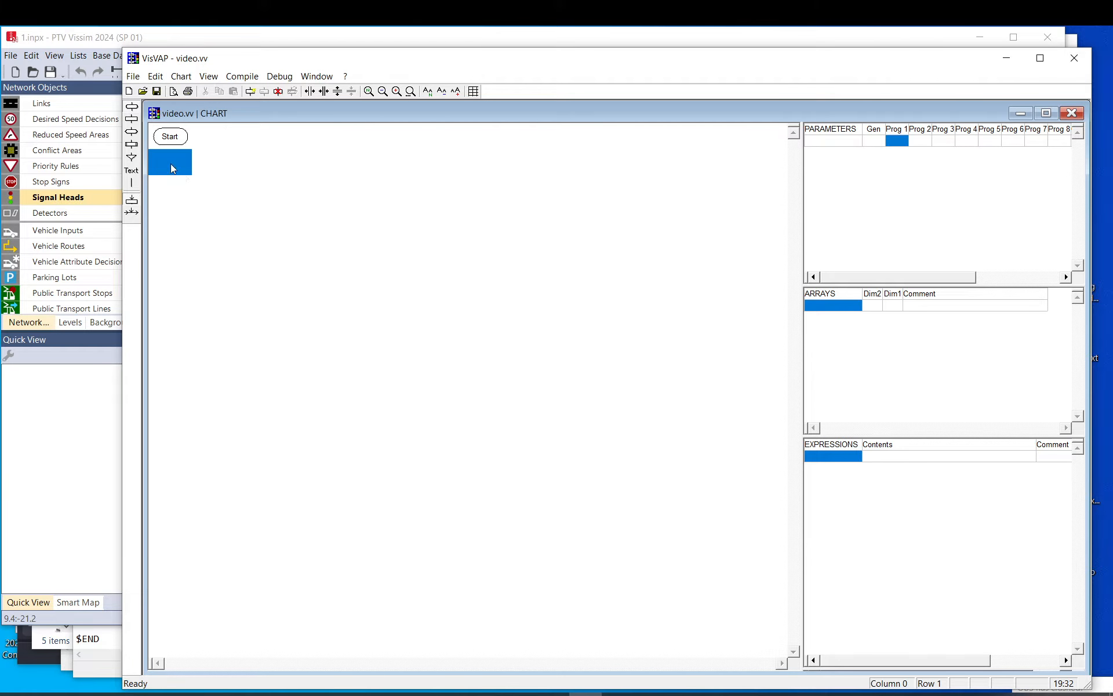
left_click(132, 132)
left_click(174, 162)
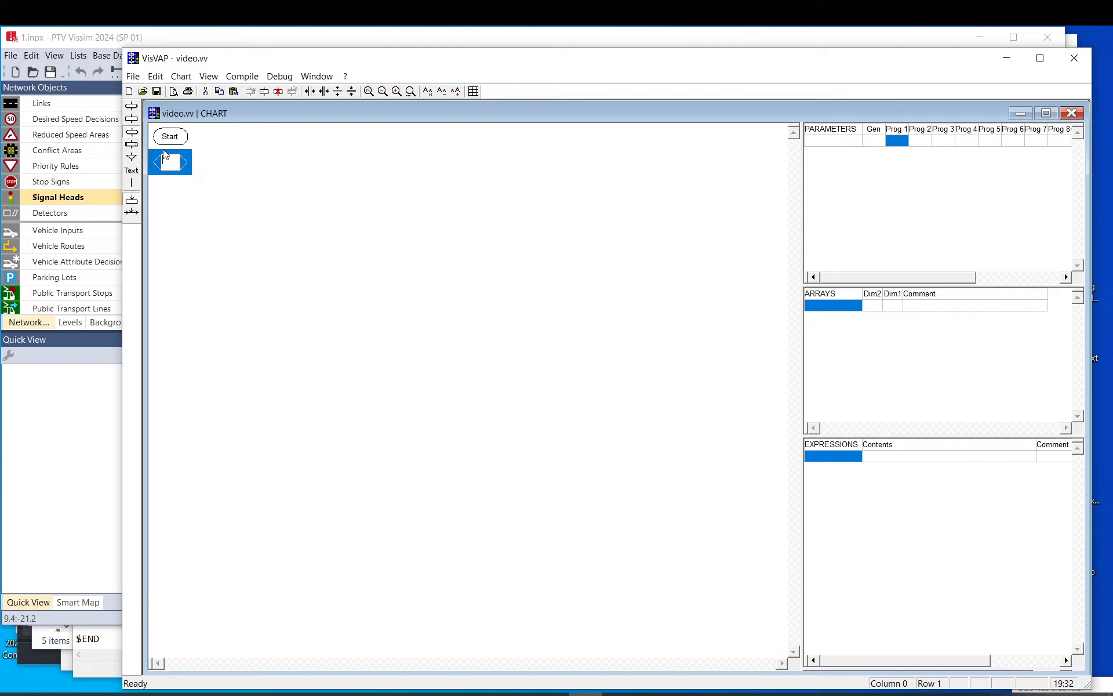
left_click(134, 136)
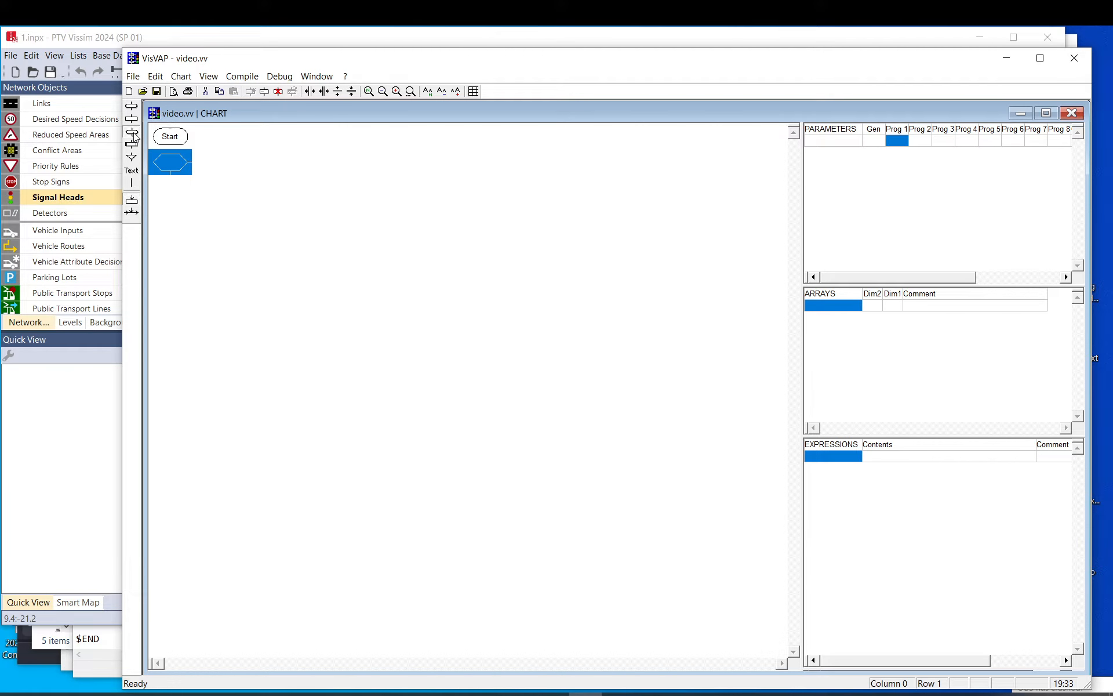
left_click(171, 162)
Fill the condition symbol with the Stage active function from the Stage group of VAP functions, using stage number 1
right_click(169, 163)
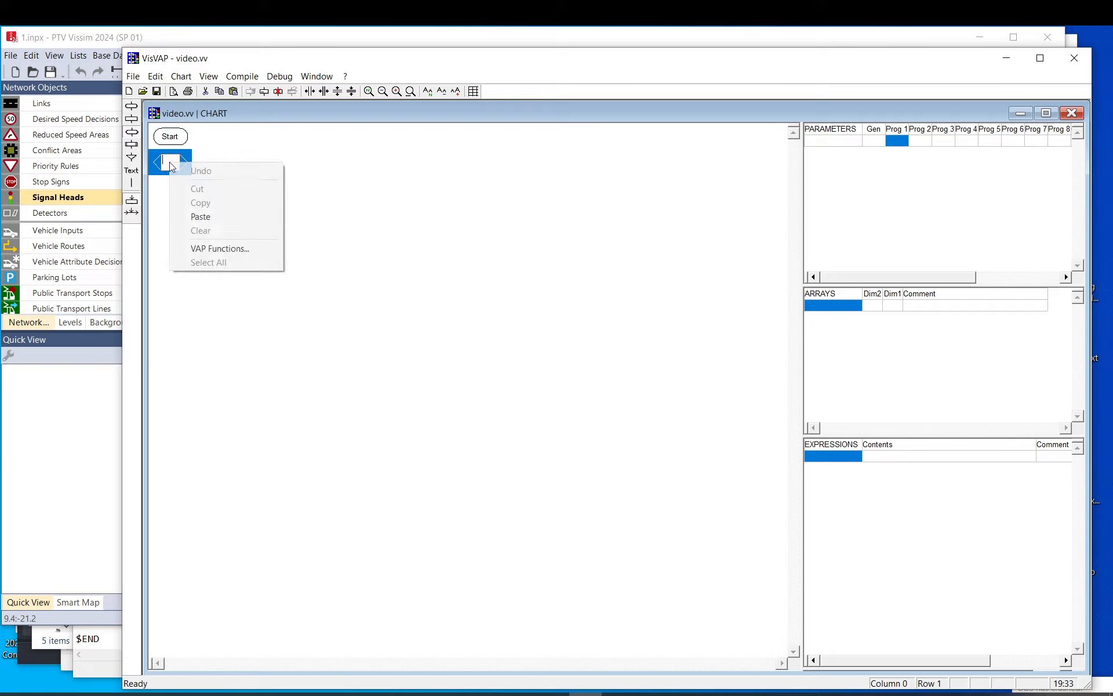
left_click(220, 250)
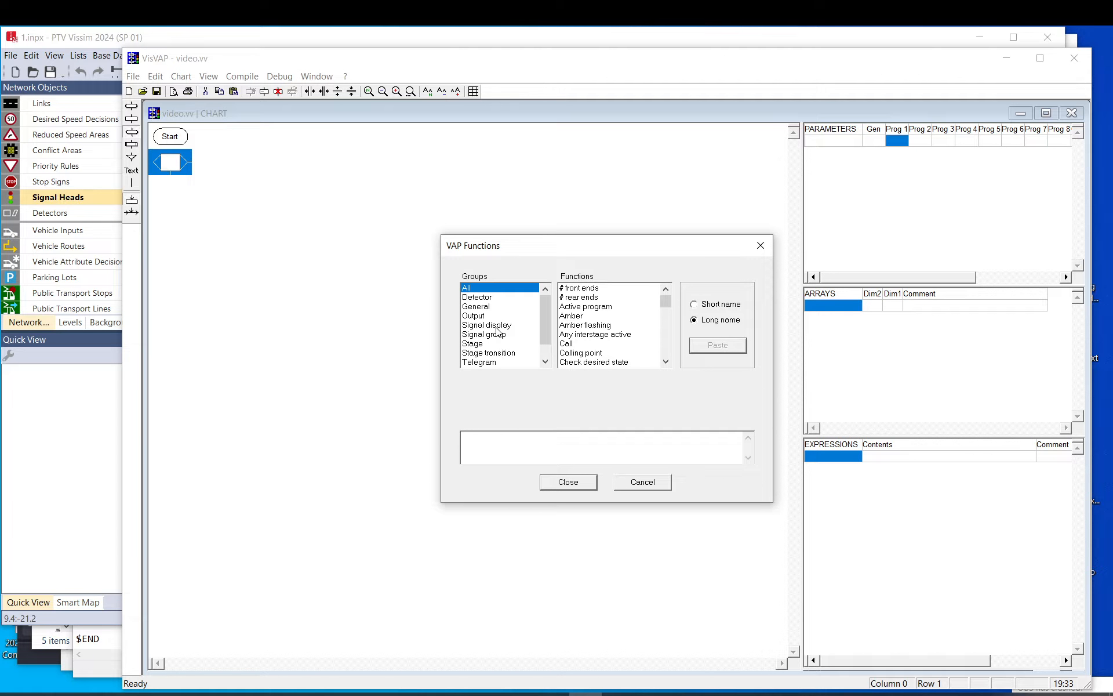
left_click(490, 307)
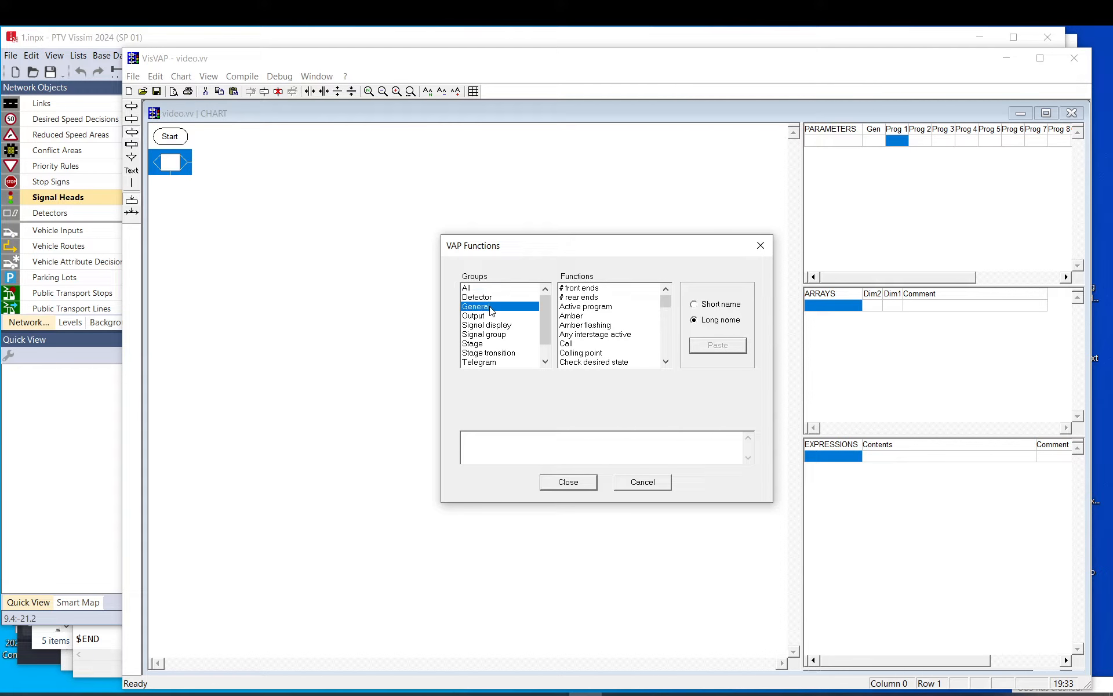
left_click(481, 346)
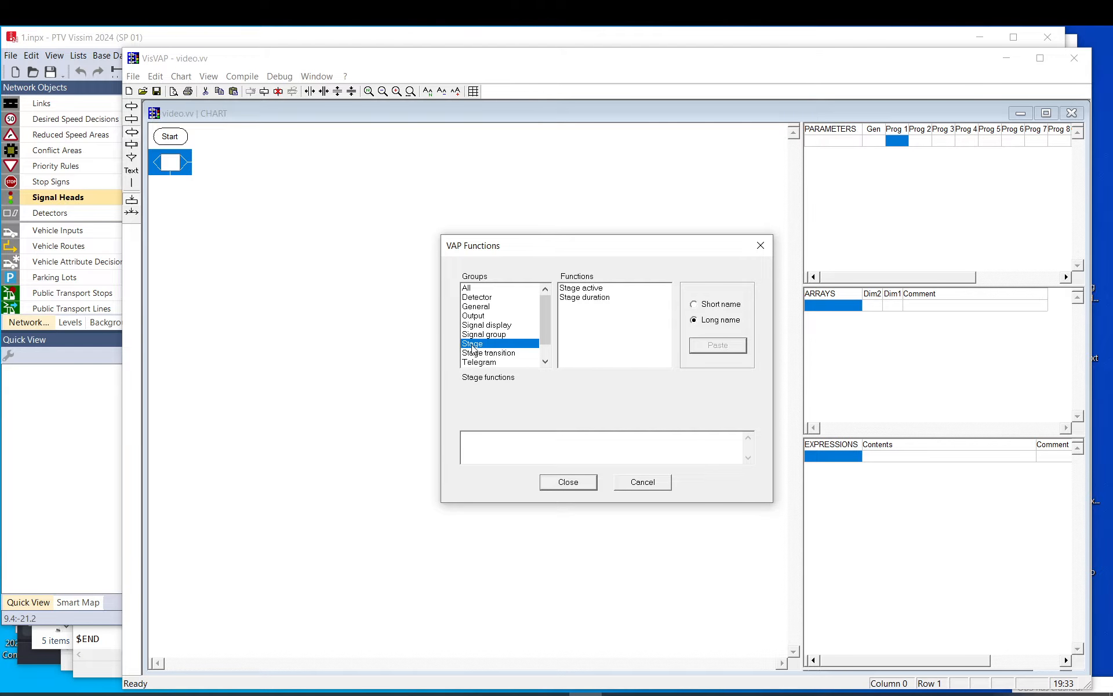
left_click(580, 290)
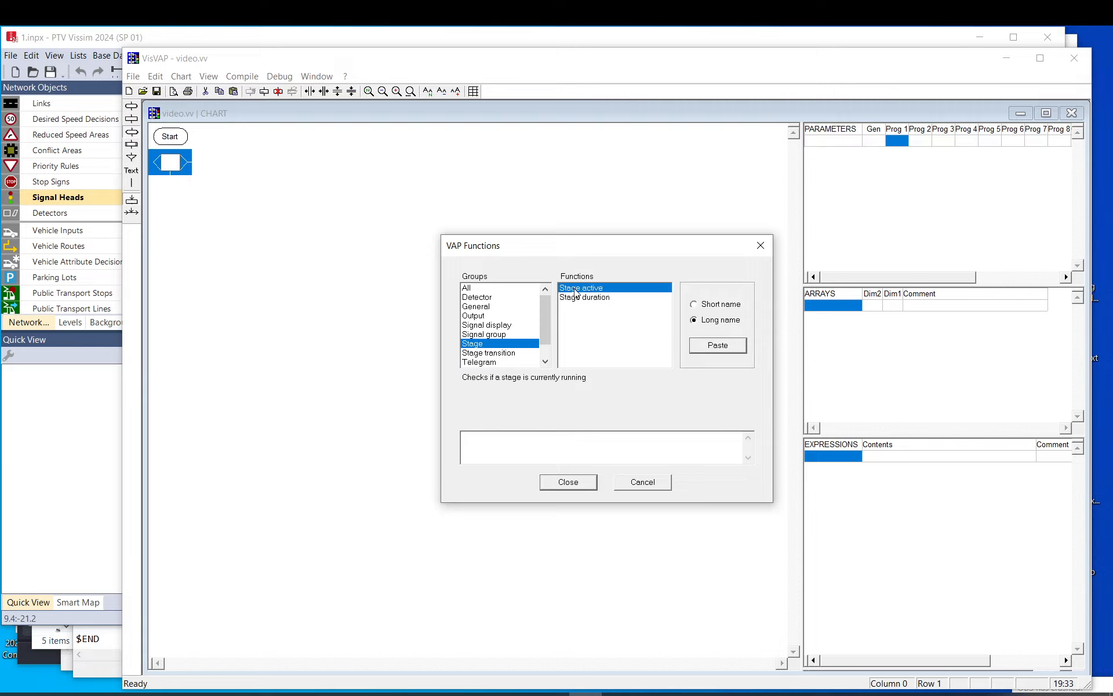
double_click(585, 290)
left_click_drag(469, 438, 513, 439)
left_click(464, 439)
left_click(538, 441)
left_click(509, 438)
left_click(513, 439)
type("1")
left_click(569, 482)
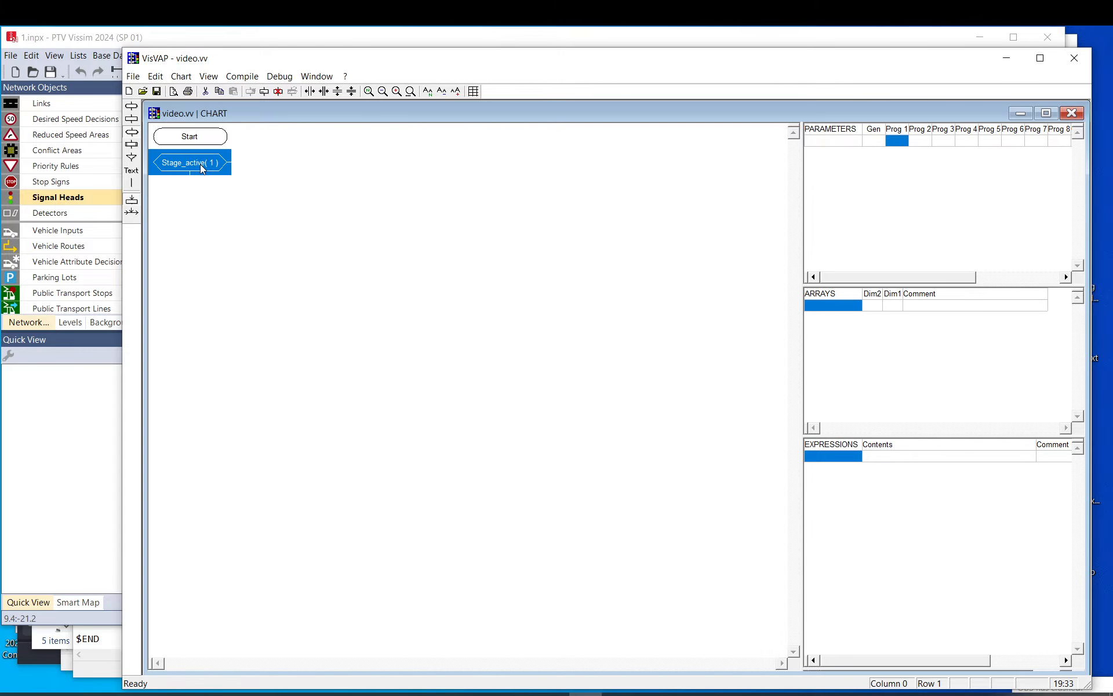
Rewrite the condition symbol's text by hand as Stage_active(1)
left_click(202, 167)
type("S")
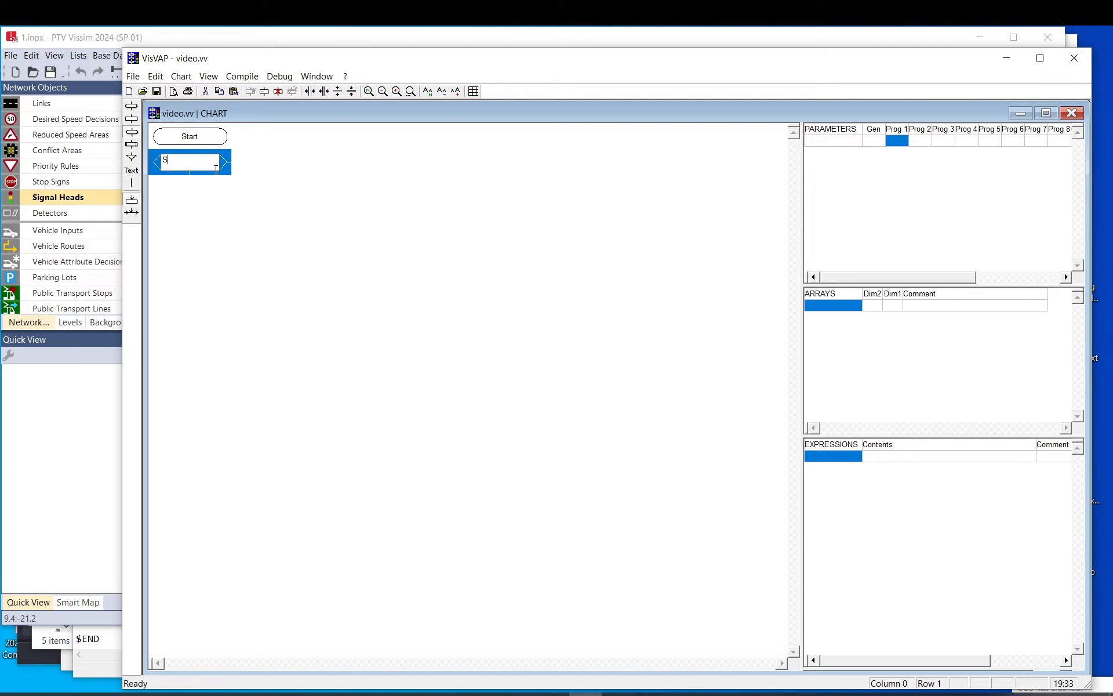
type("tage_active(1")
key("Return")
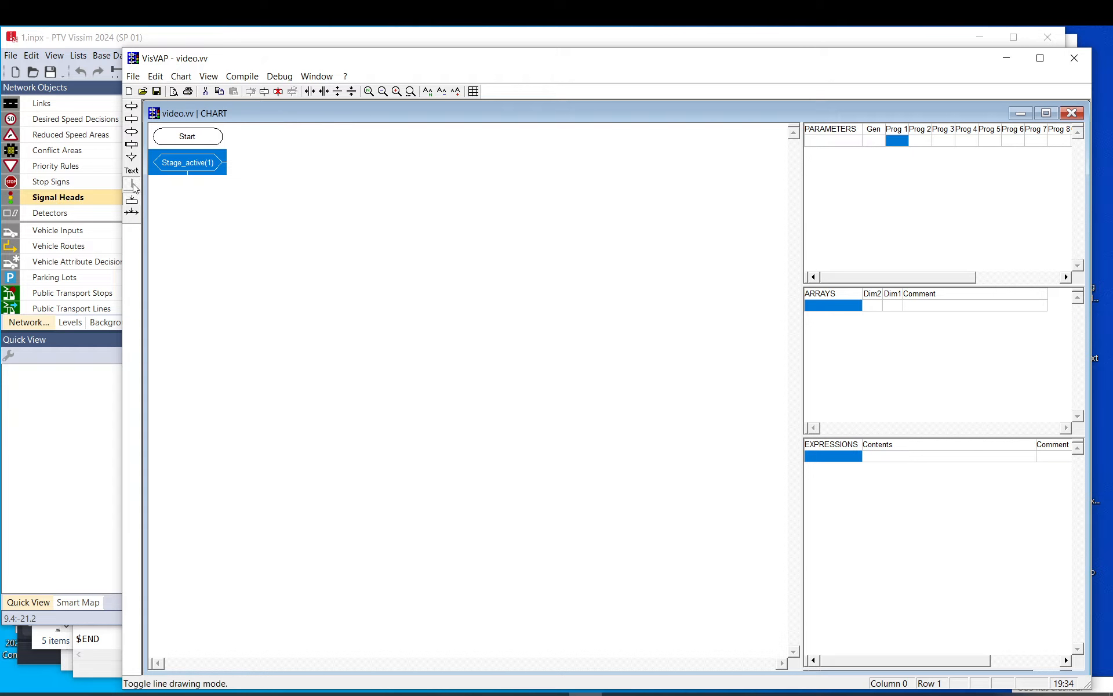
Draw a connecting line from the Start symbol to the Stage_active(1) condition
left_click(188, 138)
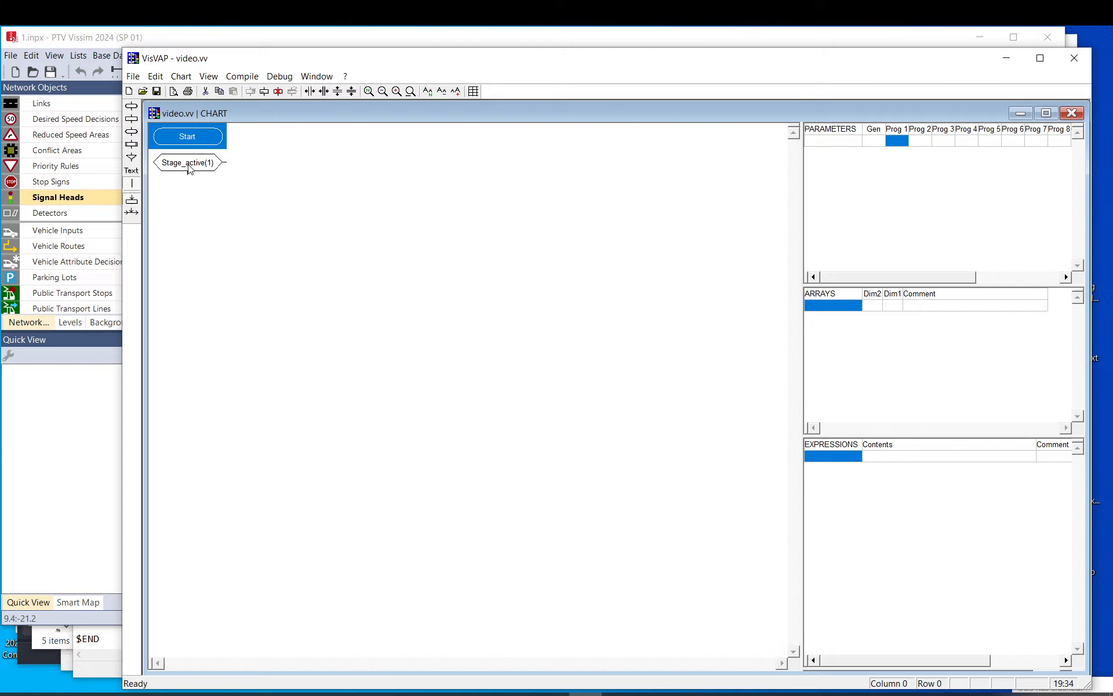
left_click(190, 165)
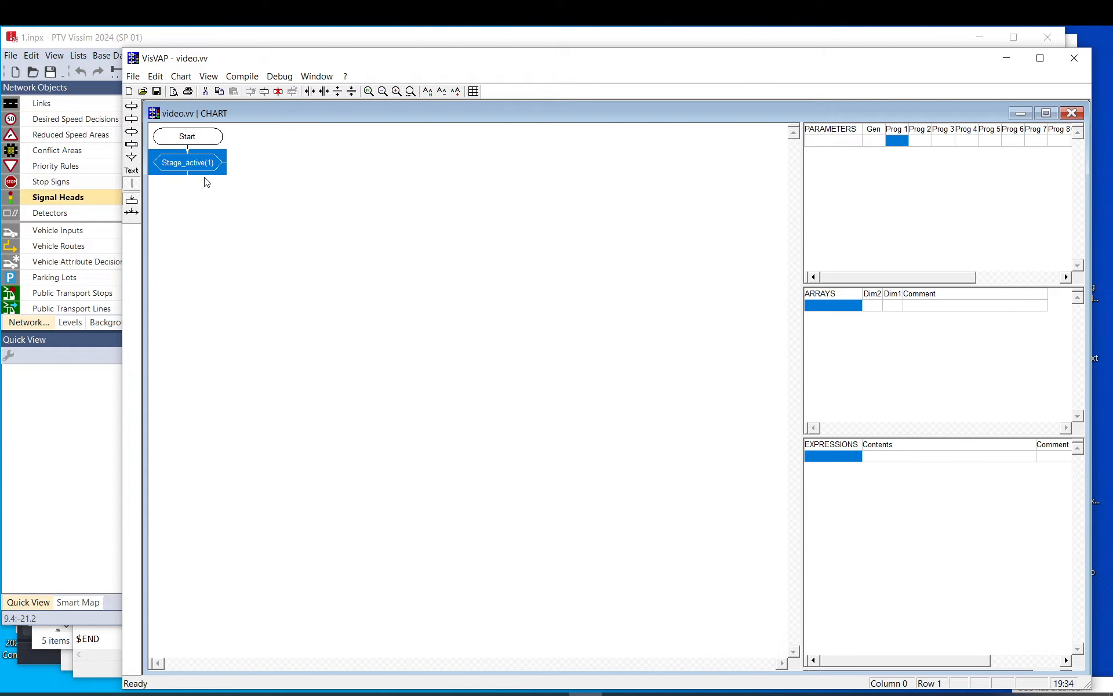
left_click(236, 169)
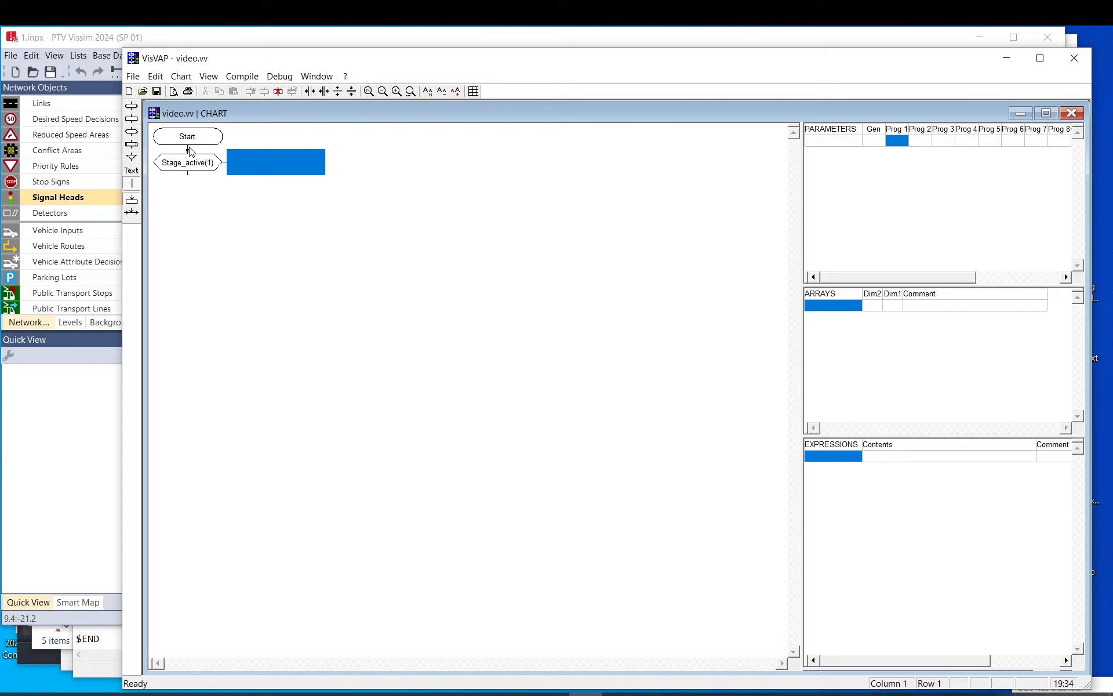
left_click(192, 167)
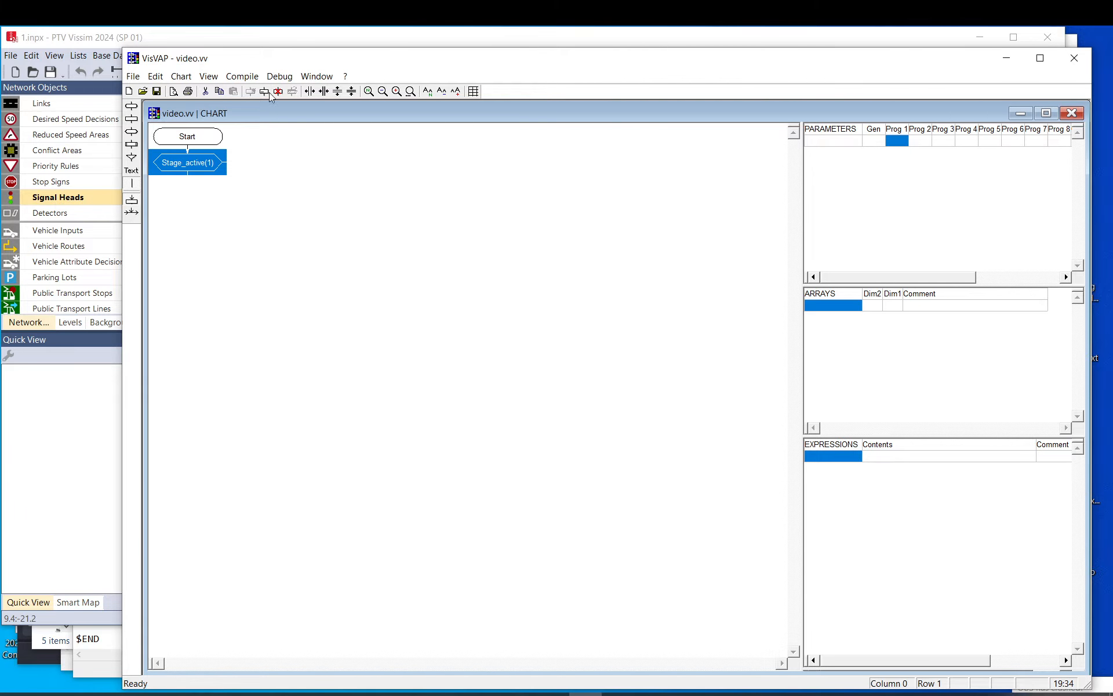
Switch to PTV Vissim and accept the demandactivated signal controller's settings, with Detectors as the active network object type
left_click(255, 38)
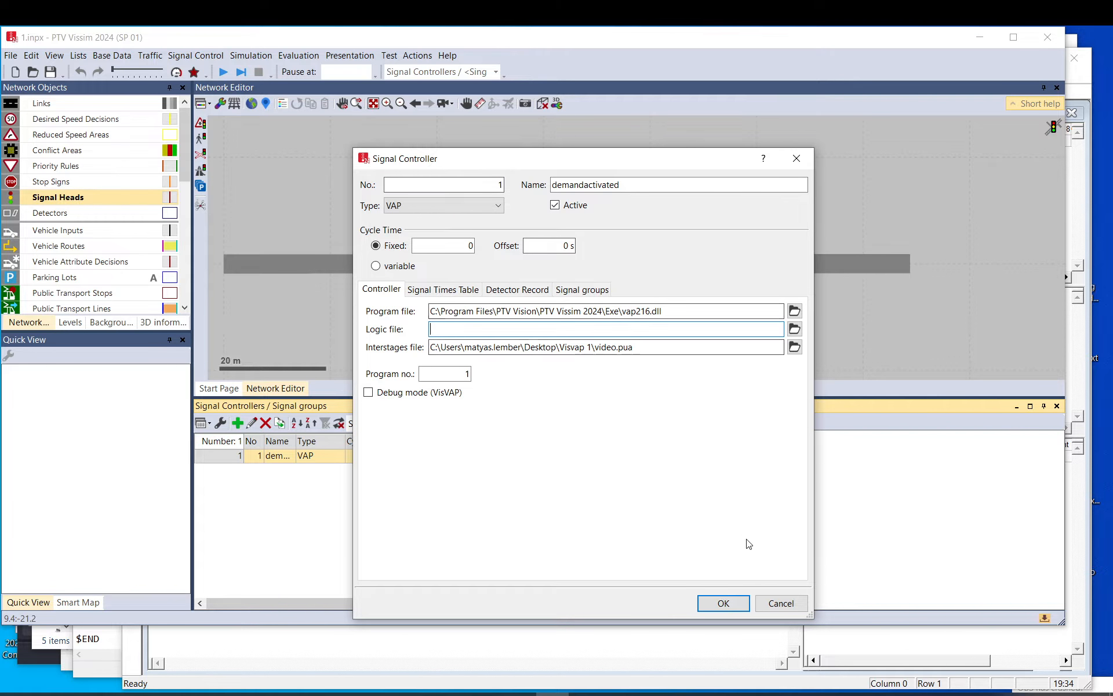
left_click(722, 603)
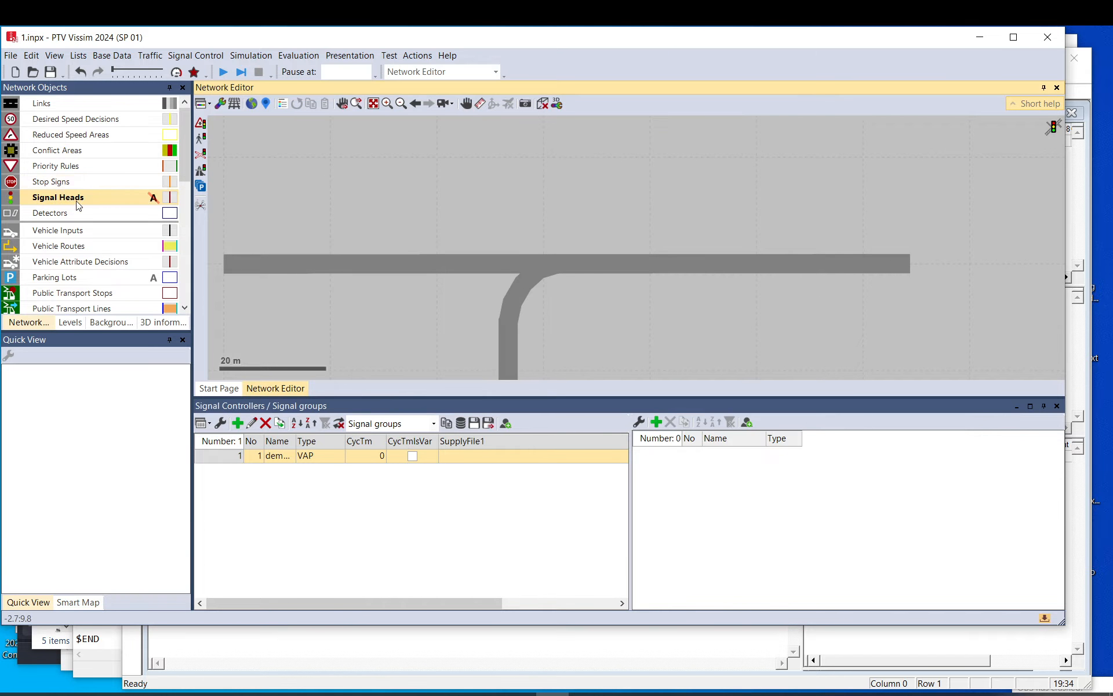
left_click(152, 213)
left_click_drag(505, 303, 464, 217)
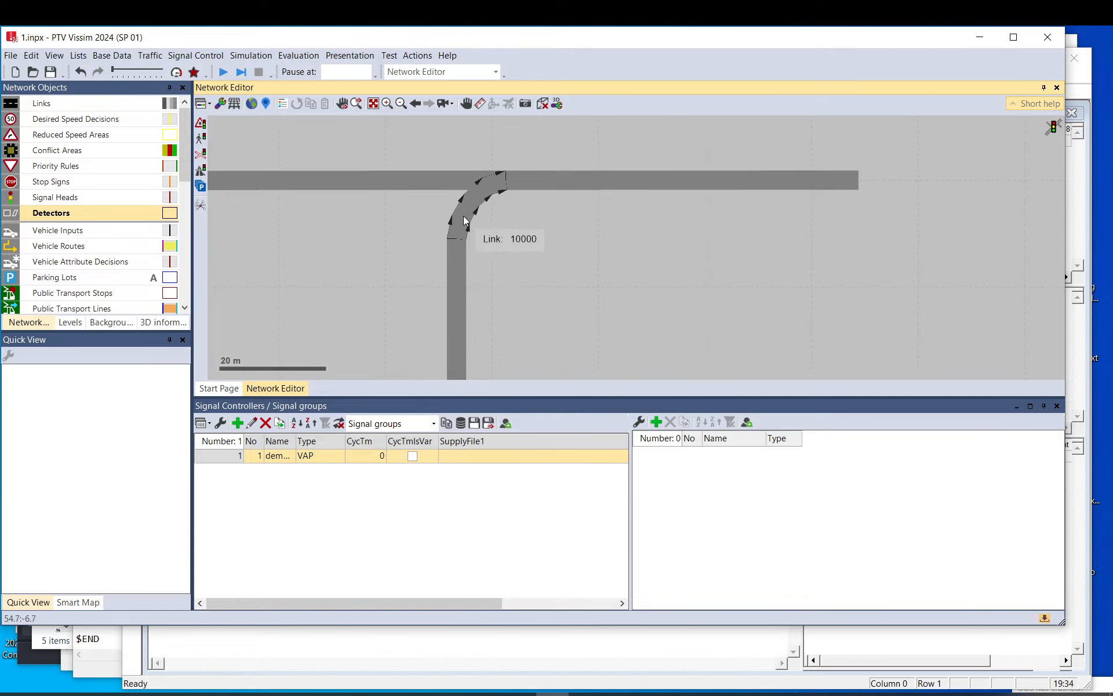
Extend side road link 2 towards the main road, shorten connector 10000 and recalculate its spline
left_click(10, 104)
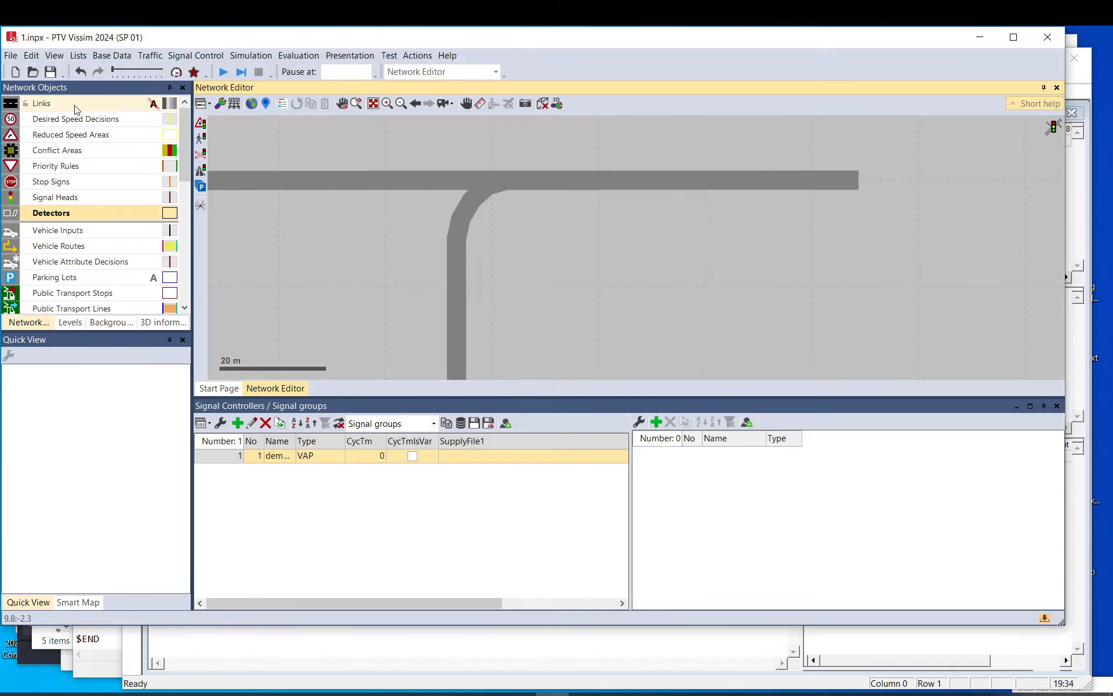
left_click_drag(461, 274, 464, 254)
left_click(471, 209)
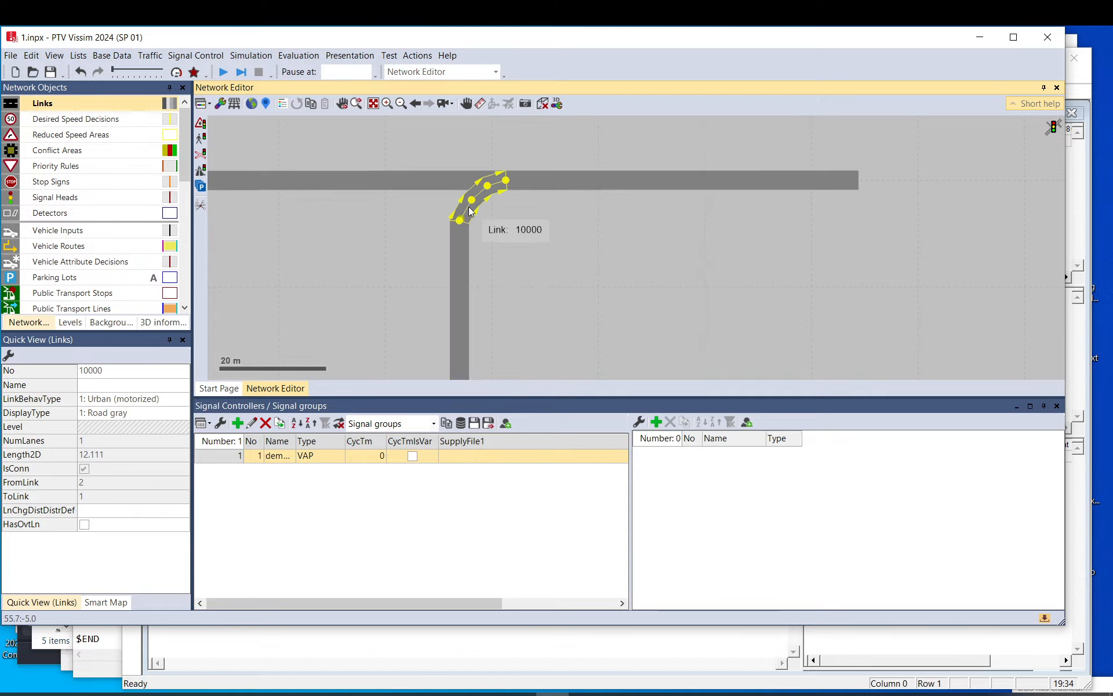
left_click(505, 181)
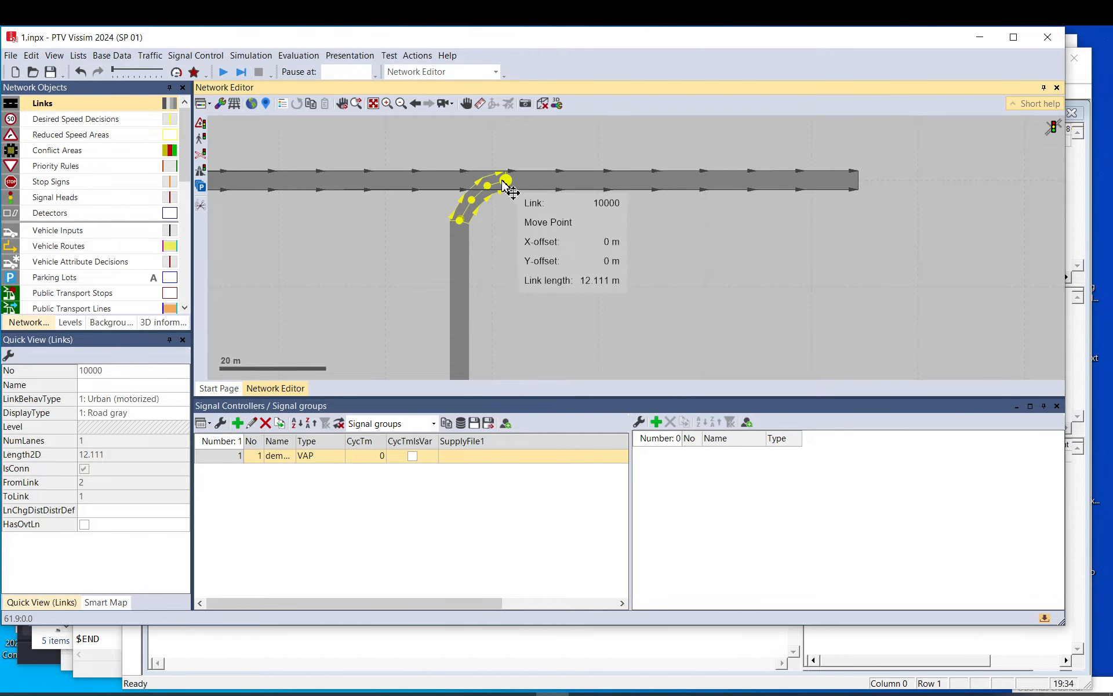
left_click_drag(465, 248, 470, 238)
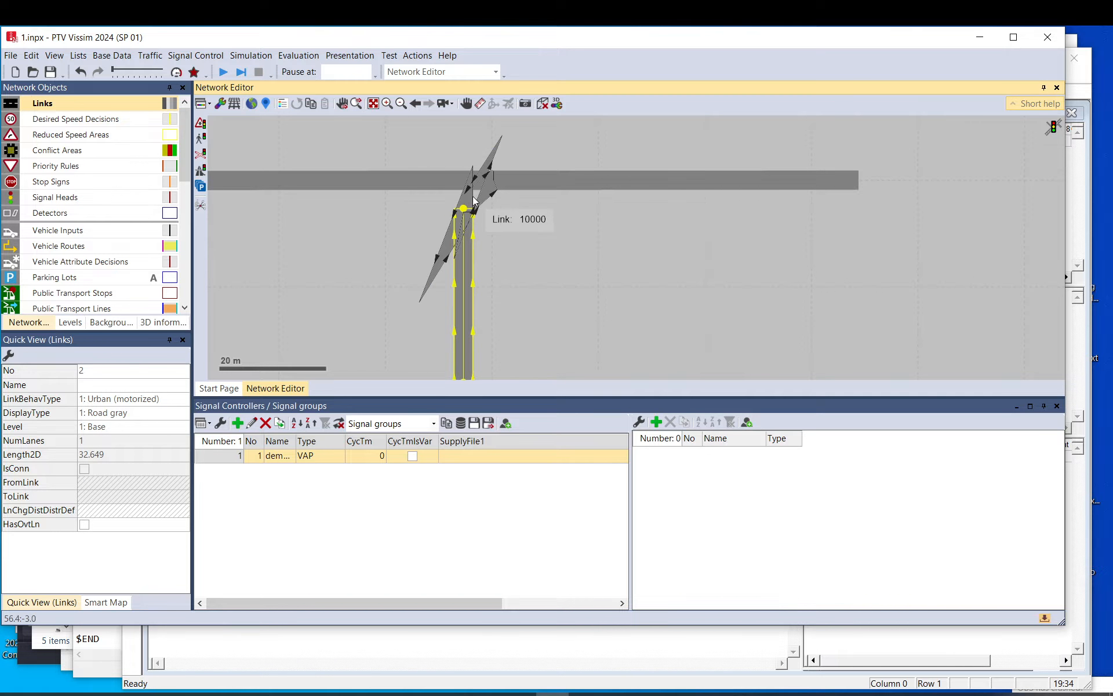
right_click(460, 177)
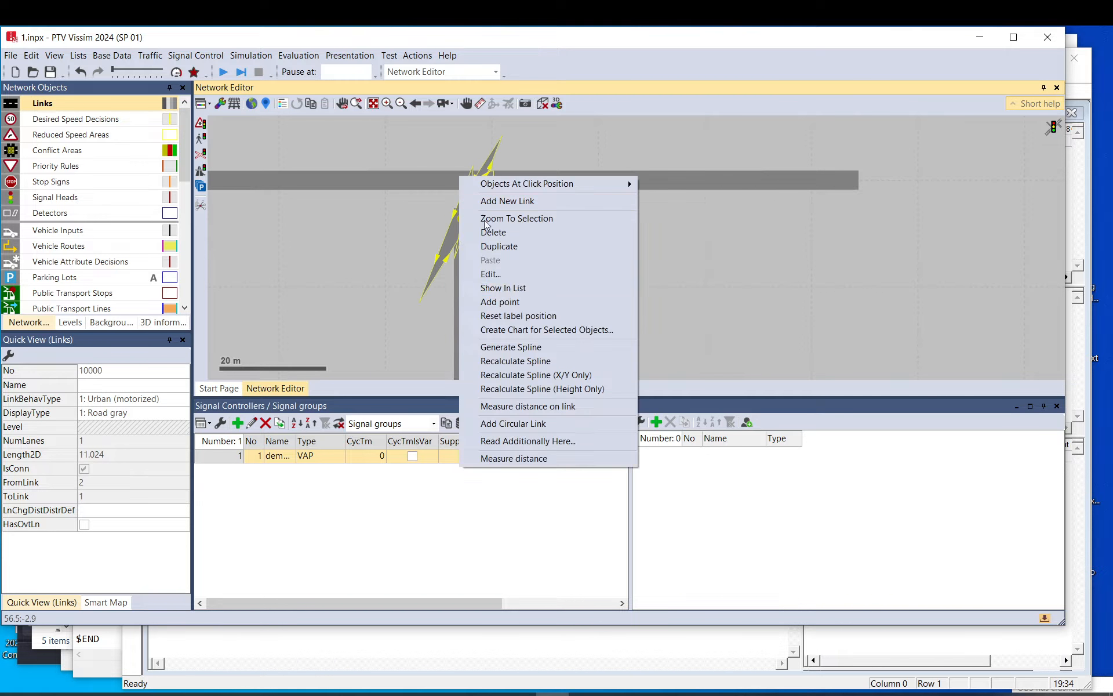
left_click(507, 362)
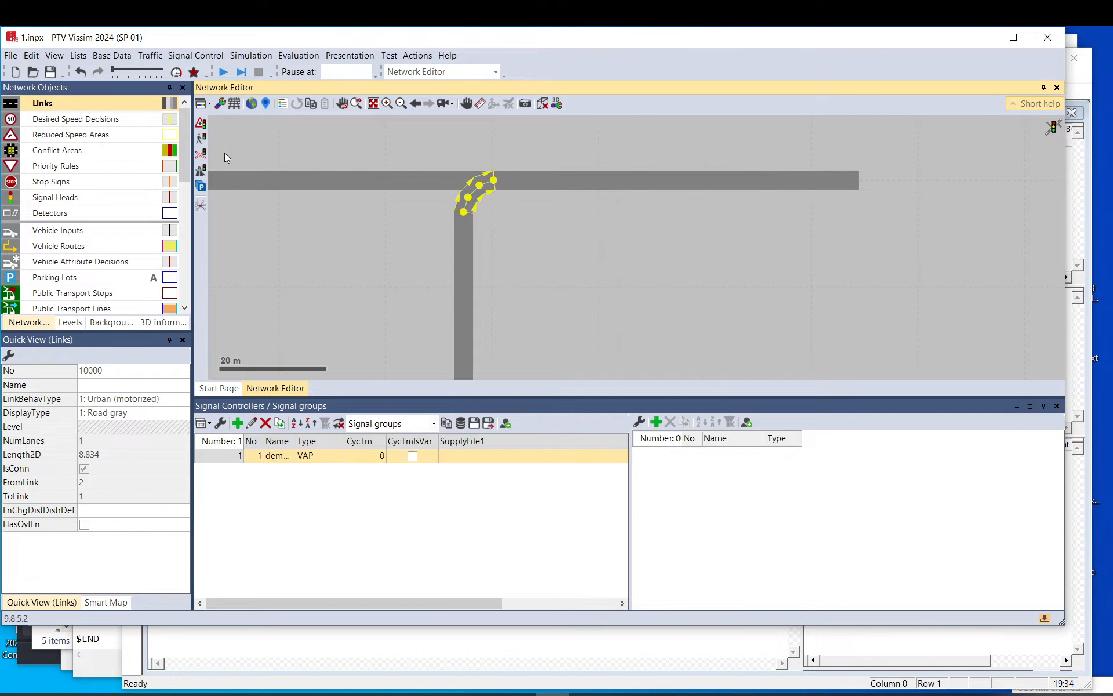
Place a detector about 16 m long with port number 1 on link 2, assigned to signal controller 1: demandactivated
left_click(74, 213)
left_click_drag(464, 247, 467, 325)
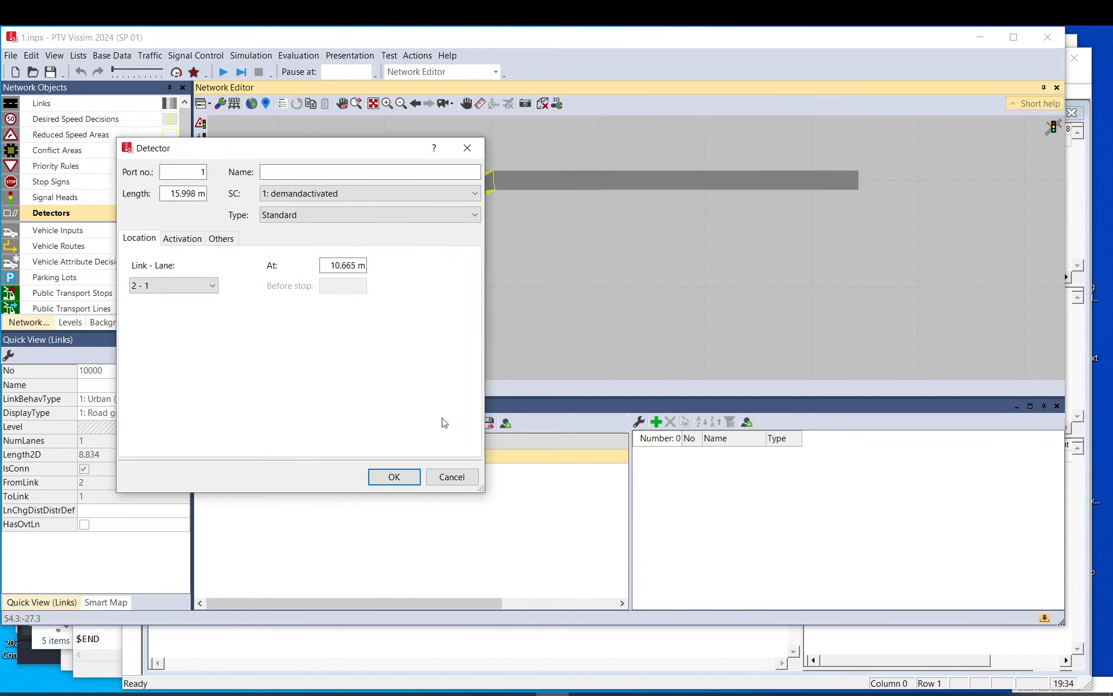
left_click_drag(304, 158, 713, 231)
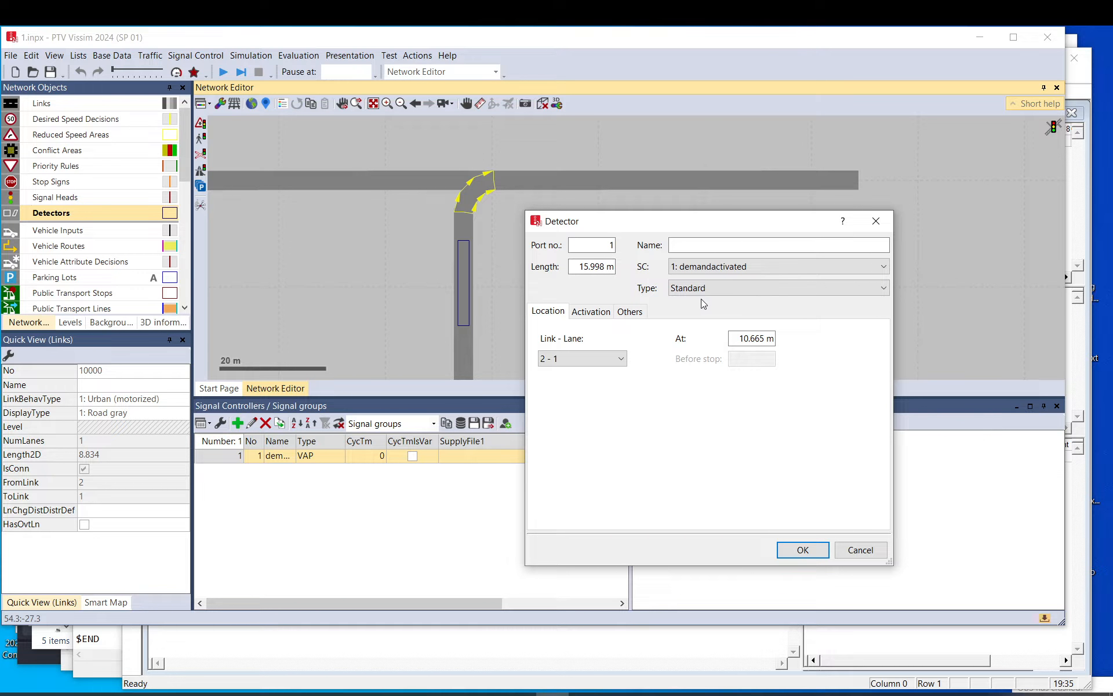
left_click(690, 268)
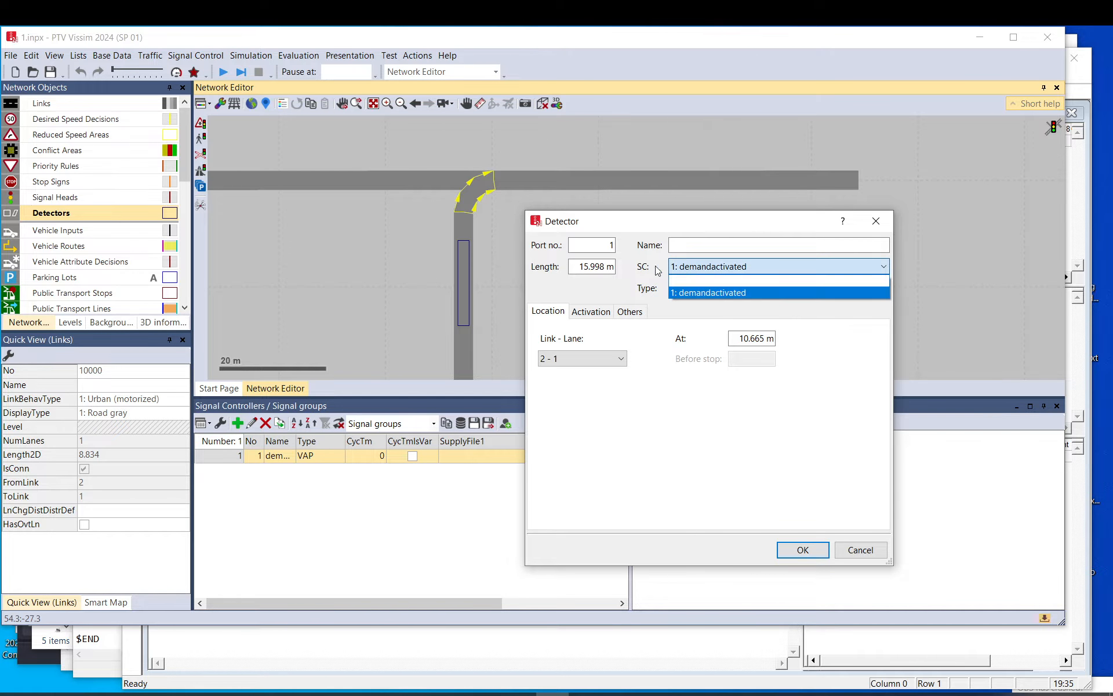
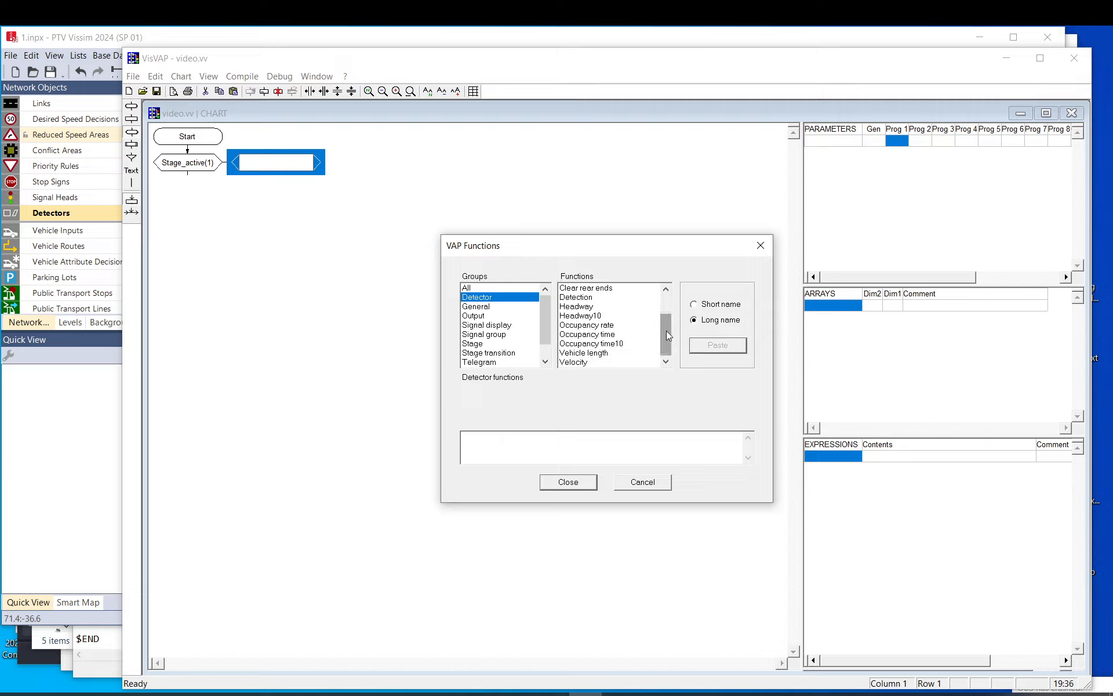
Insert the Occupancy time detector function for detector 1 into the condition symbol beside Stage_active(1)
left_click(615, 335)
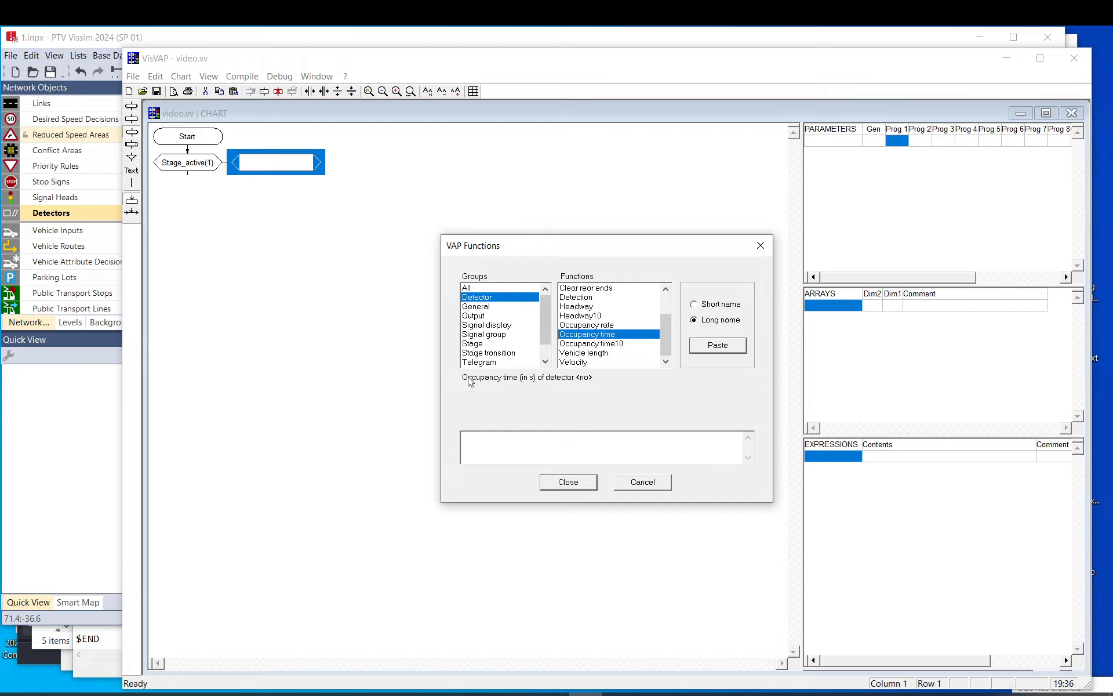
double_click(595, 335)
type("1")
left_click_drag(517, 441, 462, 438)
left_click(569, 482)
Complete the occupancy condition so that it reads Occupancy( 1 )>5
left_click_drag(307, 166, 242, 163)
left_click(304, 163)
type(">")
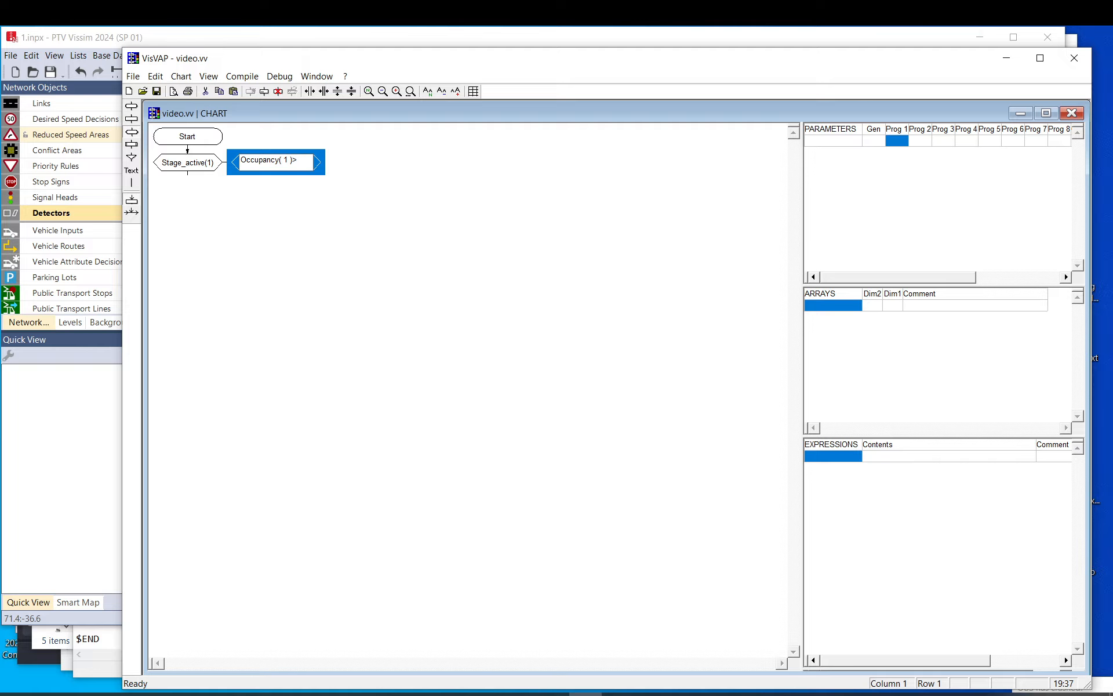
type("5")
key("Return")
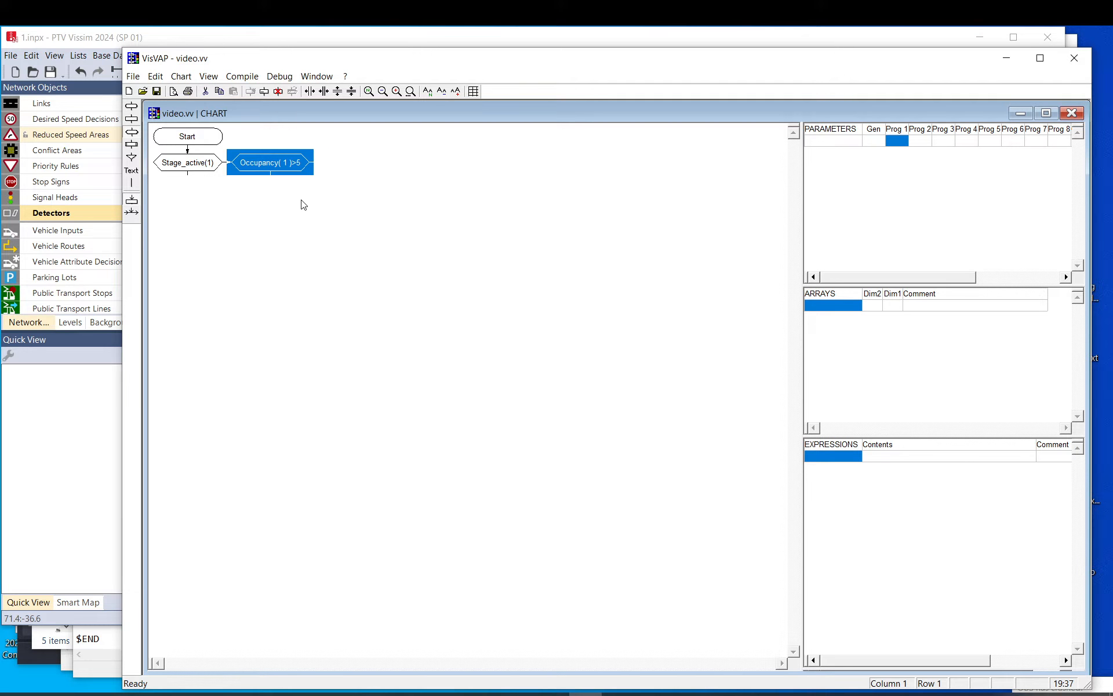
Add a statement symbol after the Occupancy( 1 )>5 condition and choose the Interstage stage transition function for it
left_click(340, 169)
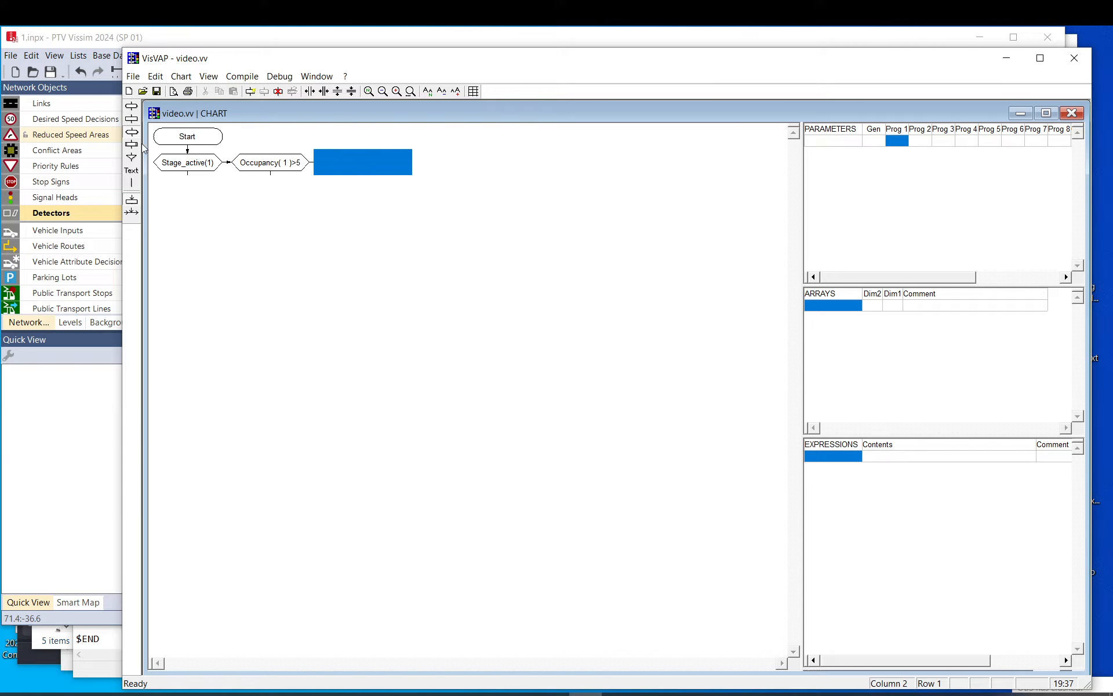
double_click(357, 162)
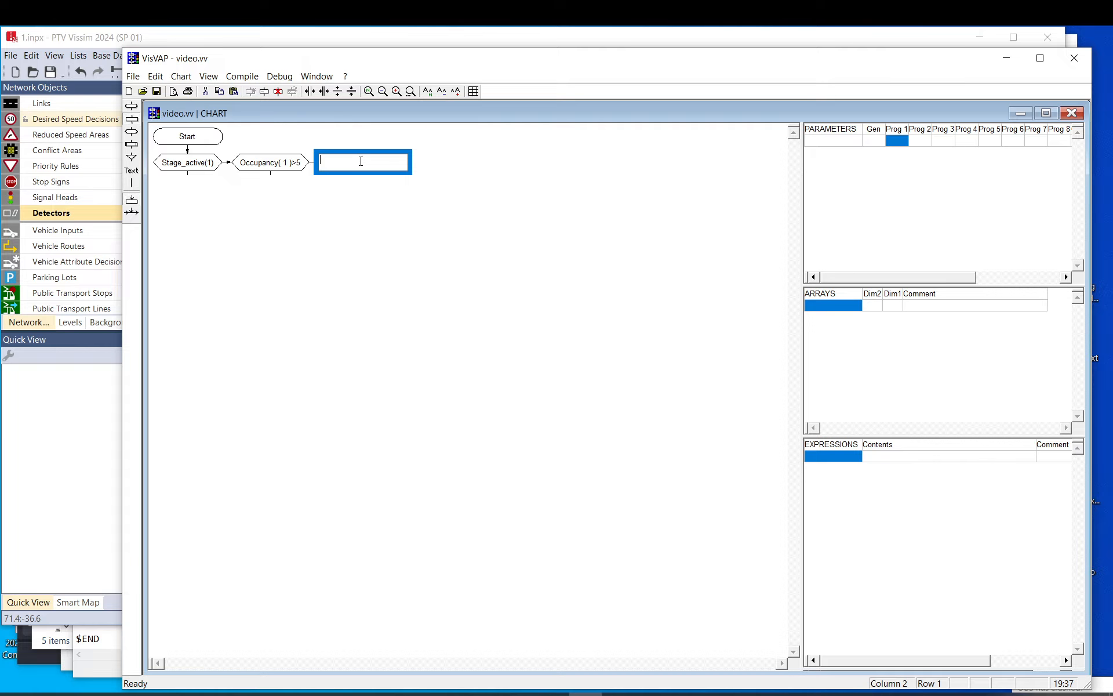
right_click(360, 162)
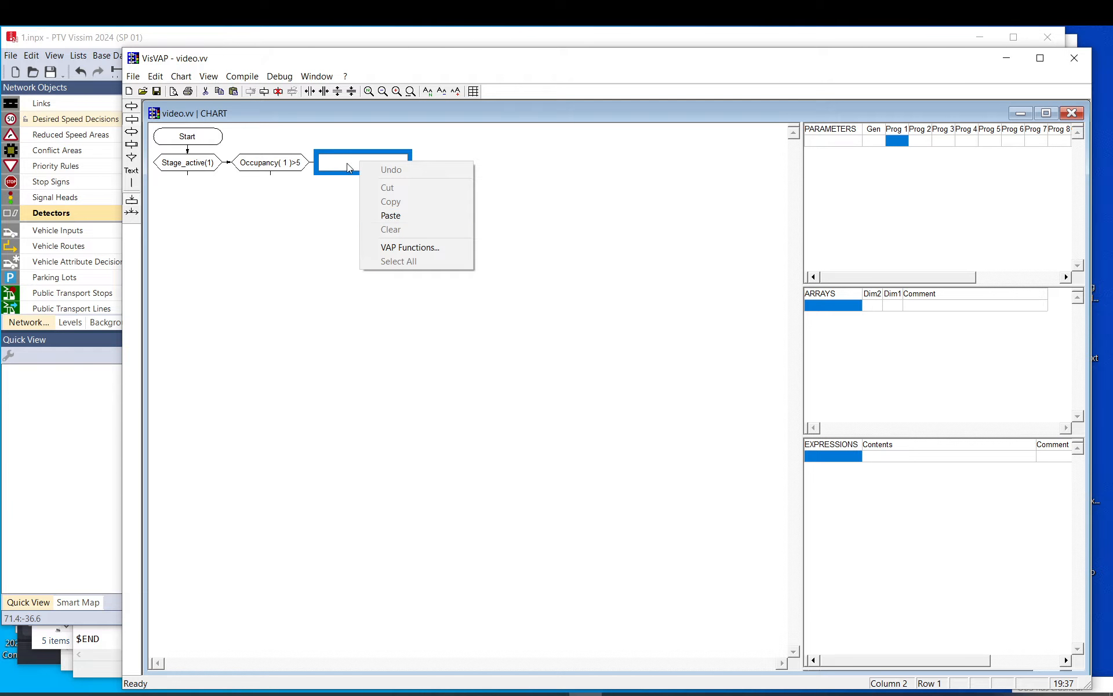
left_click(408, 248)
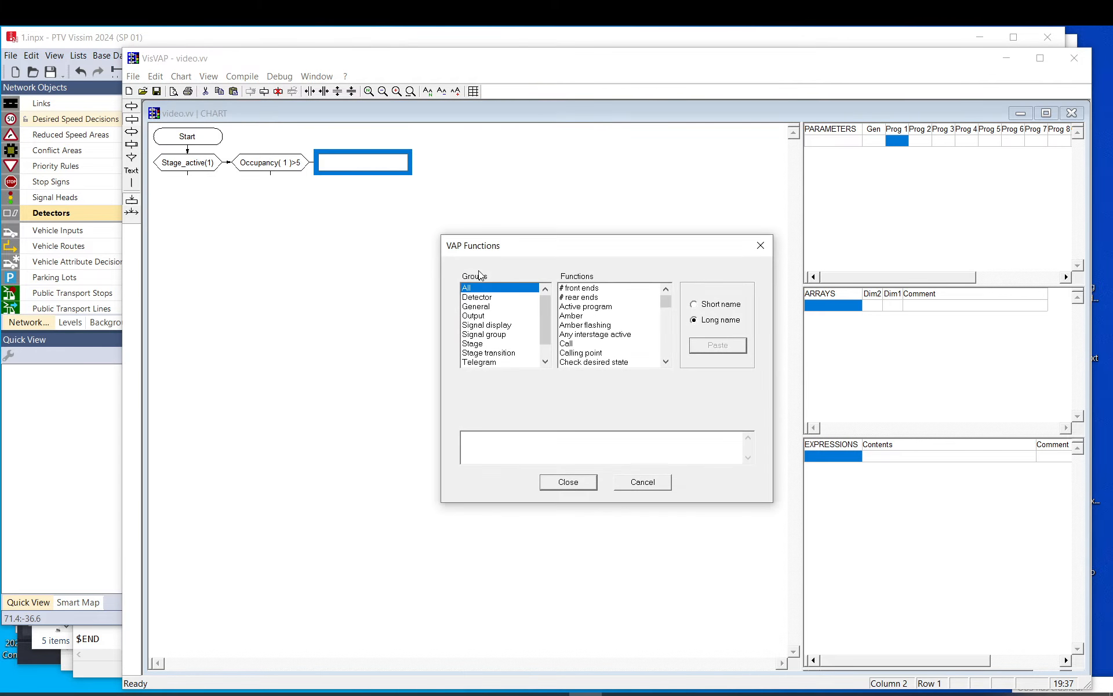
left_click(489, 353)
left_click(572, 297)
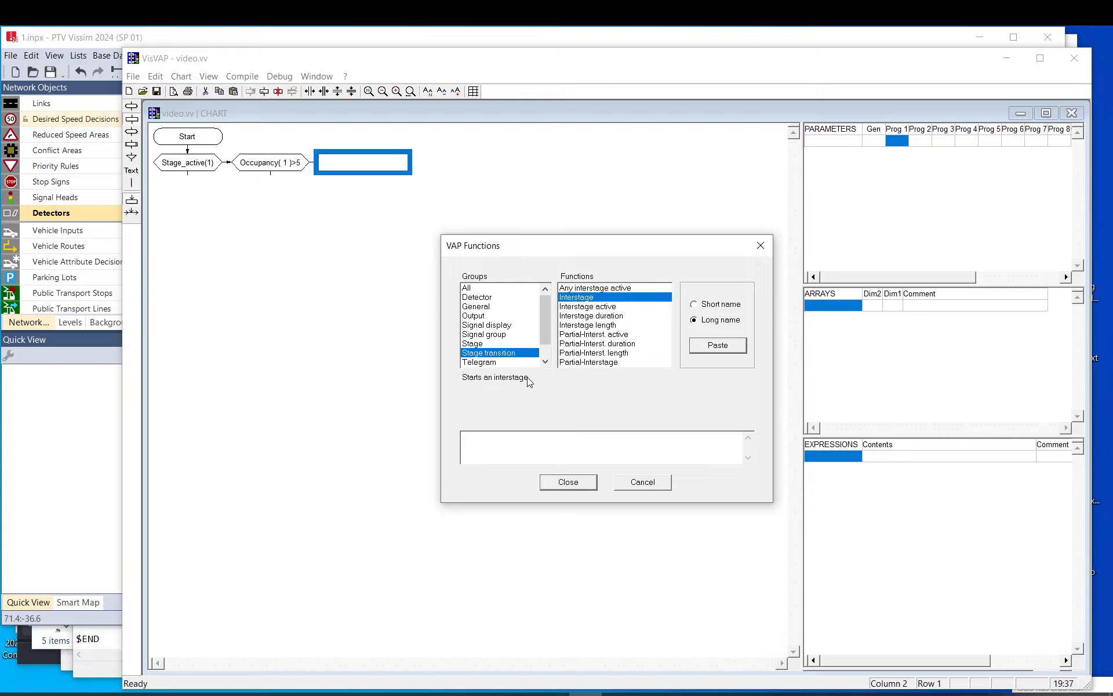
double_click(586, 297)
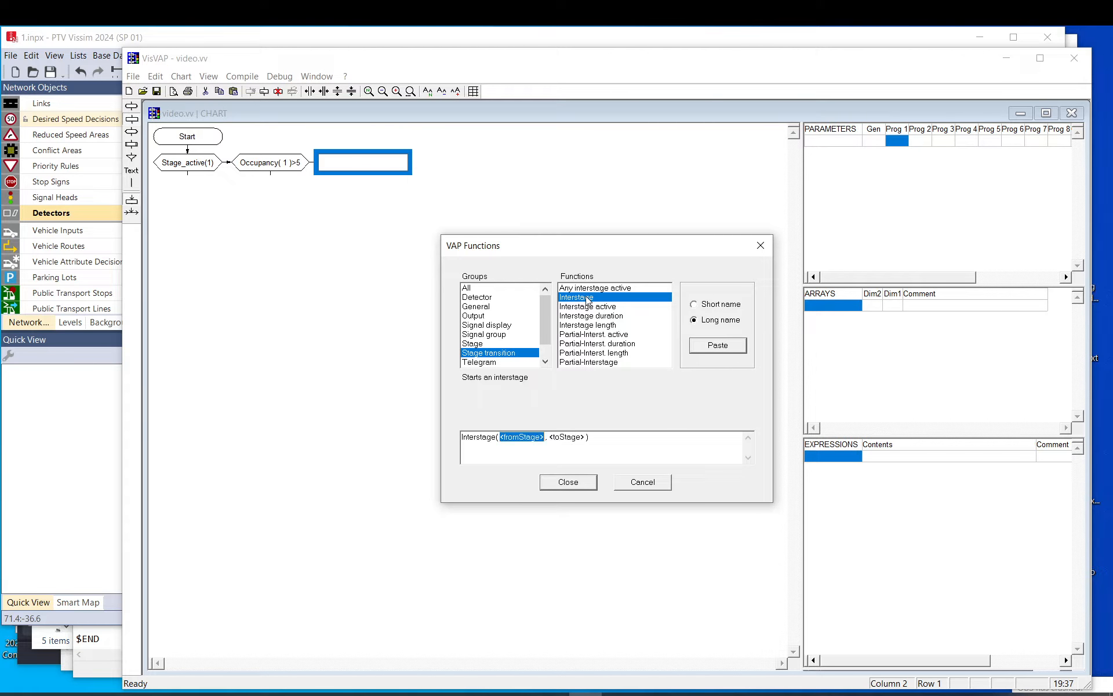
Look up the from and to stages of interstage 1 in the Notepad file video.pua
left_click(717, 695)
left_click(1072, 87)
left_click(717, 694)
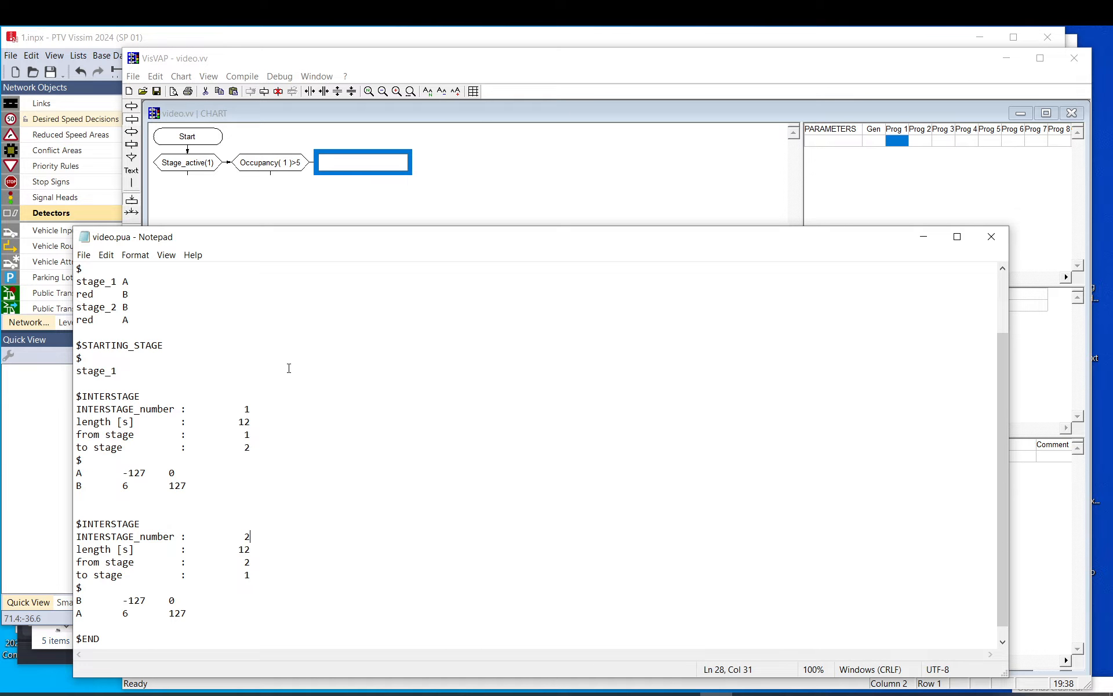
left_click_drag(236, 434, 258, 443)
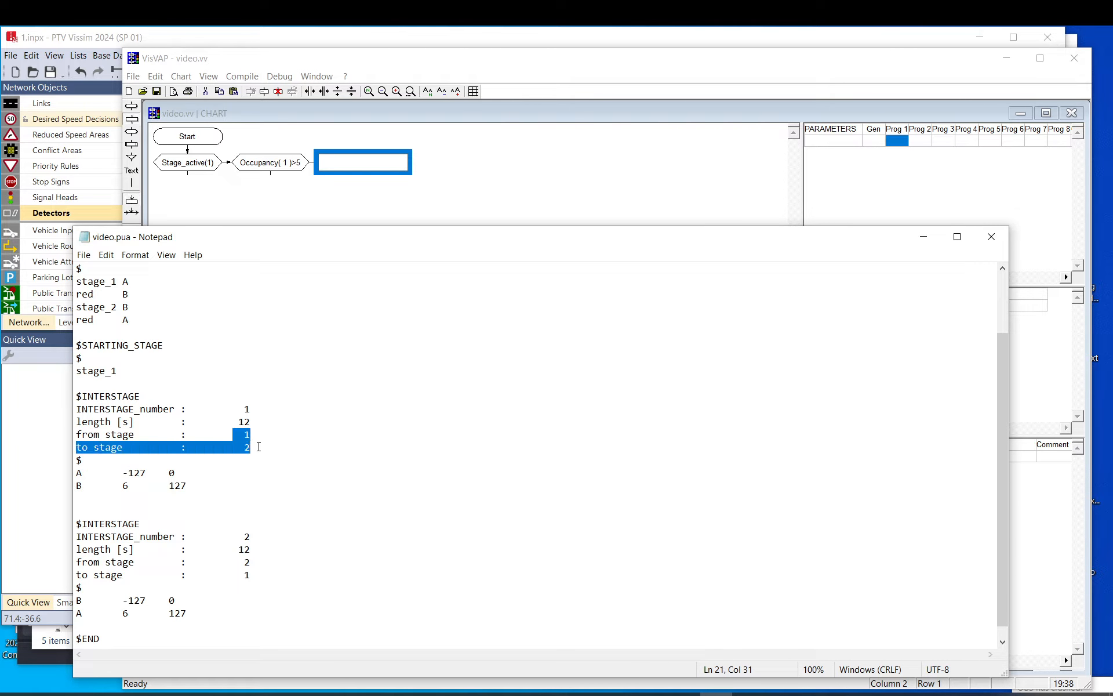
left_click(534, 154)
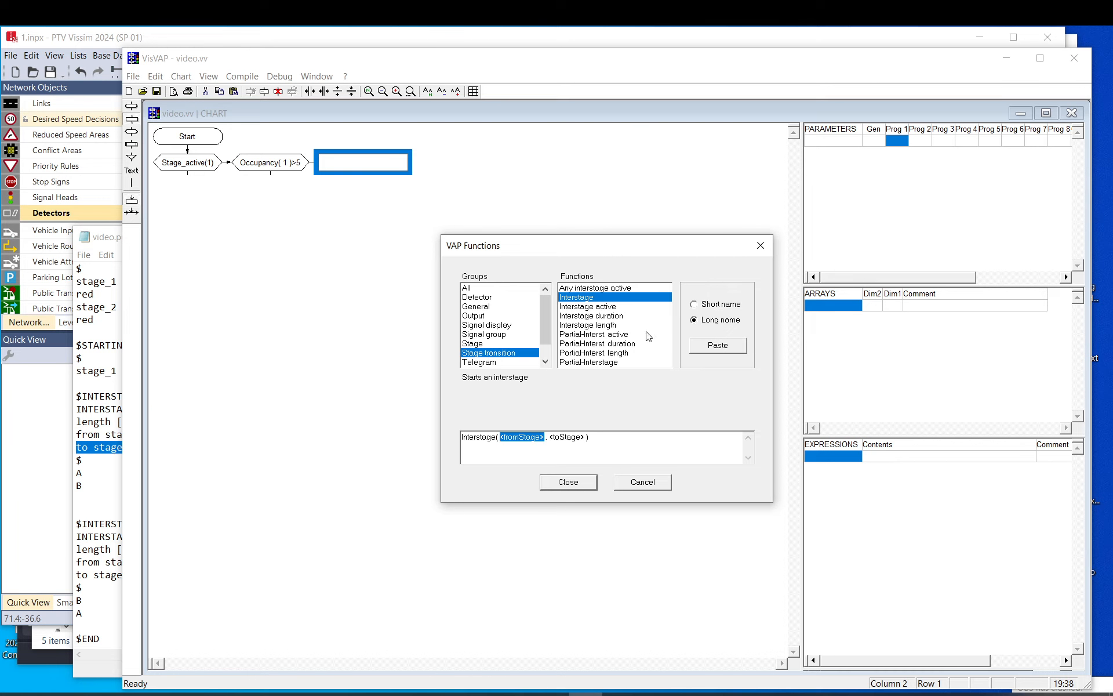
Complete the function with from stage 1 and to stage 2 so the statement reads Interstage( 1, 2)
left_click(548, 438)
double_click(533, 437)
type("1")
double_click(537, 438)
type("2")
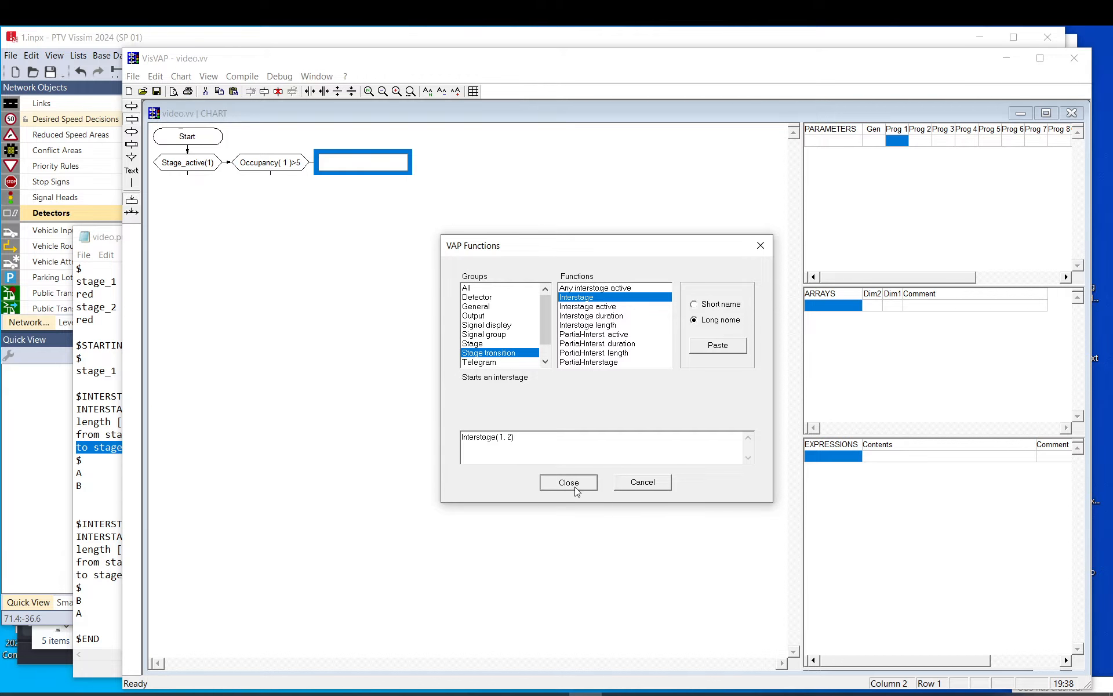
left_click(568, 482)
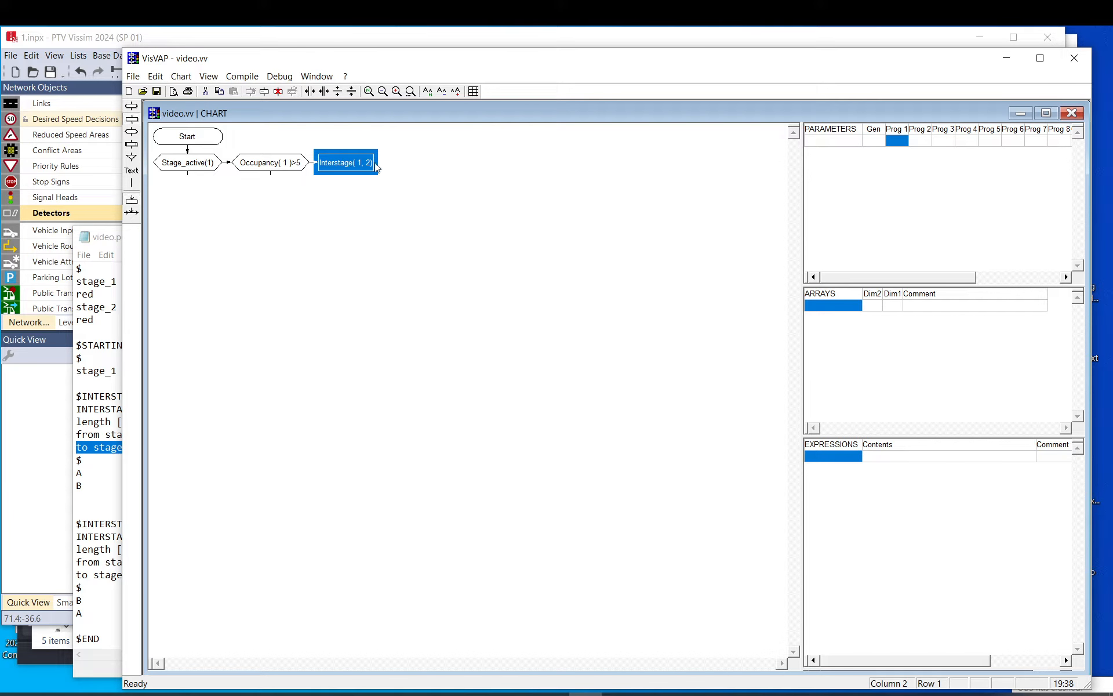
Check the length of interstage 1 in video.pua, returning to the VisVAP chart
left_click(98, 372)
double_click(245, 423)
left_click(343, 187)
Add a condition symbol reading Stage_active(2) directly below the Stage_active(1) condition
left_click(186, 192)
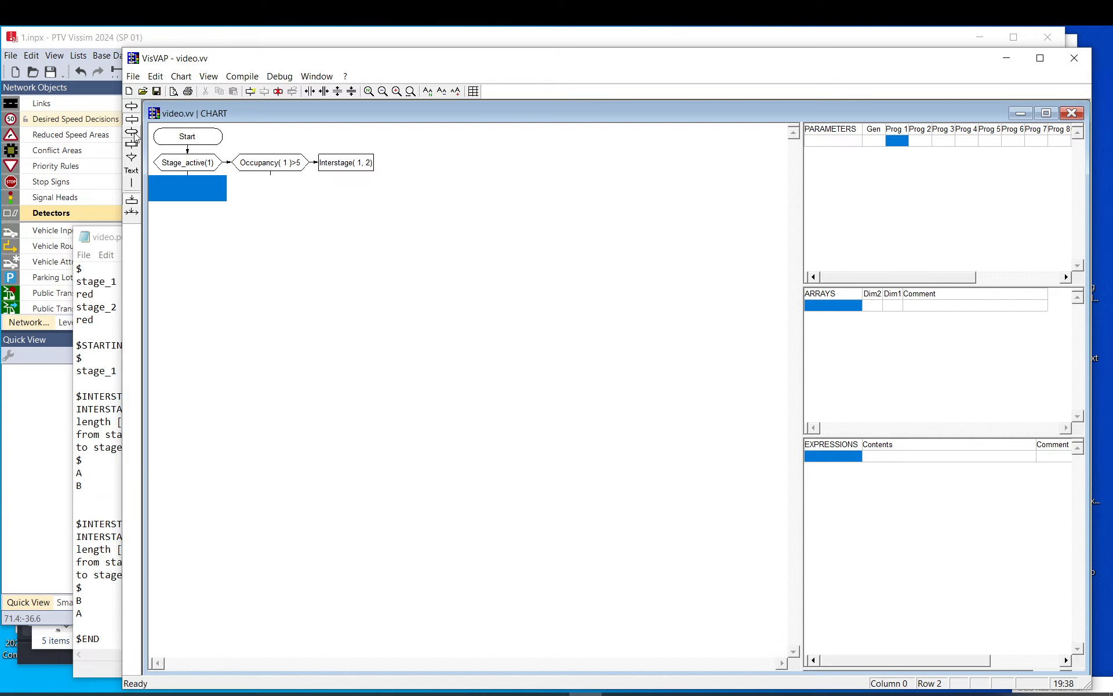
double_click(195, 194)
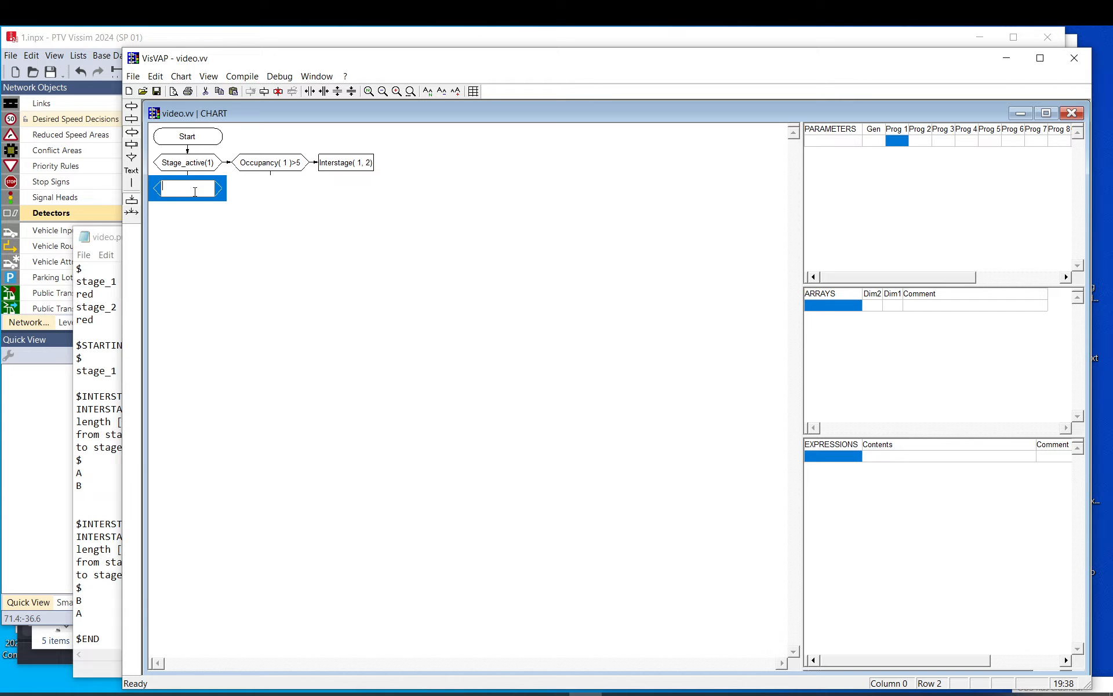
type("Stage_active(2")
left_click(260, 194)
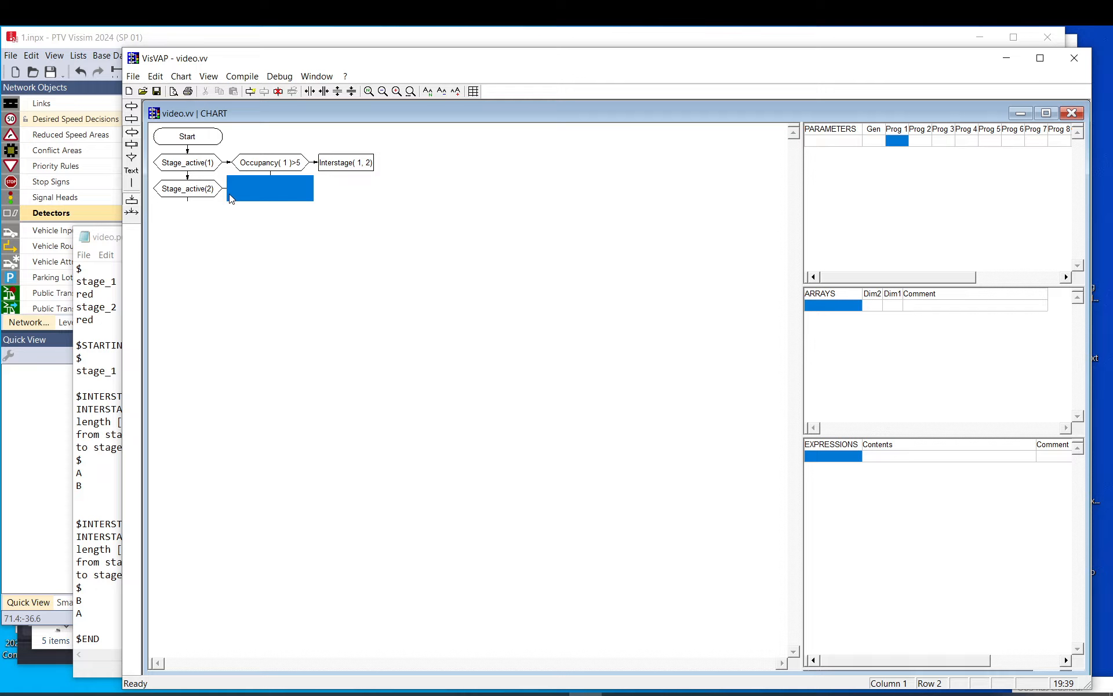
Switch to Vissim and shorten the detector on link 2 to about 4 m, keeping it near the main road
left_click(231, 40)
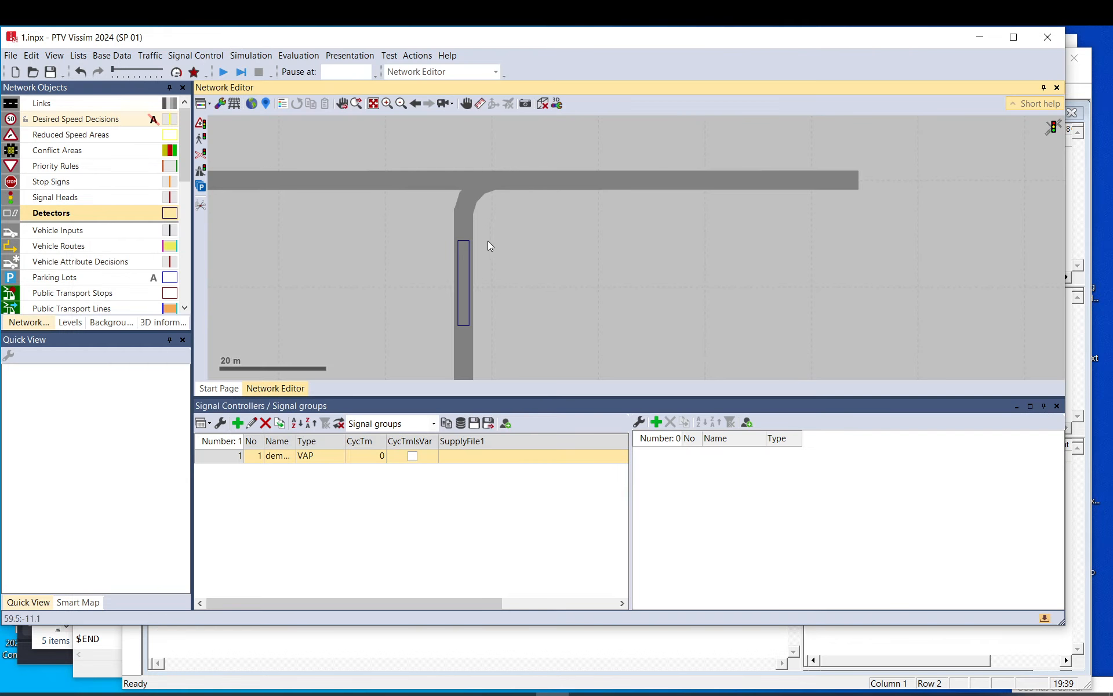
left_click(464, 284)
left_click_drag(464, 324, 464, 260)
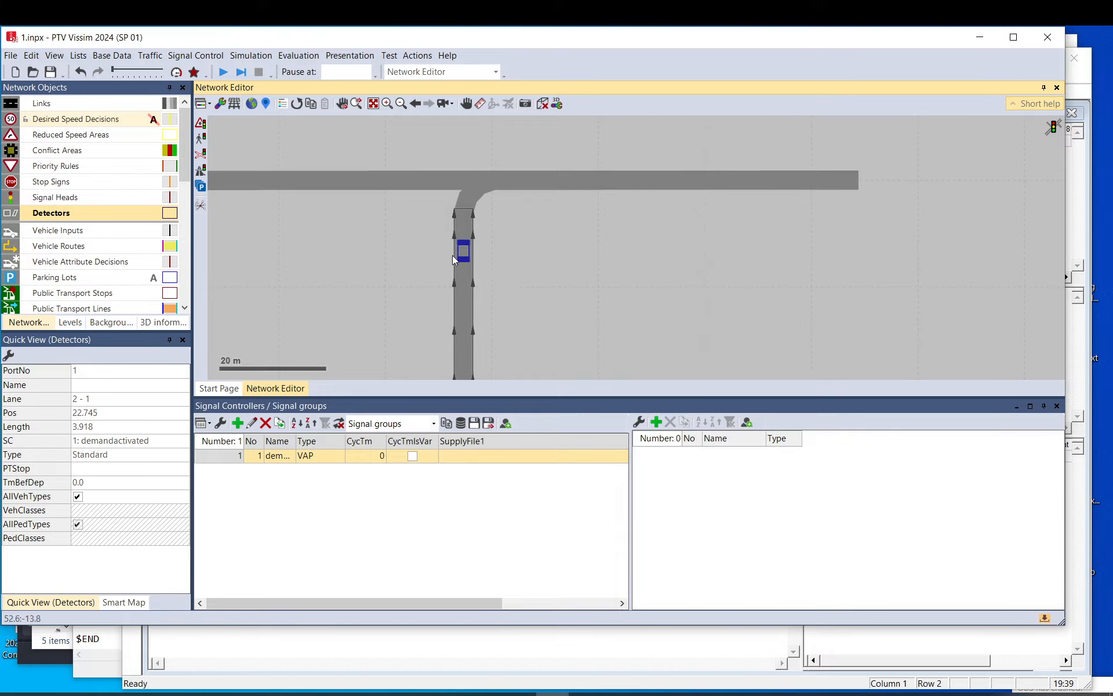
left_click(493, 272)
Place a second detector about 19 m long on link 2 and lengthen it to about 25 m over the short detector
left_click_drag(492, 279, 474, 202)
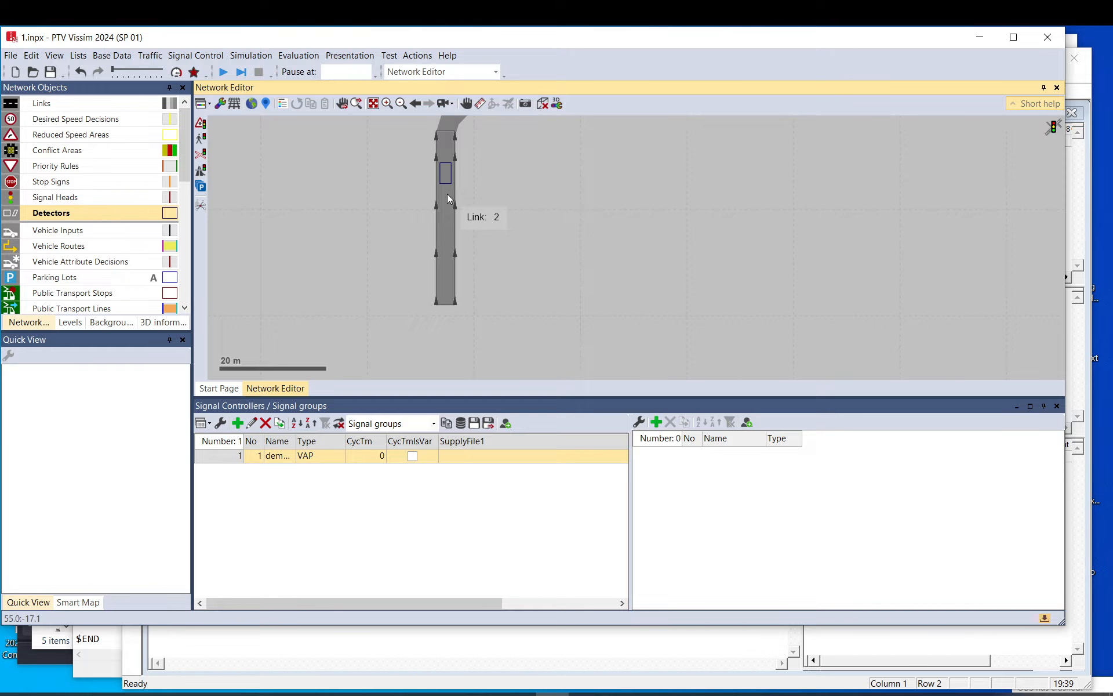
left_click(449, 293)
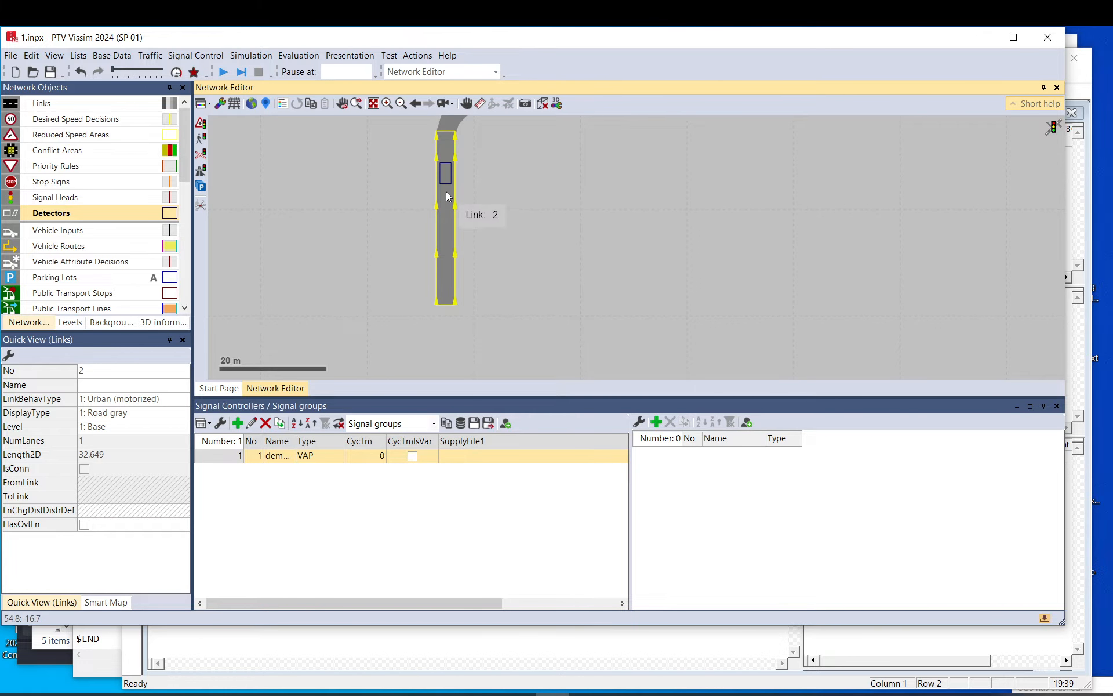
left_click_drag(447, 193, 446, 295)
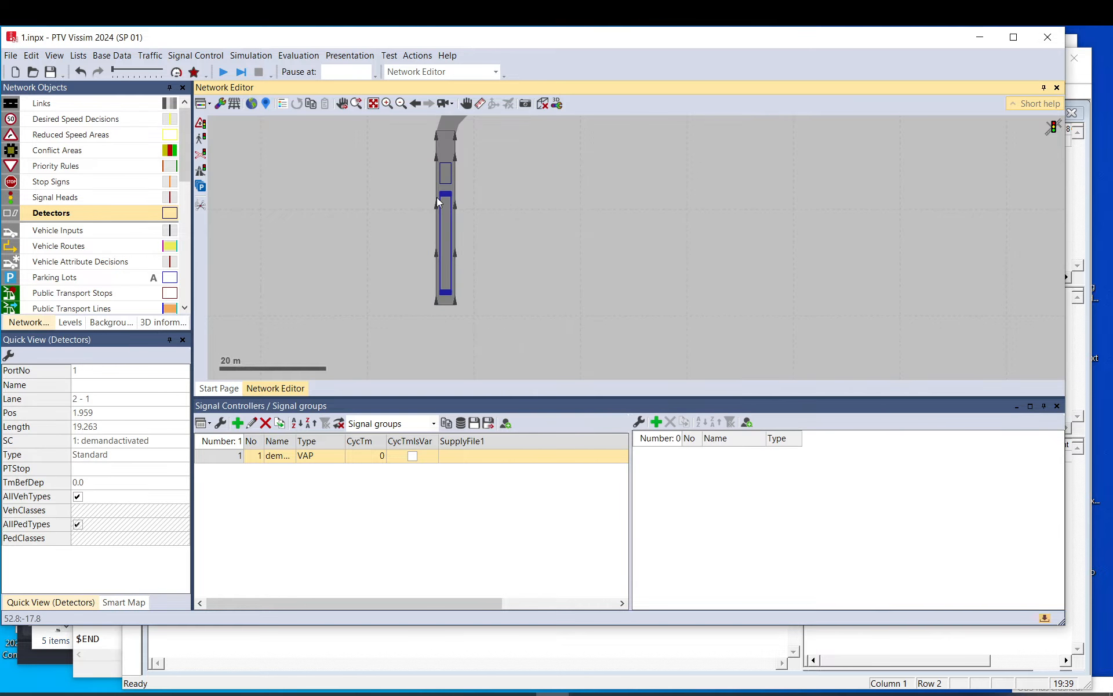
left_click_drag(447, 193, 448, 161)
left_click(511, 203)
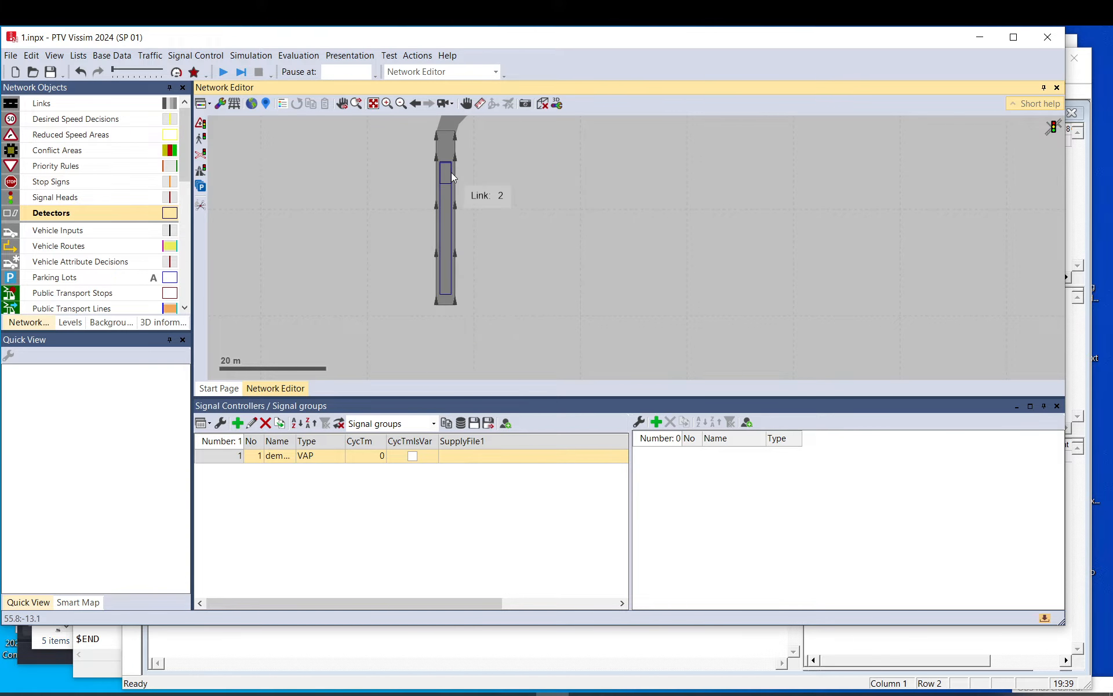
Extend the free end of link 2 further away from the main road
left_click_drag(491, 187, 482, 252)
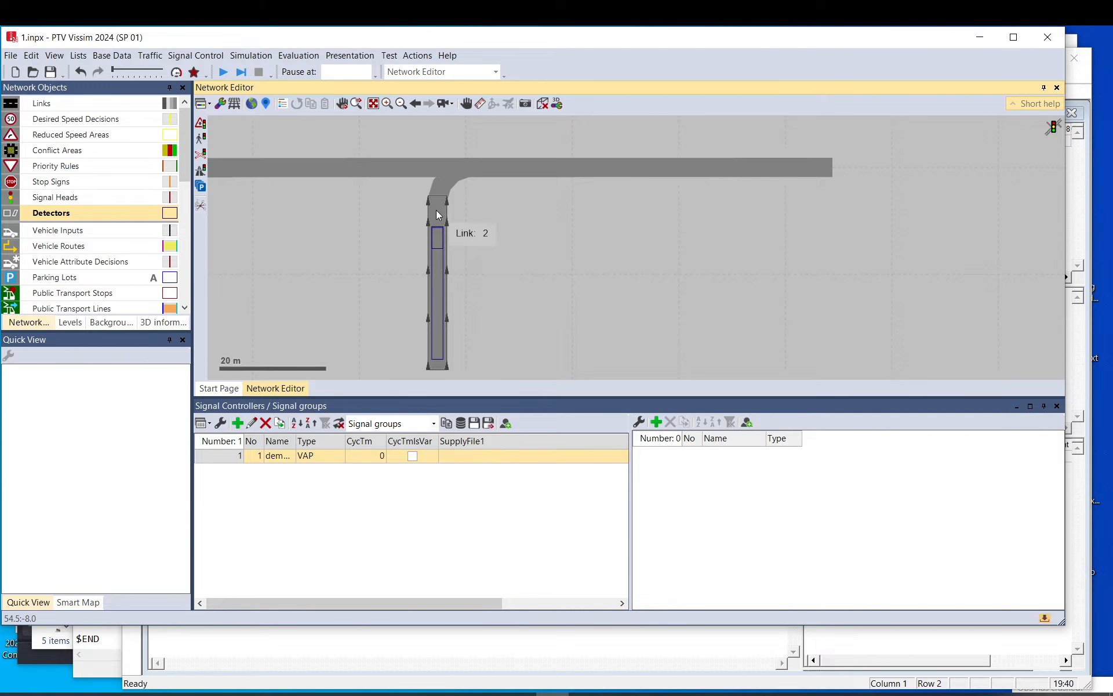
scroll(441, 211, "down", 2)
scroll(435, 202, "down", 1)
left_click_drag(441, 244, 461, 139)
left_click(42, 103)
left_click(440, 166)
left_click_drag(439, 172, 439, 369)
left_click(473, 154)
Lengthen the second detector along the extended link 2 to about 79 m
left_click(440, 155)
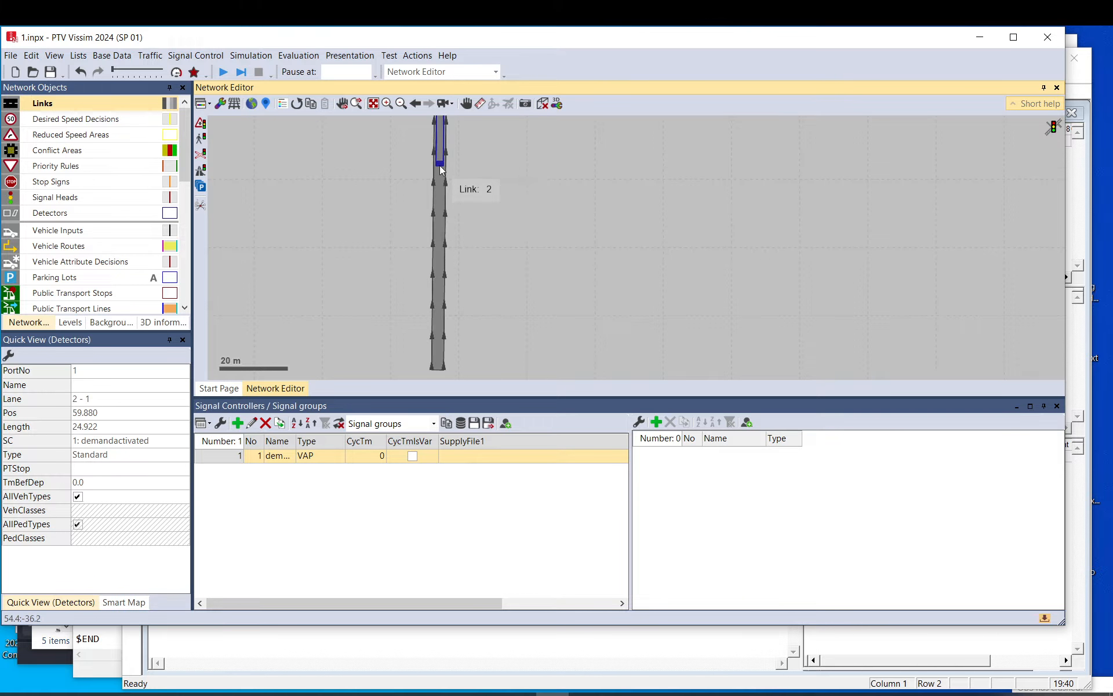
left_click_drag(439, 165, 443, 350)
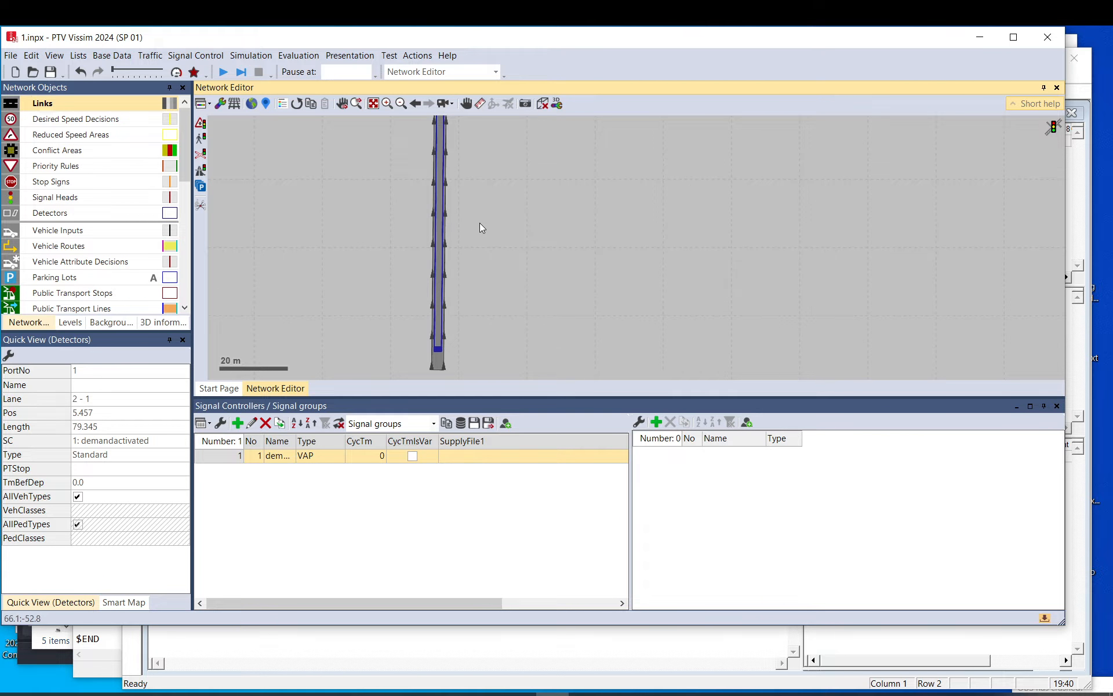
left_click(472, 204)
left_click_drag(472, 205, 447, 227)
scroll(442, 229, "down", 1)
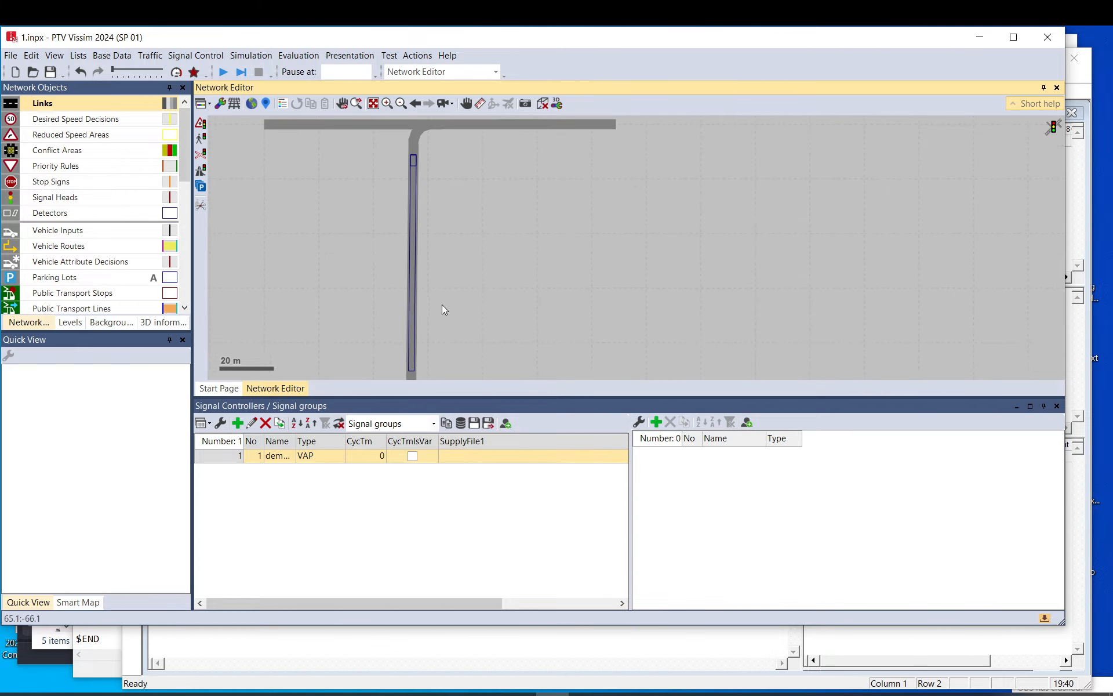
left_click_drag(442, 308, 442, 294)
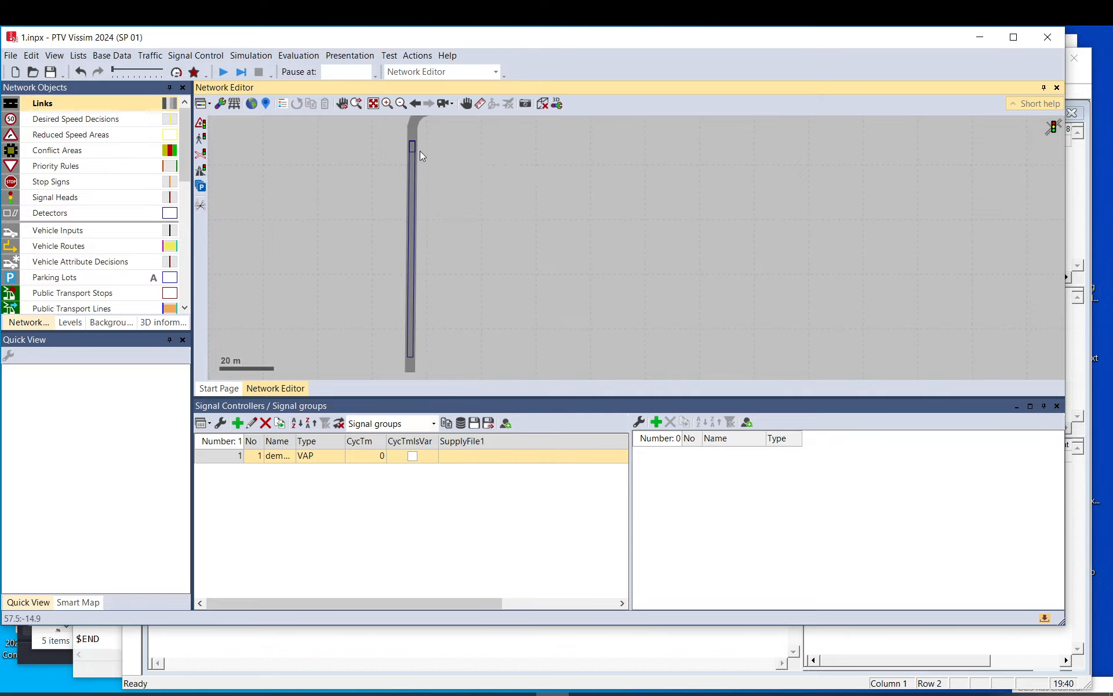
left_click_drag(420, 151, 447, 189)
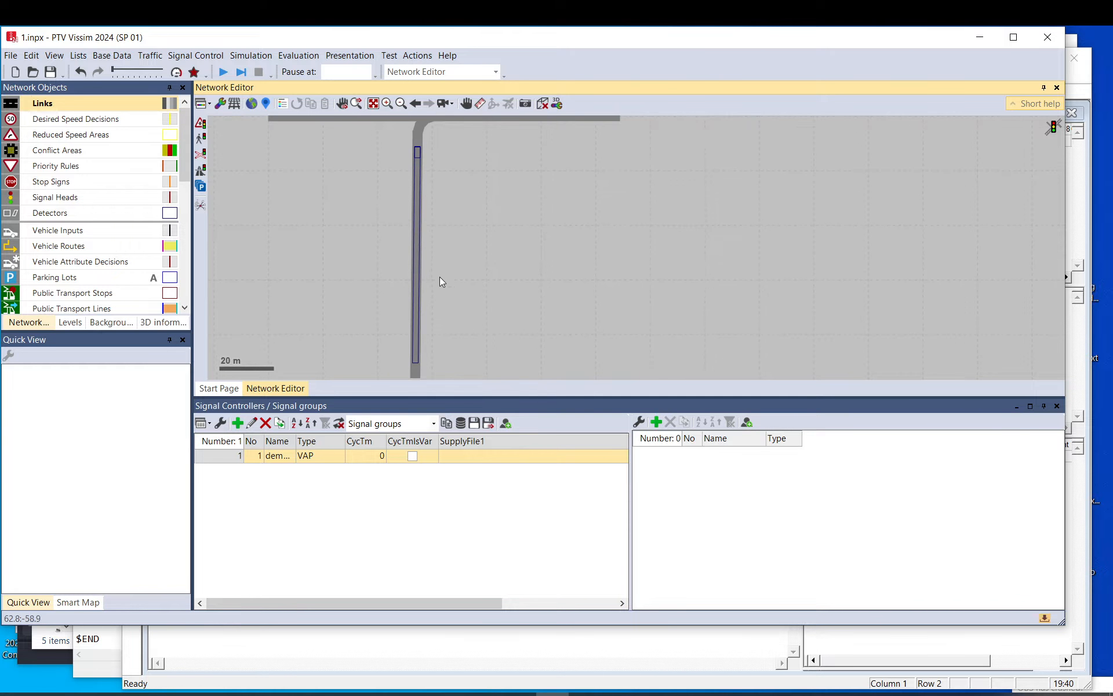
Shorten the second detector on link 2 by moving its far end back towards the main road
left_click(414, 338)
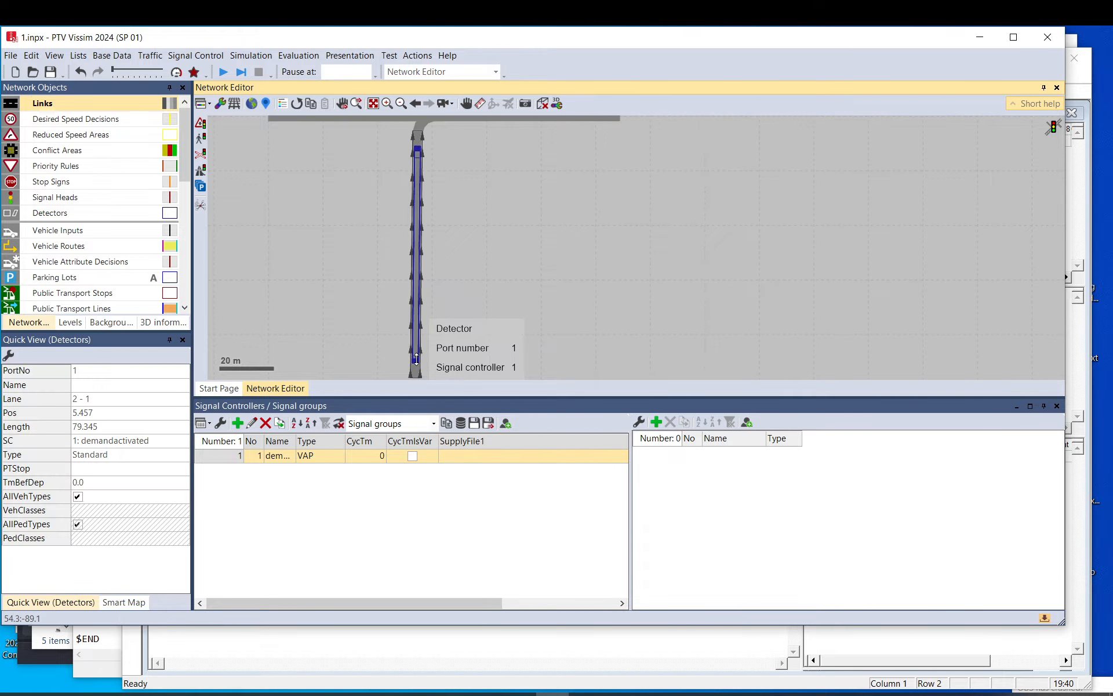
left_click_drag(417, 366, 419, 227)
left_click(476, 224)
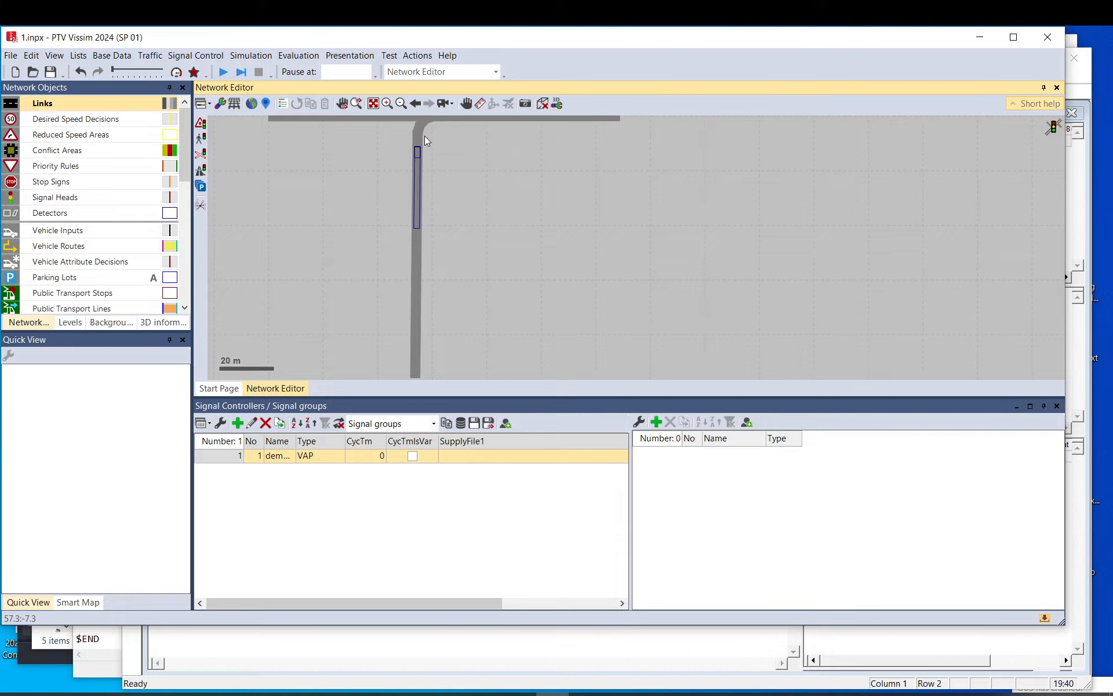
Switch to VisVAP and add the condition Occupancy(2)>0 beside Stage_active(2)
left_click(157, 644)
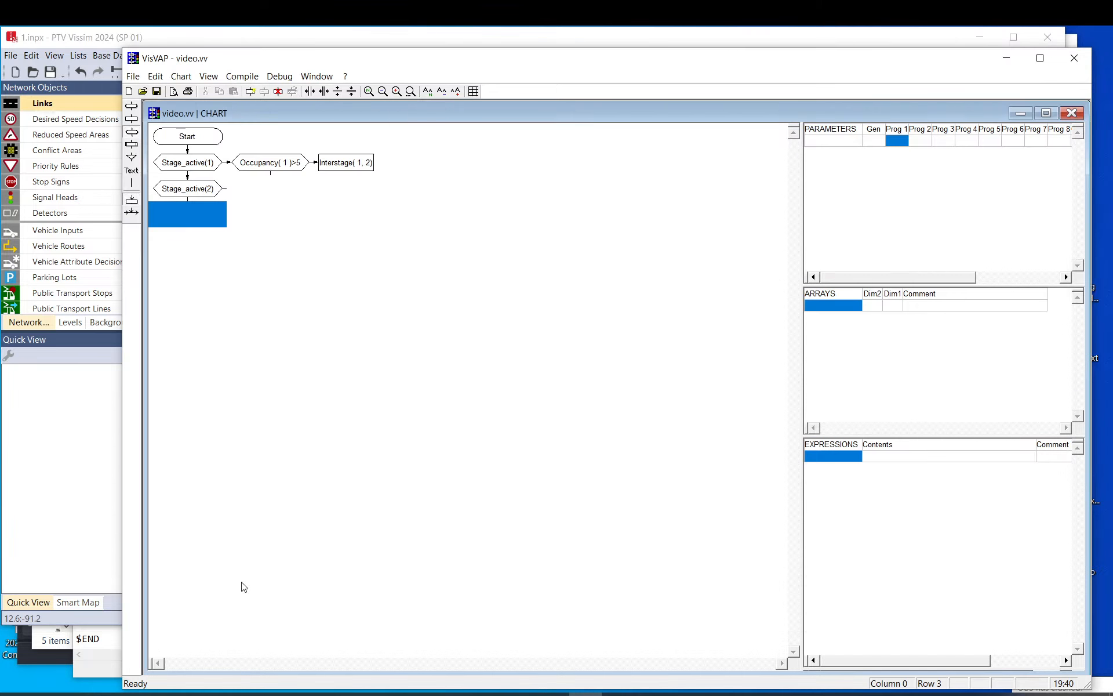
left_click(254, 196)
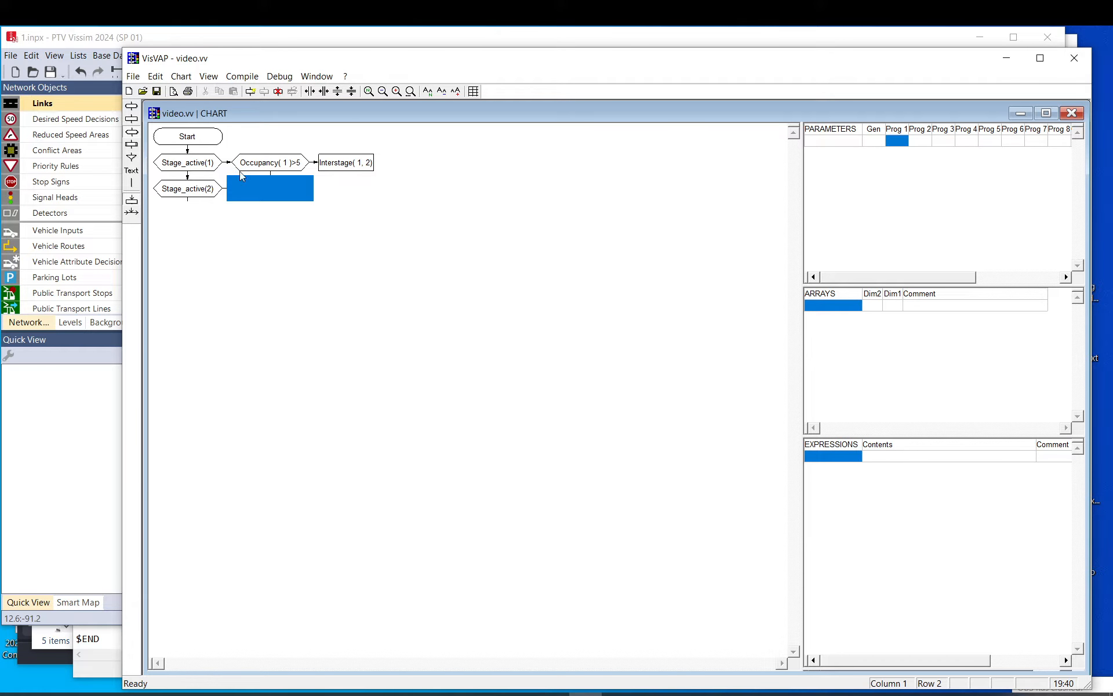
double_click(279, 192)
type("Occupancy(2)>0")
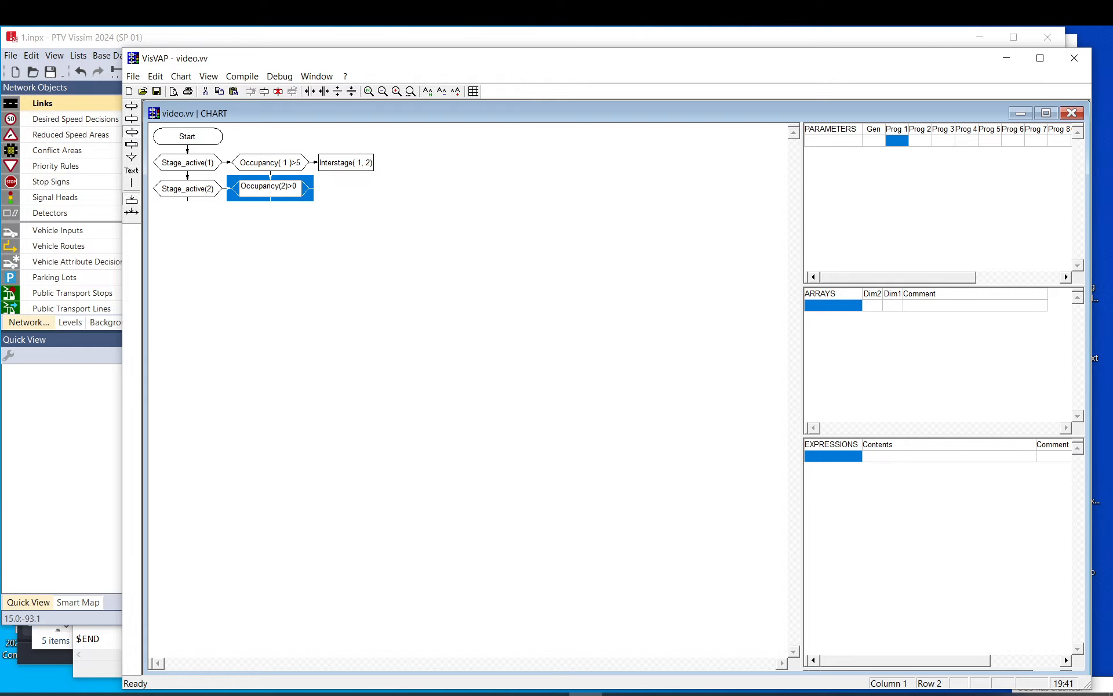
key("Return")
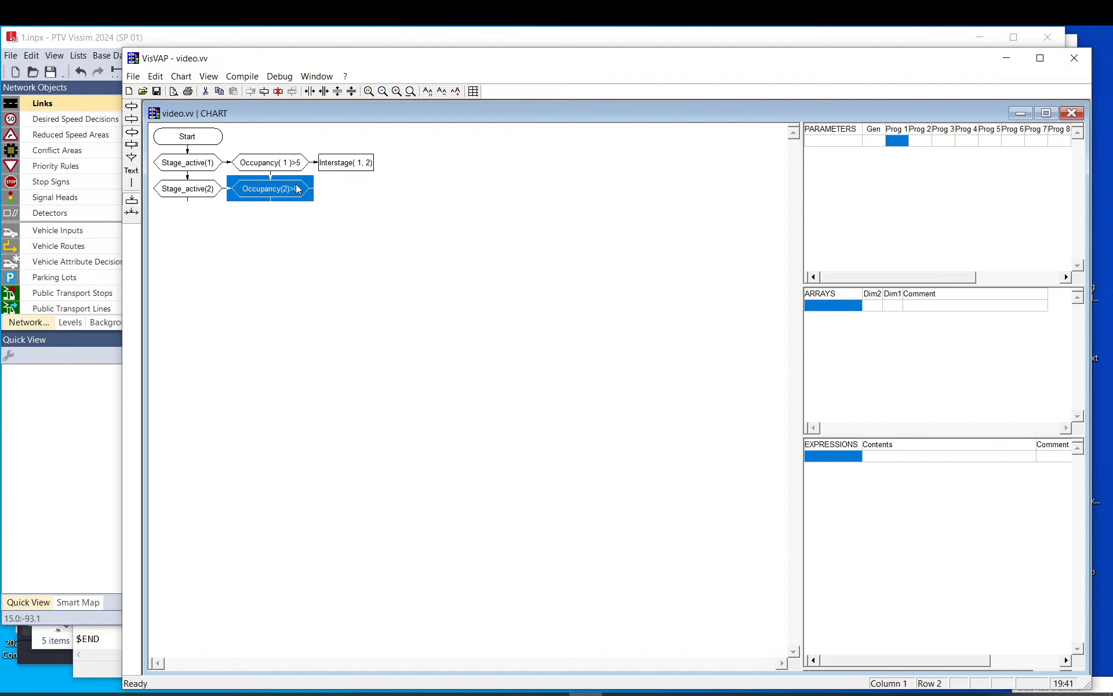
Add the statement Interstage(2,1) below the Occupancy(2)>0 condition and compare it with interstage 2 in video.pua
left_click(131, 119)
double_click(288, 213)
type("Inter")
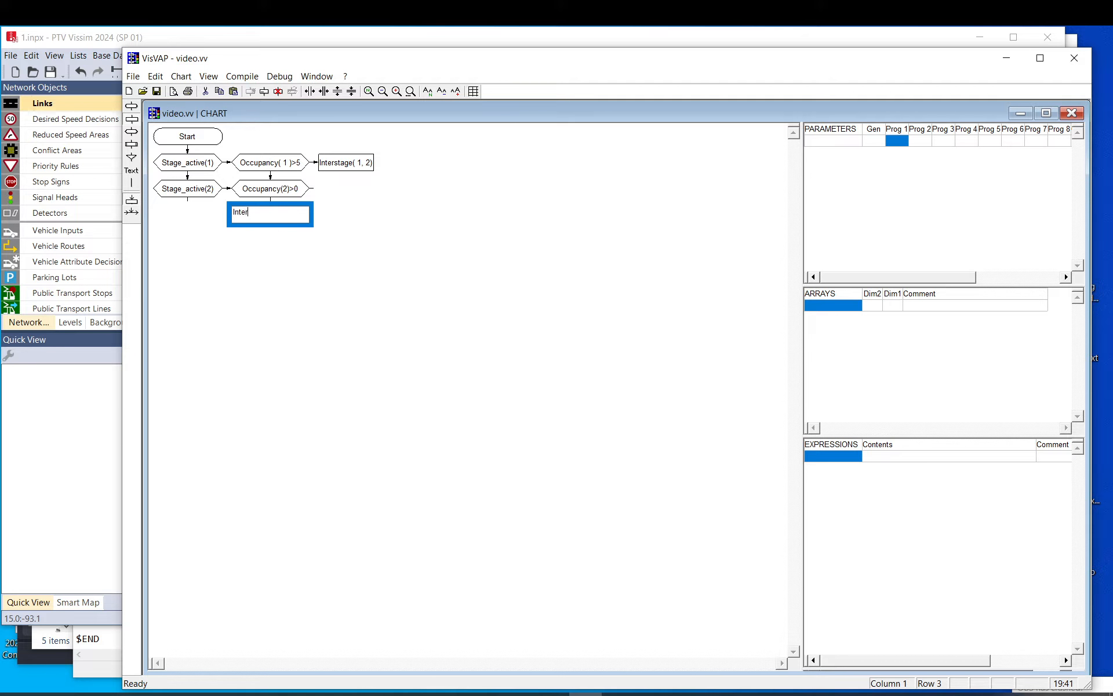
type("stage(2,1")
key("Return")
left_click(106, 638)
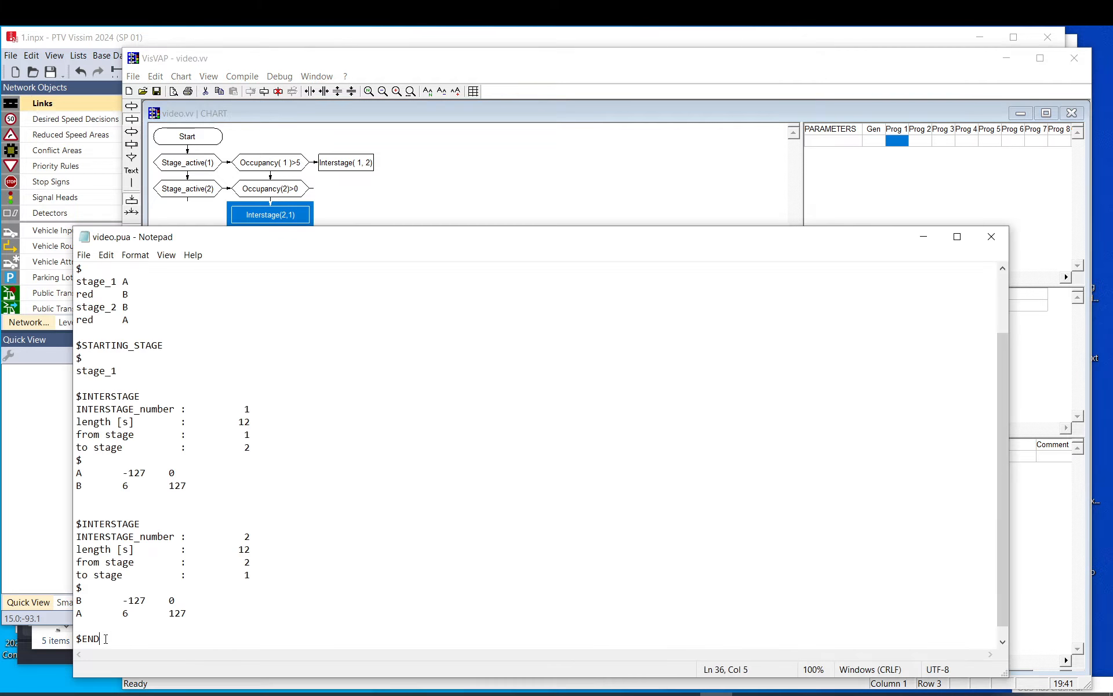
left_click_drag(77, 523, 286, 616)
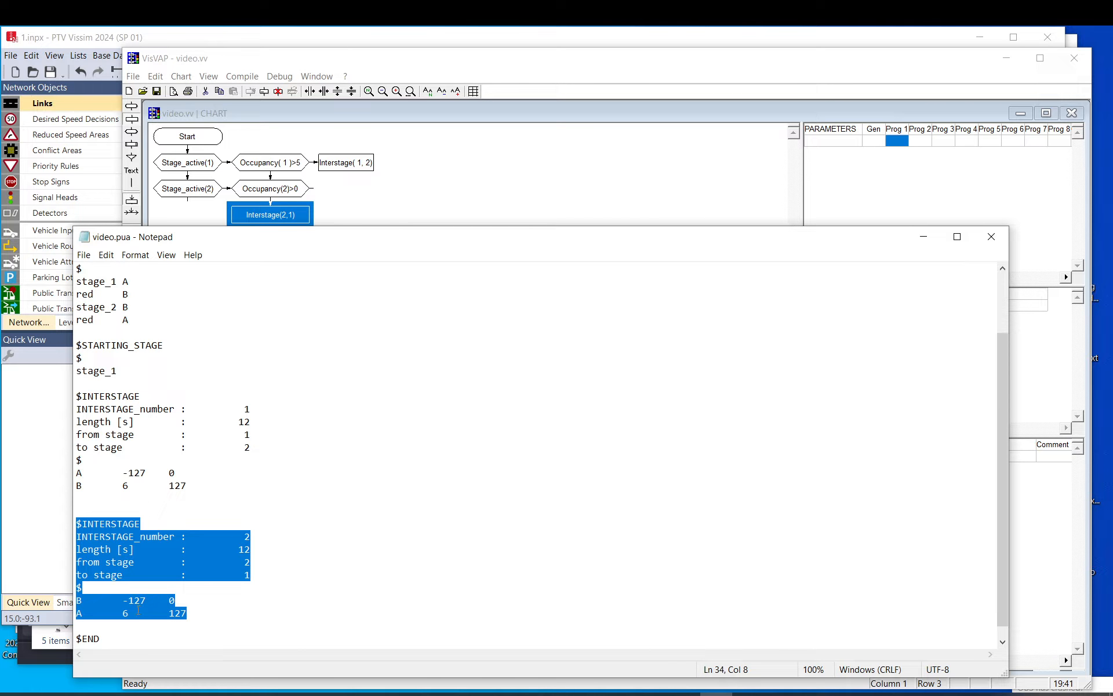
Examine the signal group B and A rows of interstage 2 in video.pua against the Stage_active(2) branch of the VisVAP chart
left_click(93, 610)
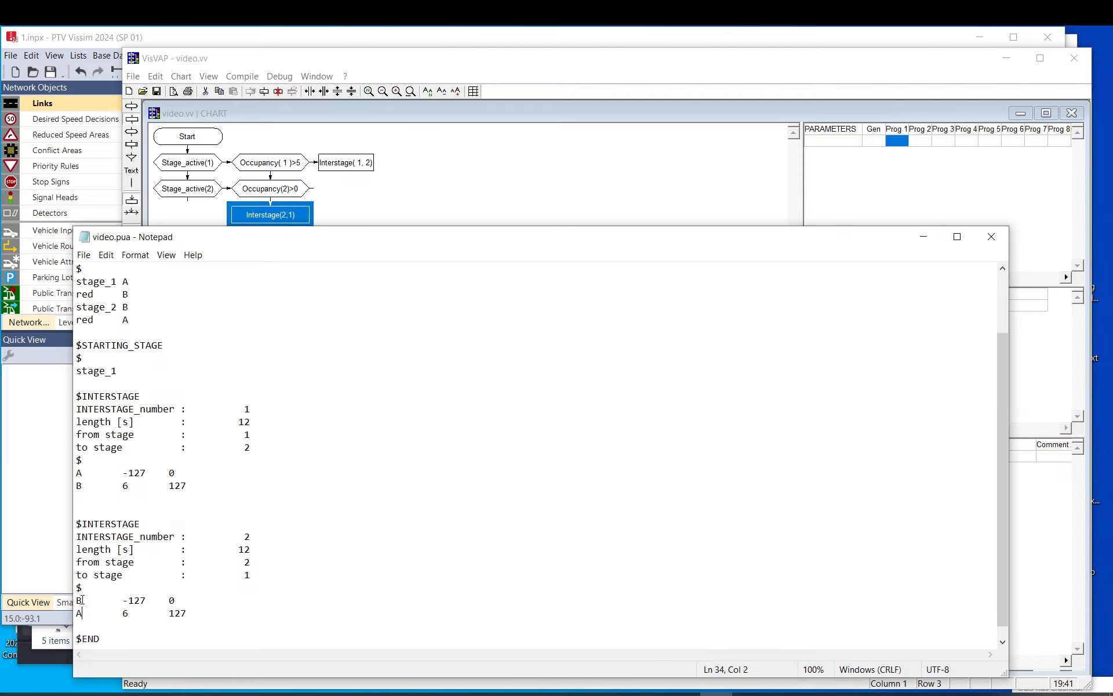
left_click_drag(77, 601, 175, 601)
left_click(325, 58)
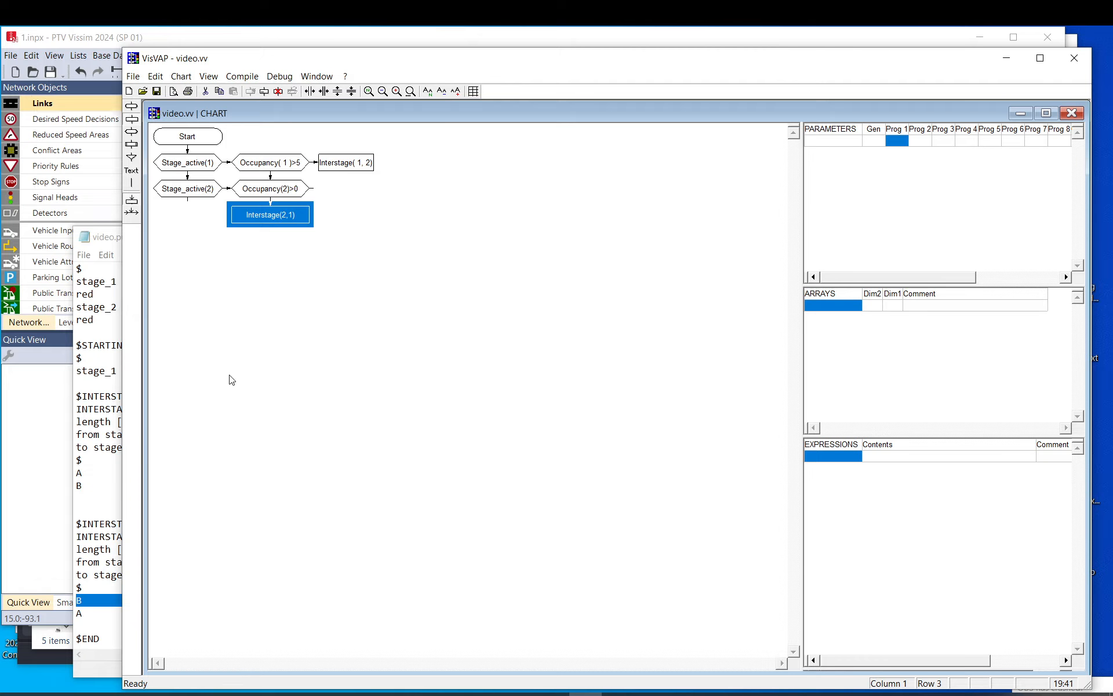
left_click_drag(107, 677, 120, 659)
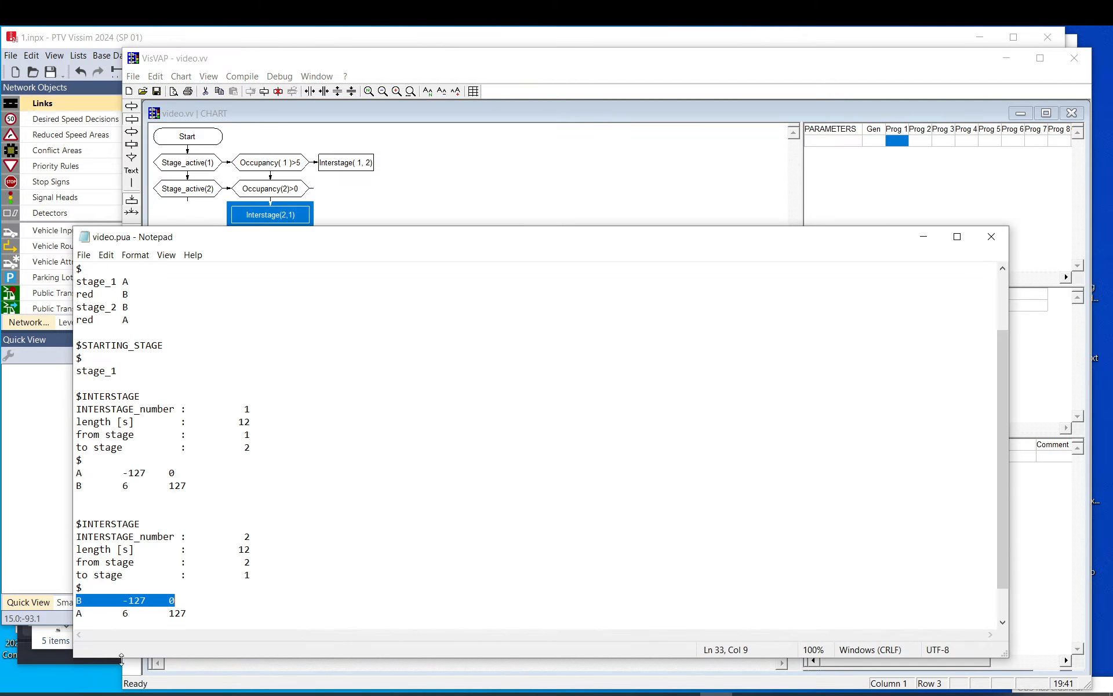
left_click(200, 671)
left_click(365, 249)
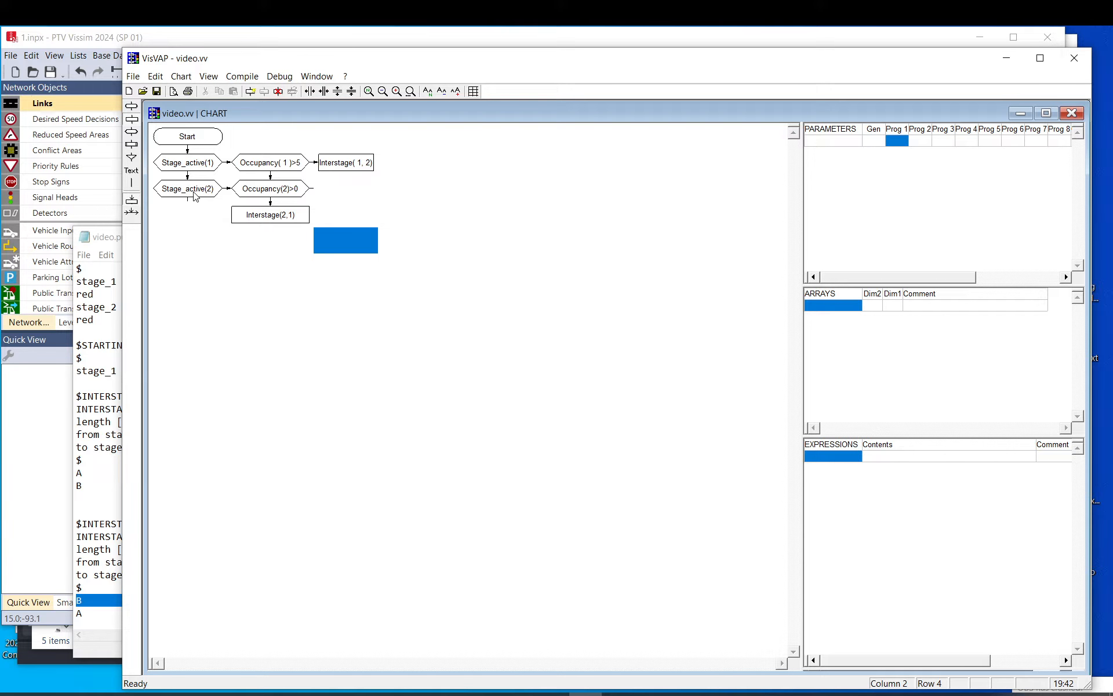
left_click_drag(192, 195, 282, 195)
left_click(283, 195)
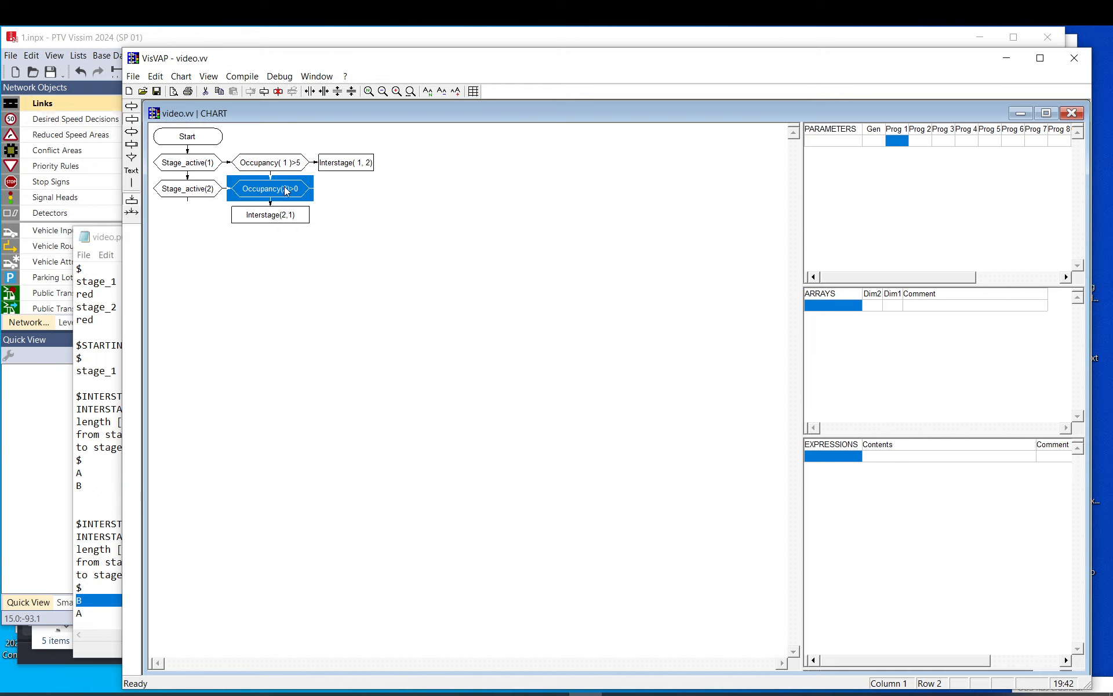
left_click(413, 197)
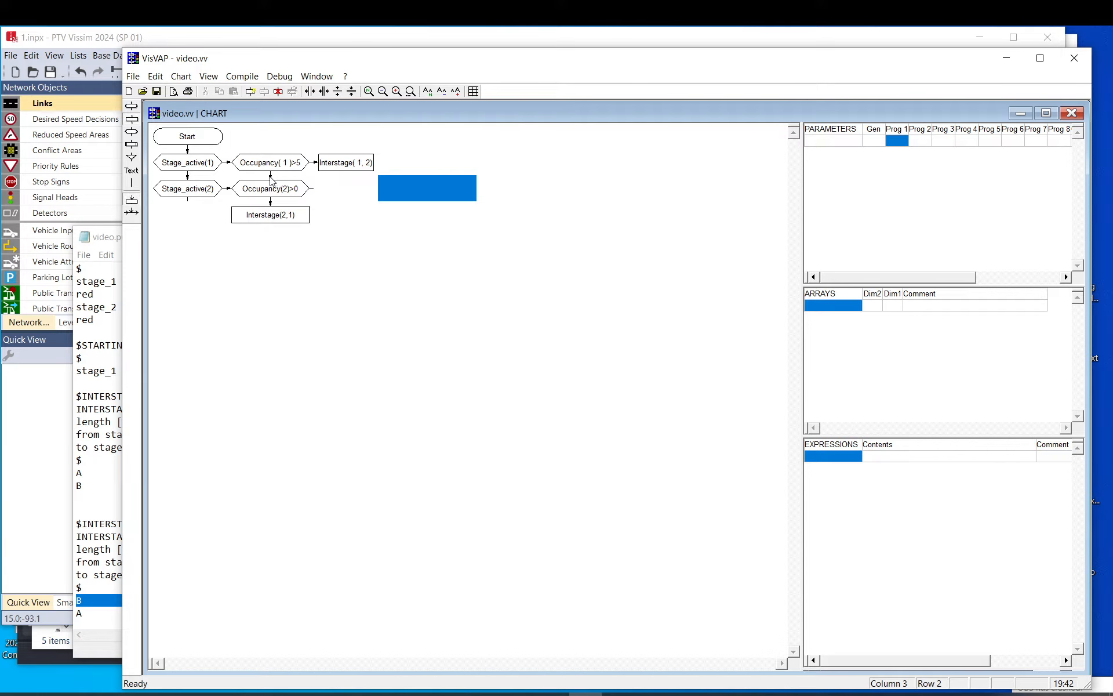
Insert an empty row above Stage_active(2) and delete the connecting lines in its first two cells
left_click(227, 181)
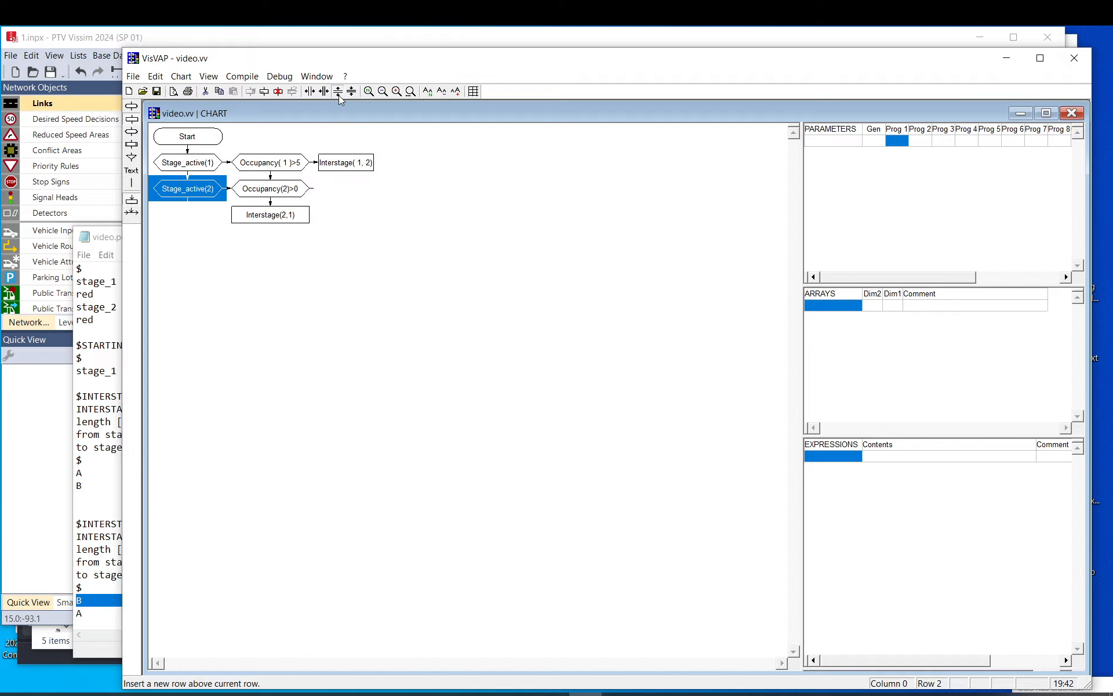
left_click(337, 91)
left_click_drag(281, 188, 193, 187)
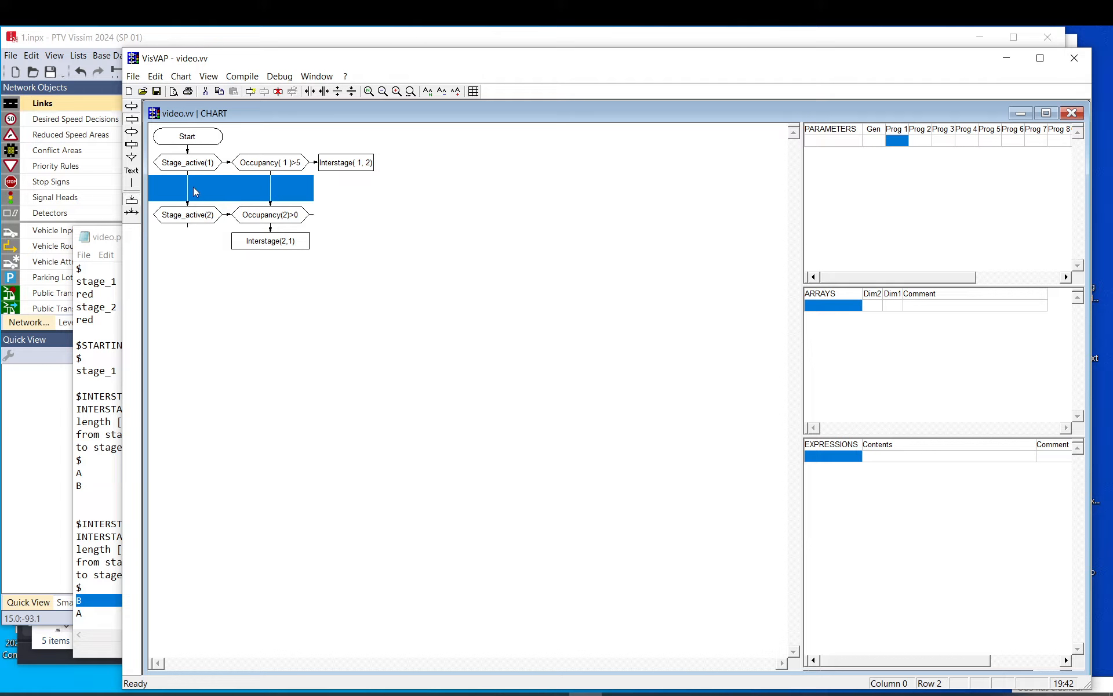
key("Delete")
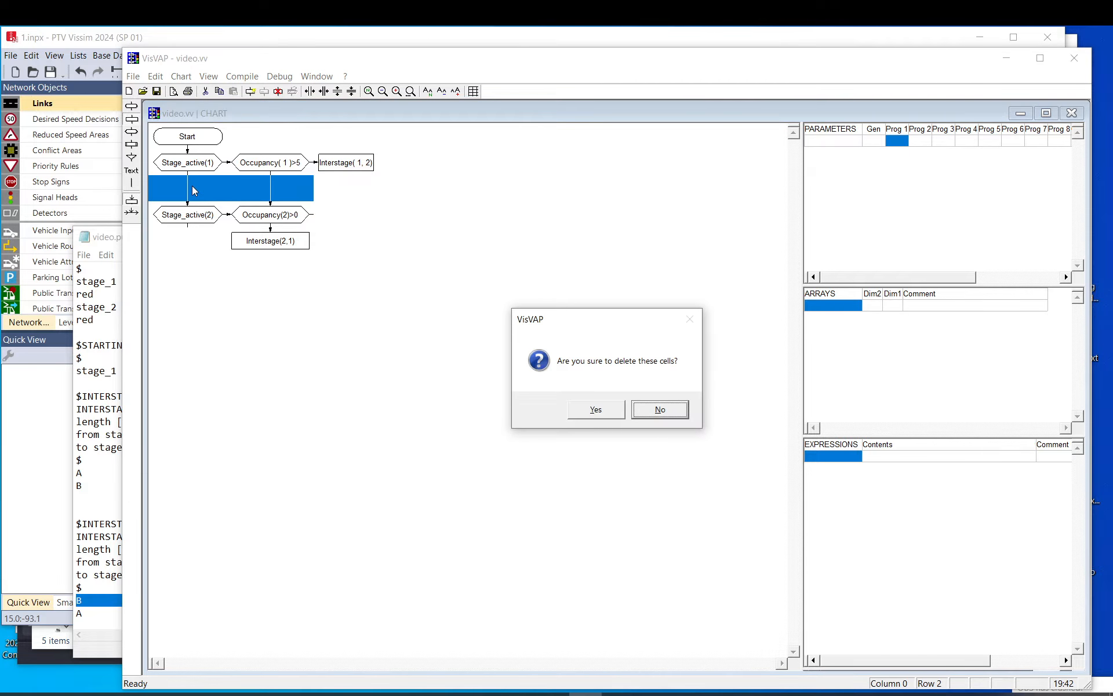
left_click(607, 413)
left_click(392, 266)
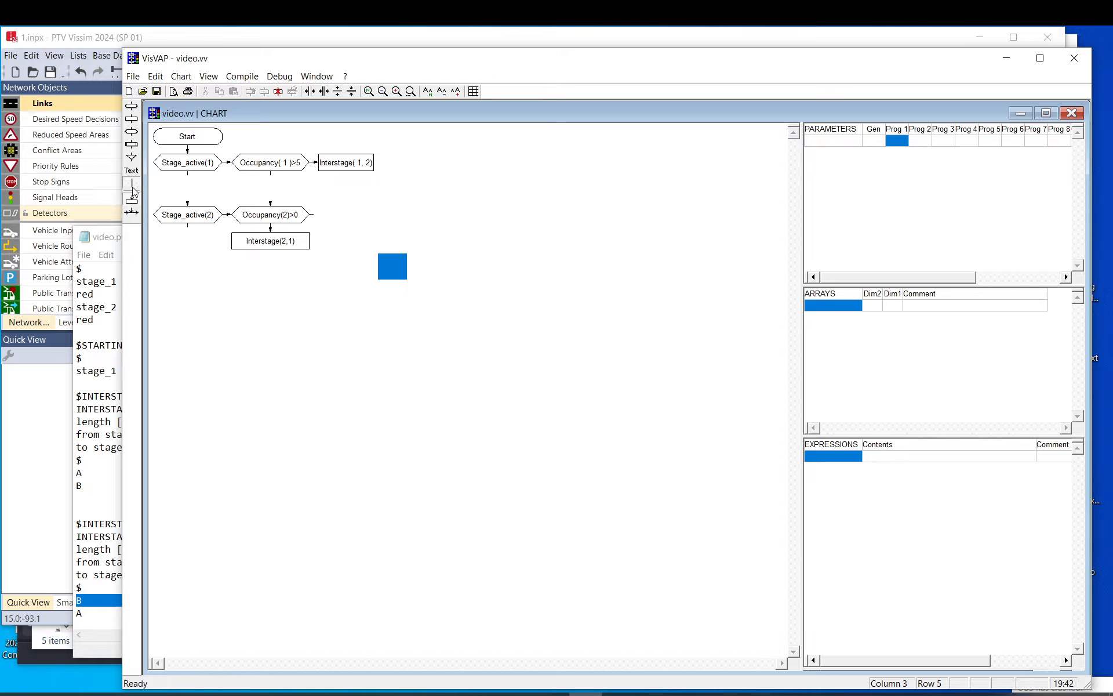
Add a Stop terminal two rows below Stage_active(2) in the first column of the chart
left_click(274, 168)
left_click(189, 167)
left_click(189, 144)
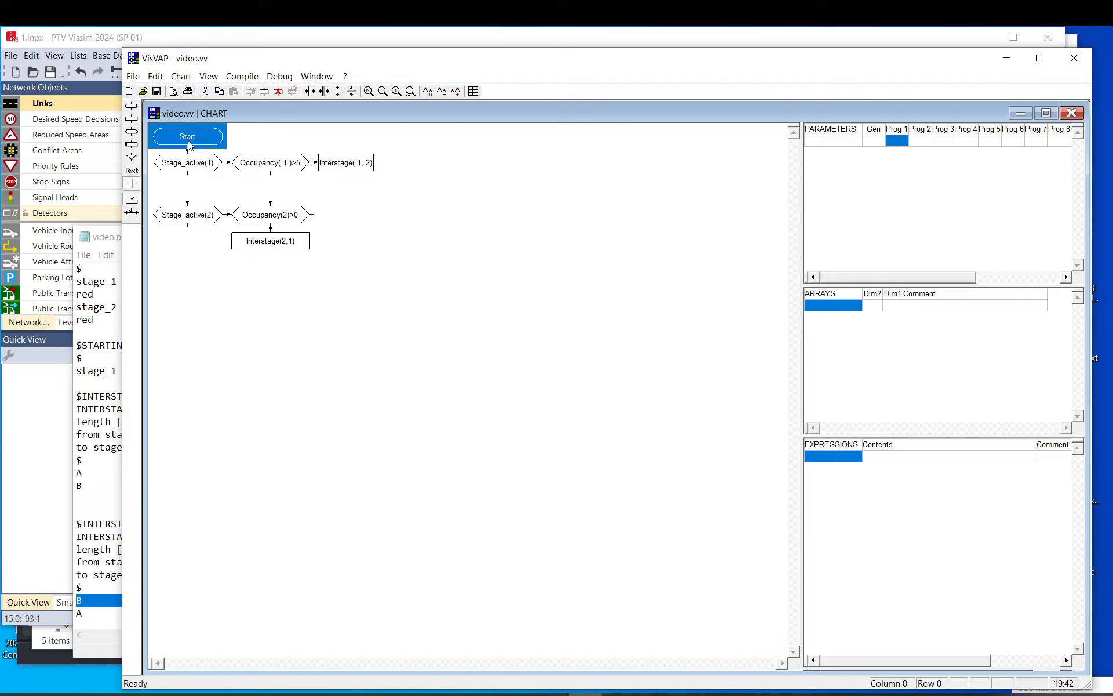
left_click(132, 107)
left_click(187, 266)
Draw vertical connecting lines from Stage_active(1) to Stage_active(2) and from Stage_active(2) to Stop
left_click(131, 183)
left_click(188, 188)
left_click(187, 240)
left_click(131, 183)
left_click(271, 292)
Compare the Stage_active(1) branch with main road link 1 in the Vissim network, and return to VisVAP
left_click(266, 163)
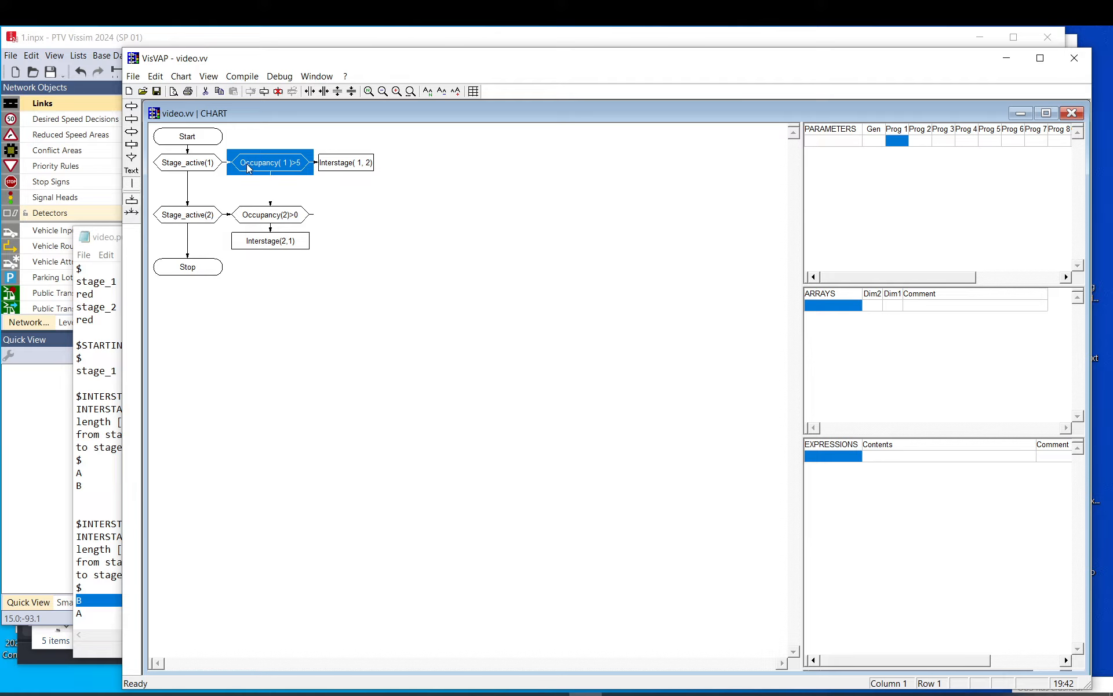
left_click(194, 170)
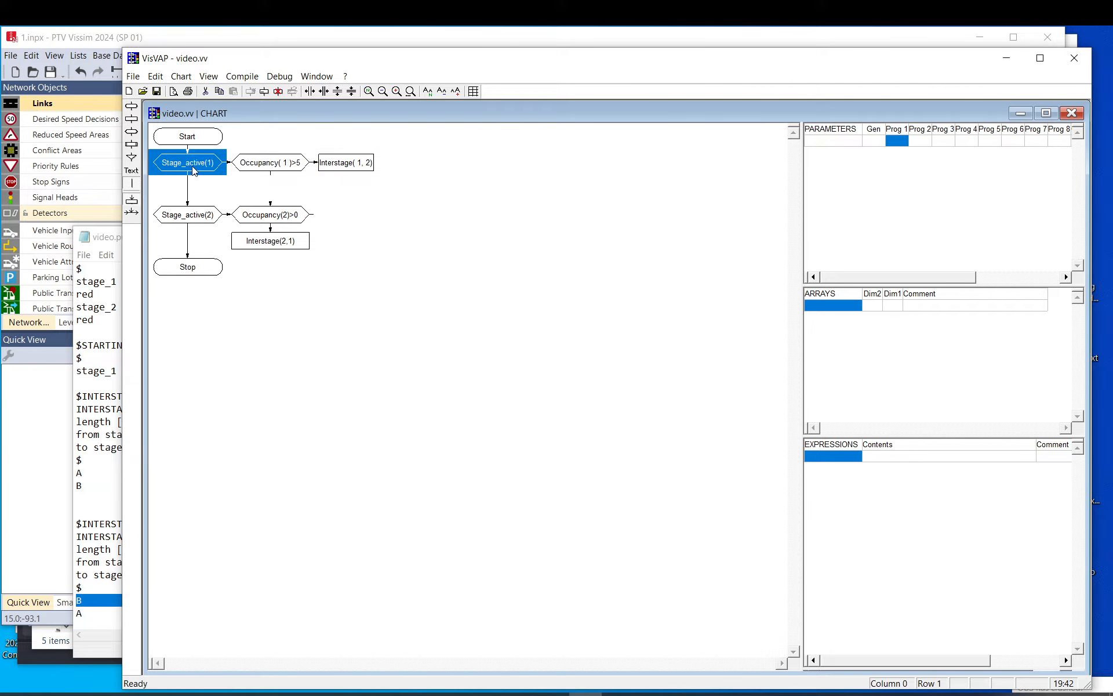
left_click(286, 41)
left_click_drag(322, 166, 315, 212)
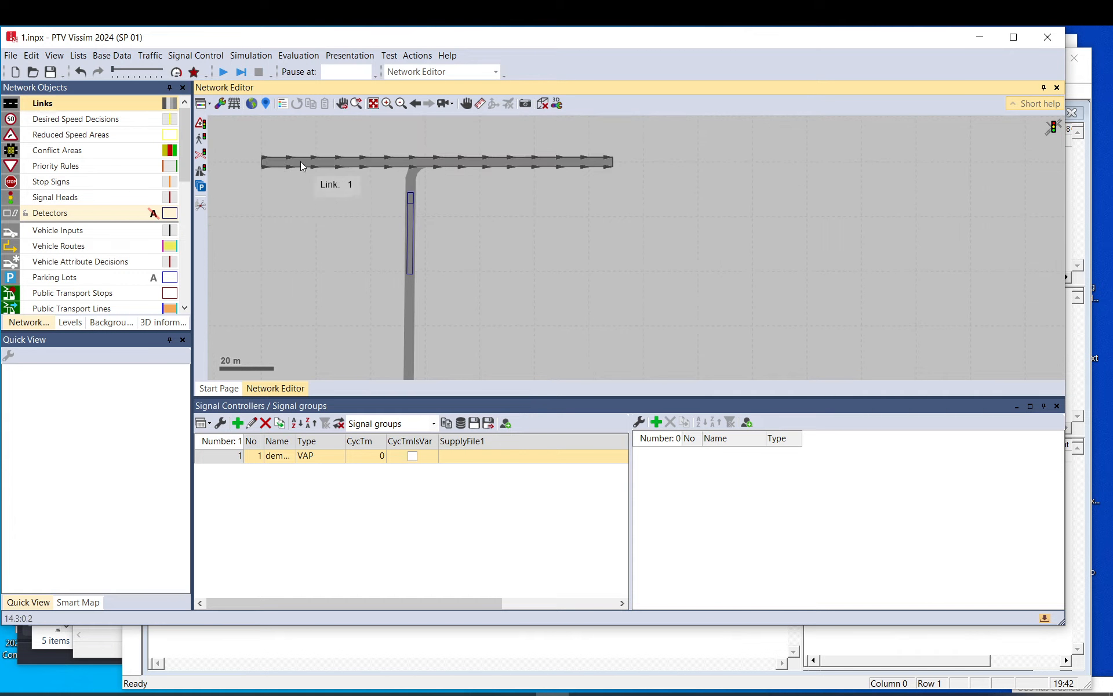
left_click(205, 646)
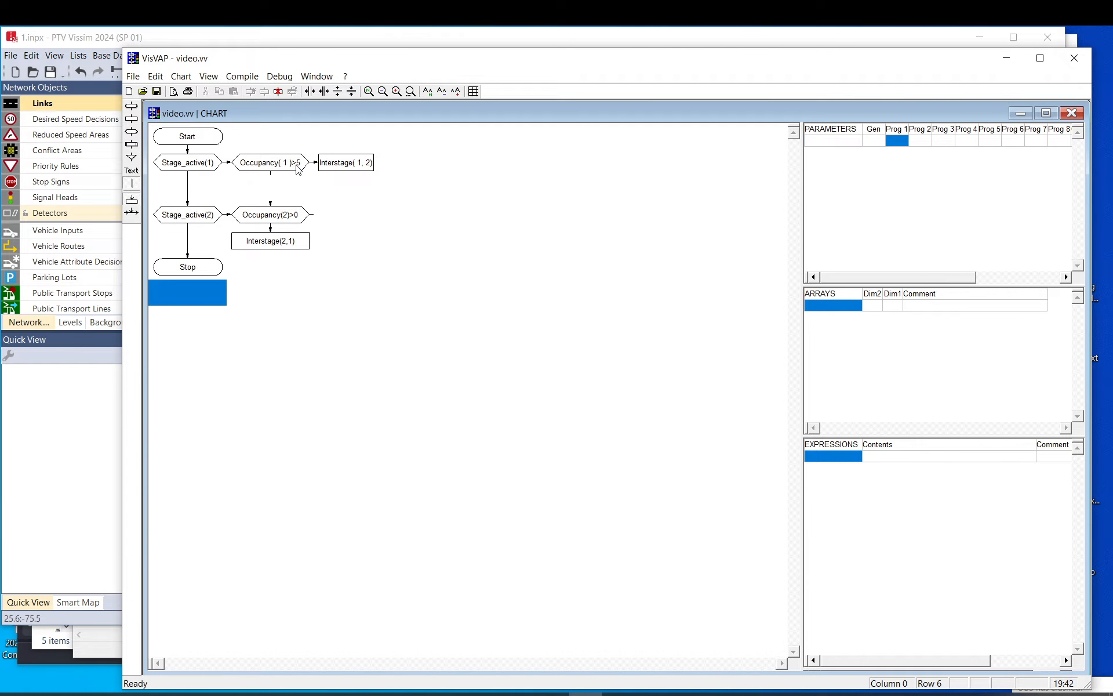
Connect the outputs of Interstage(1,2) and Occupancy(1)>5 to the line leading down to Stage_active(2)
left_click(346, 163)
left_click(188, 189, "ctrl")
left_click(133, 184)
left_click(271, 163)
left_click(270, 188, "ctrl")
left_click(133, 183)
left_click(392, 215)
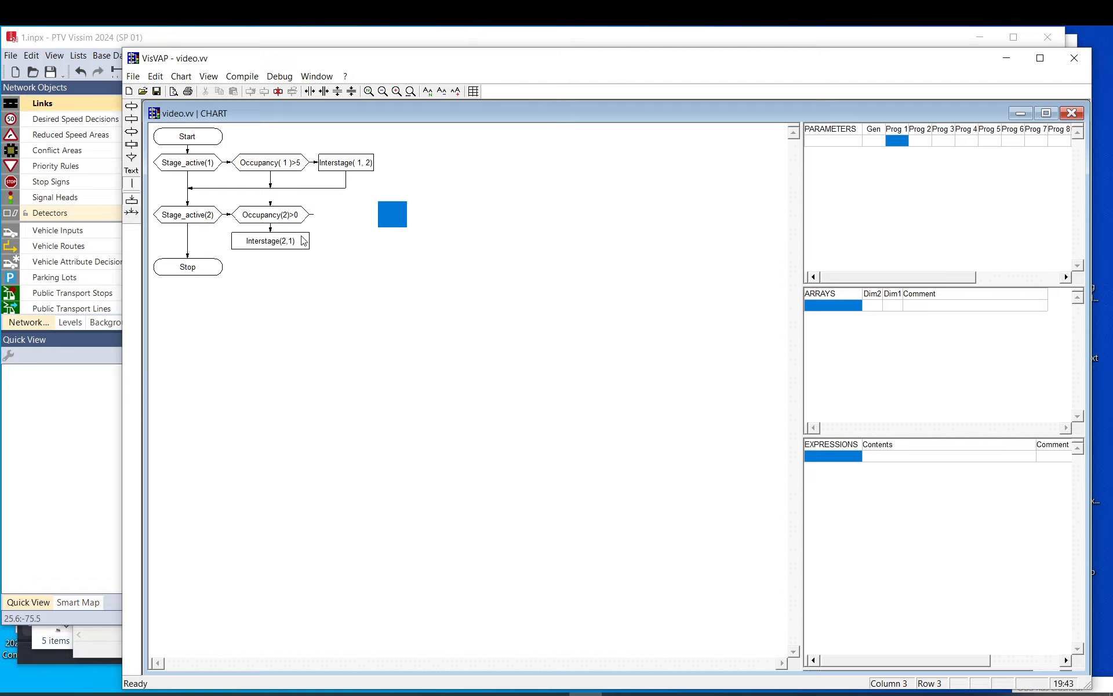
Review the Stage_active(2) branch and insert an empty row above Stop
left_click(190, 215)
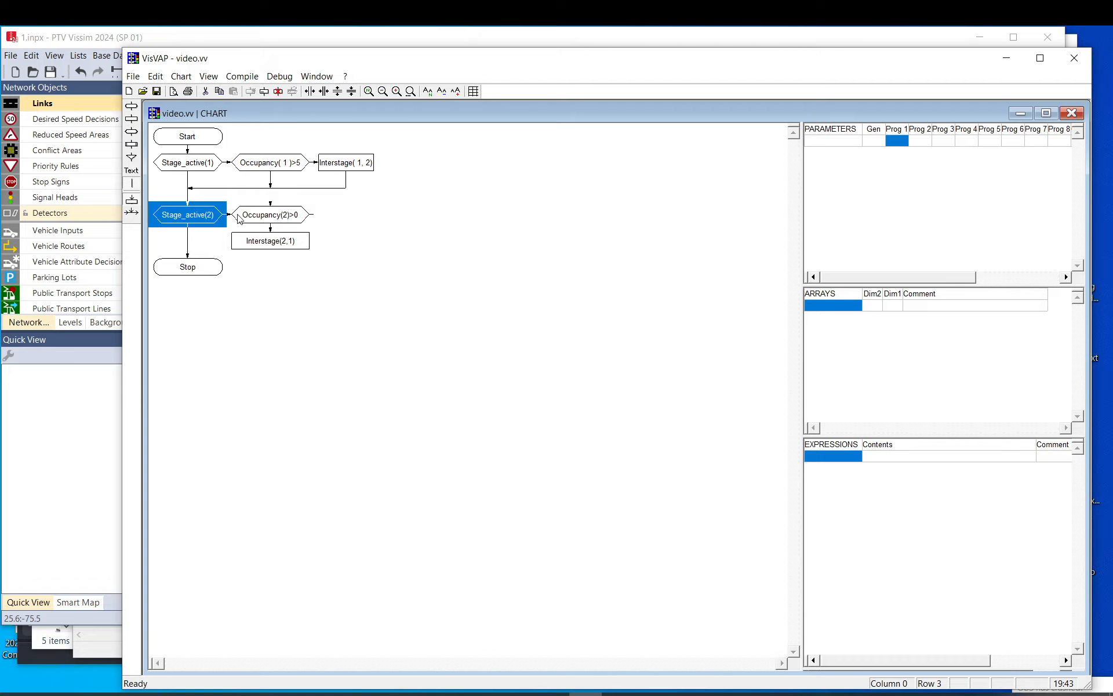
left_click(267, 214)
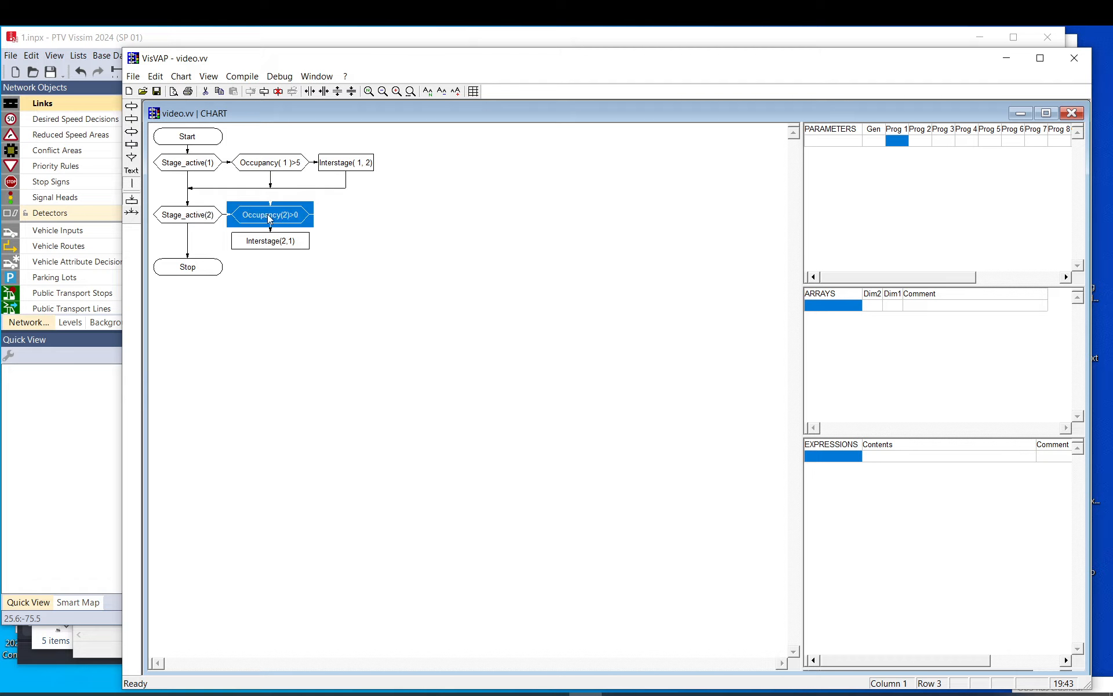
left_click(283, 243)
left_click(193, 240)
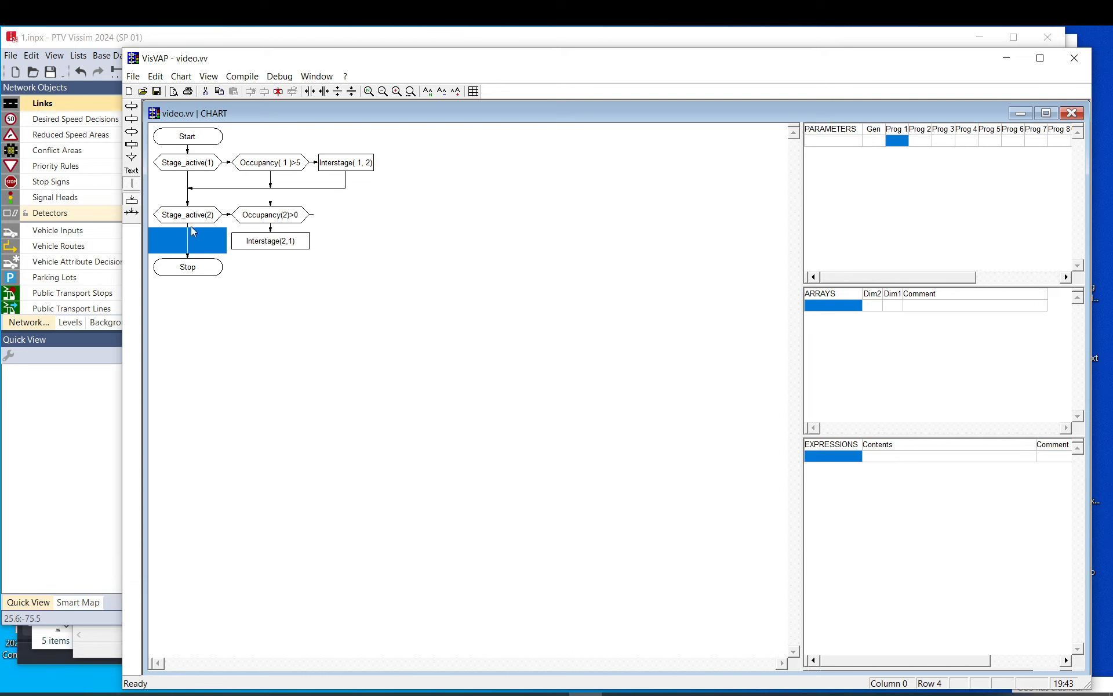
left_click(260, 239)
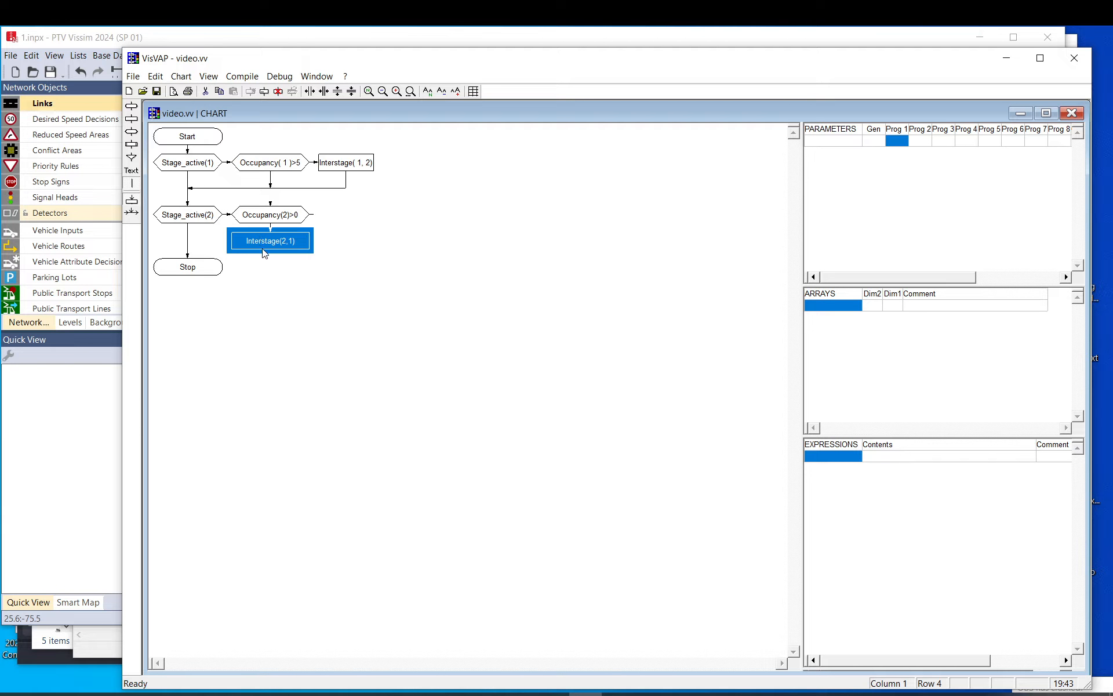
left_click(204, 268)
left_click(337, 91)
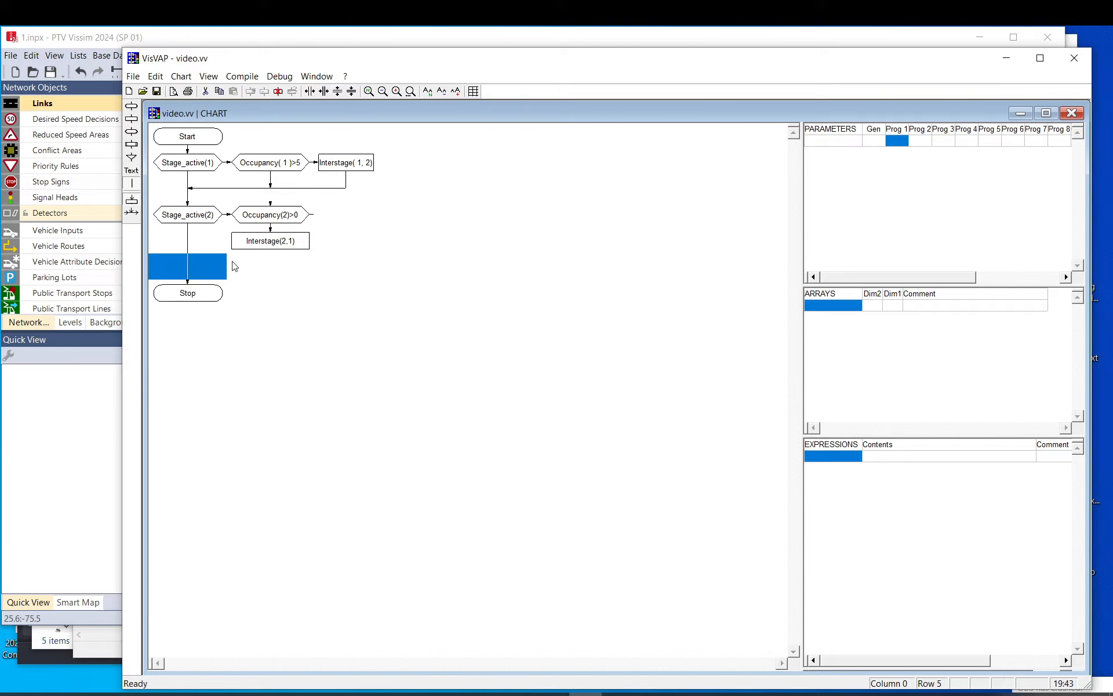
Connect the output of Interstage(2,1) to the line between Stage_active(2) and Stop
left_click(246, 251)
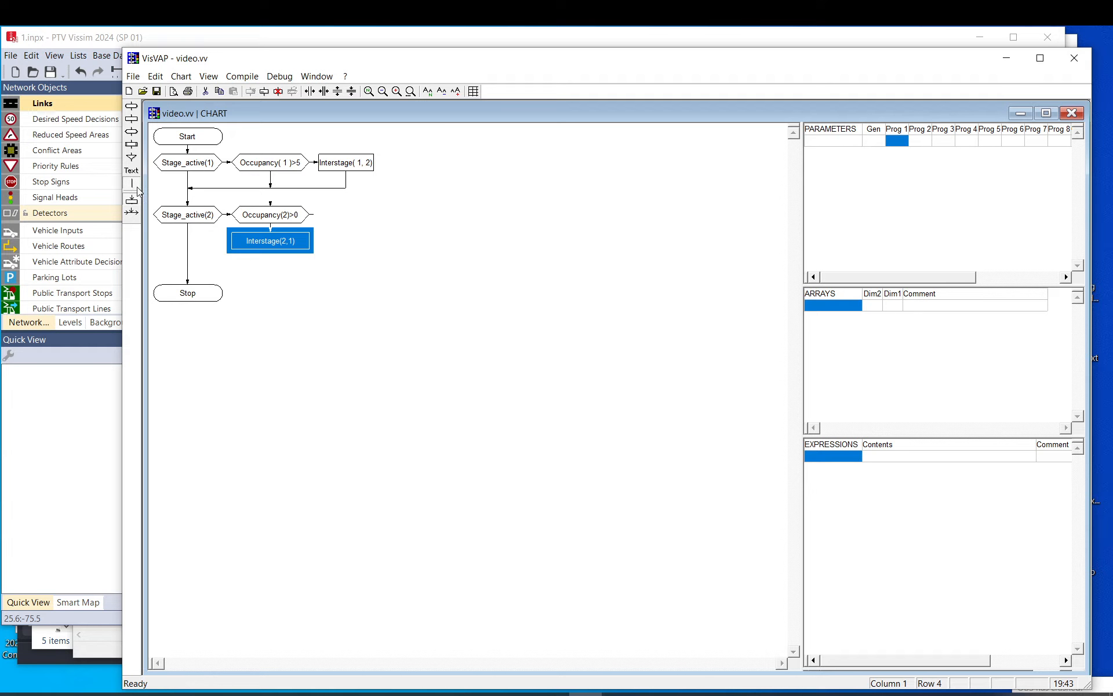
left_click(186, 259)
left_click(384, 259)
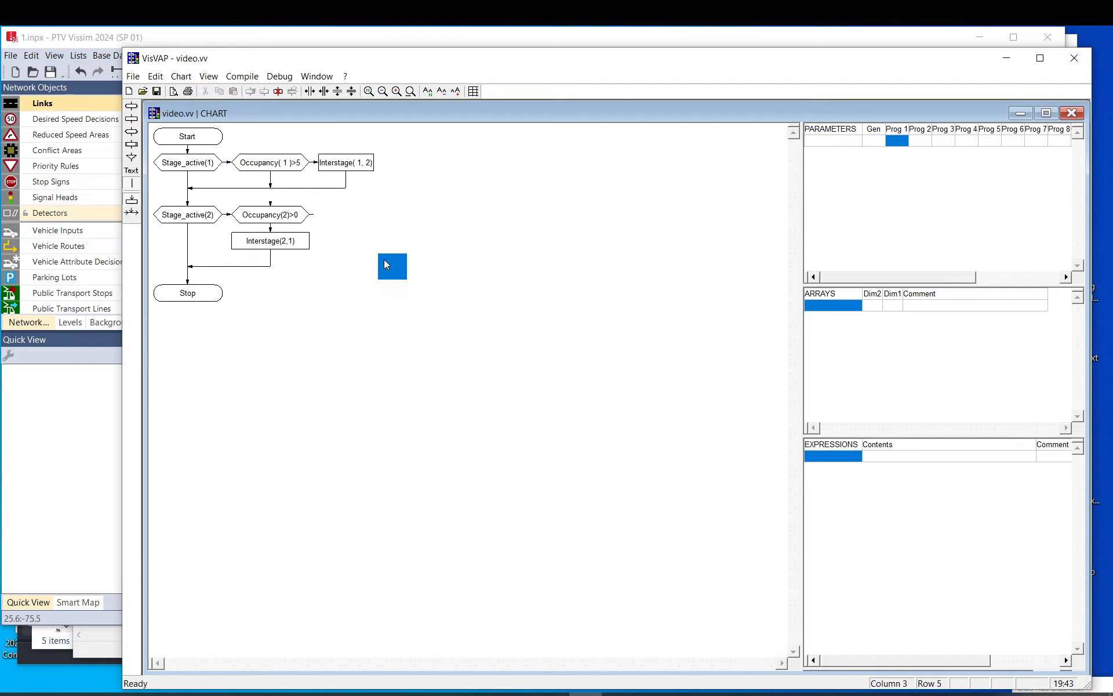
left_click(306, 219)
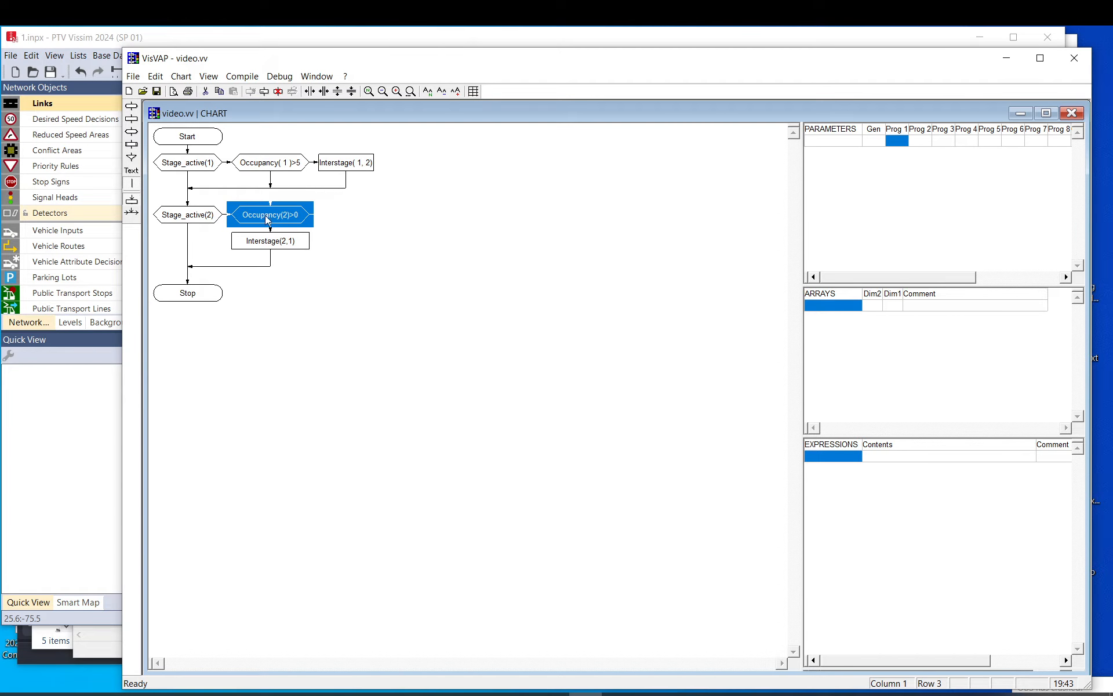